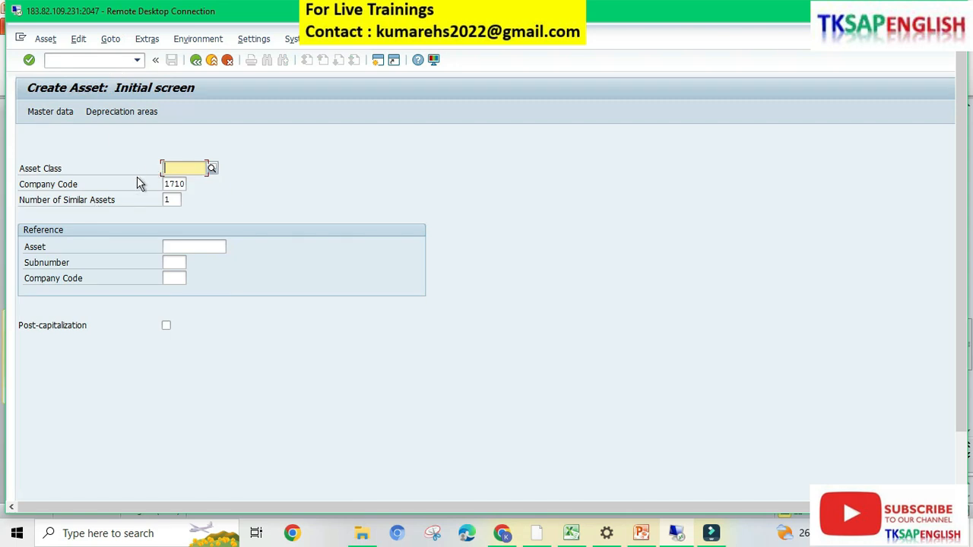
Try to create one asset of class FI10 (Assembly Machines - FI00) in company code FI00.
left_click(211, 168)
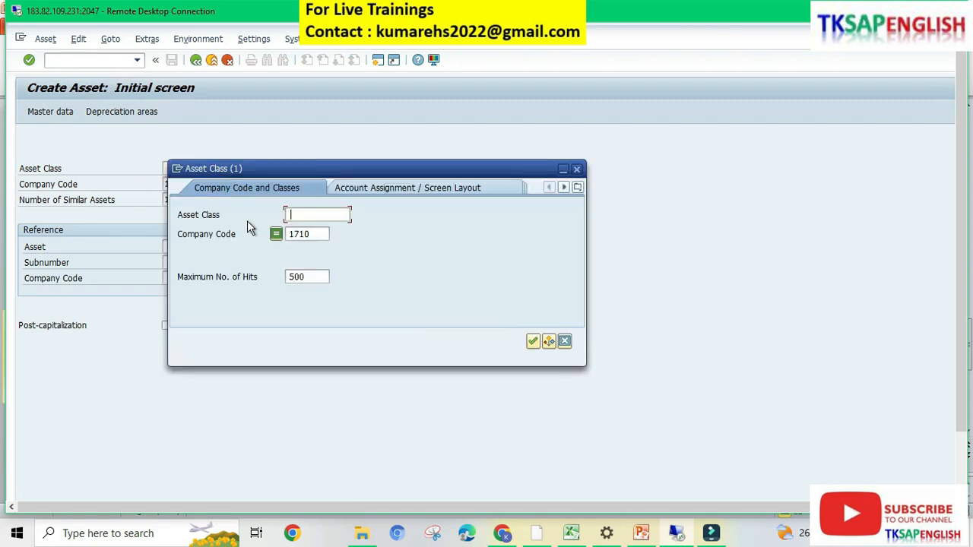
key("Tab")
type("F")
left_click(533, 341)
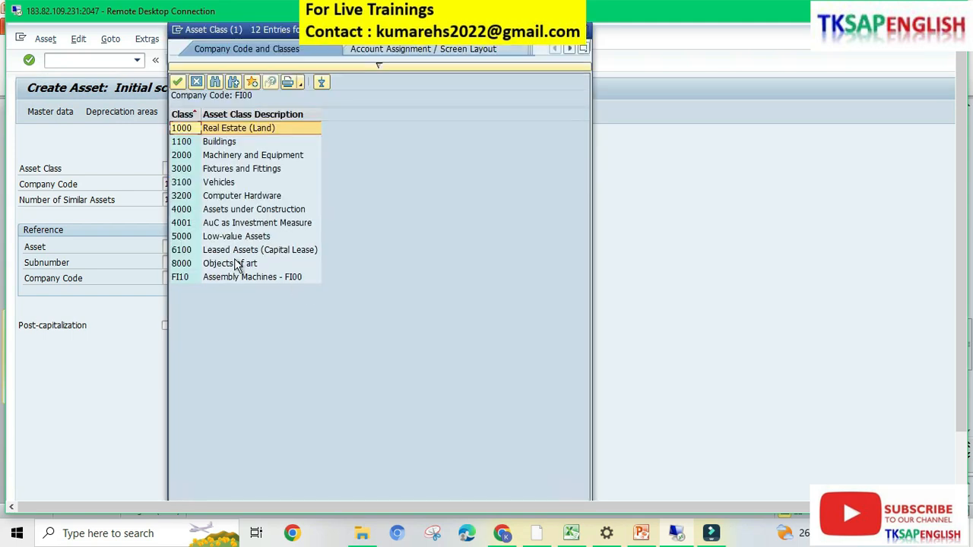
left_click(251, 278)
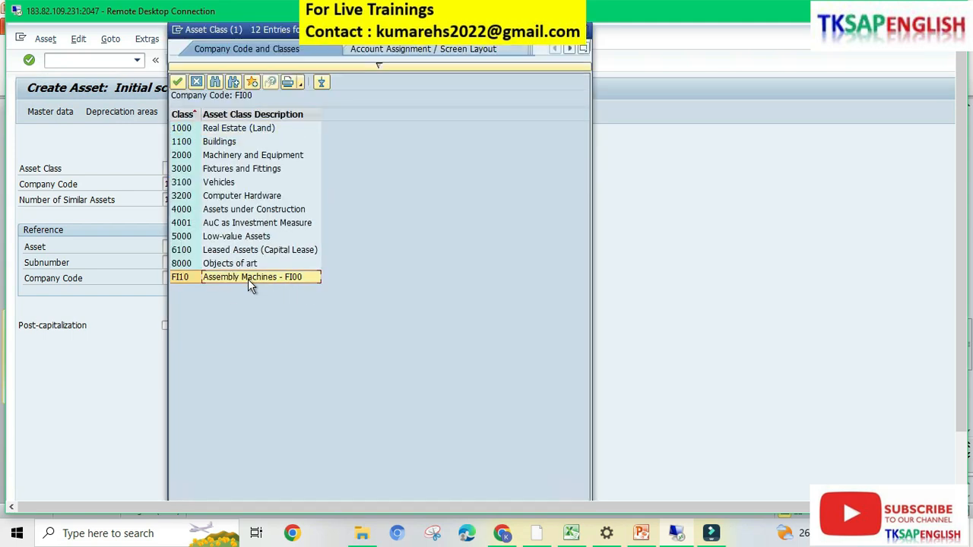
double_click(248, 279)
left_click(183, 186)
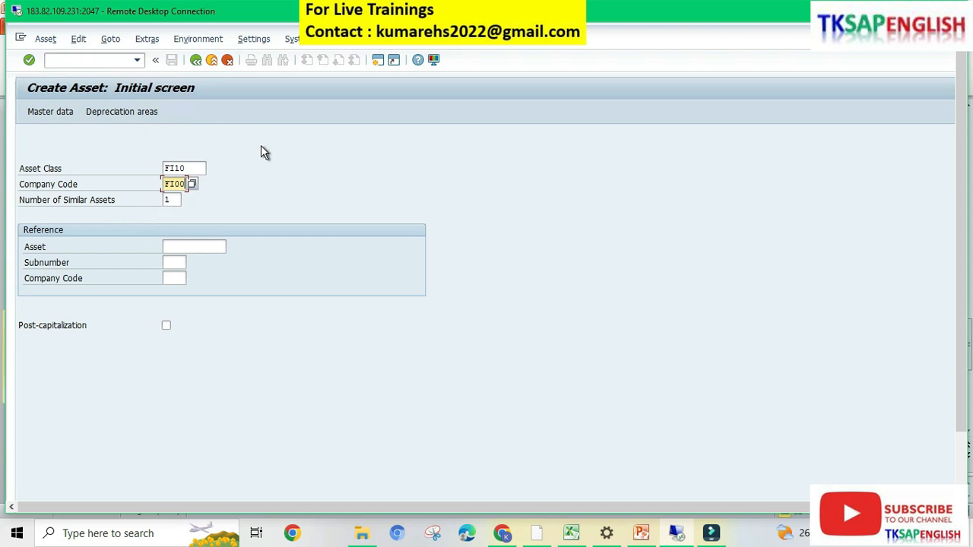
key("Return")
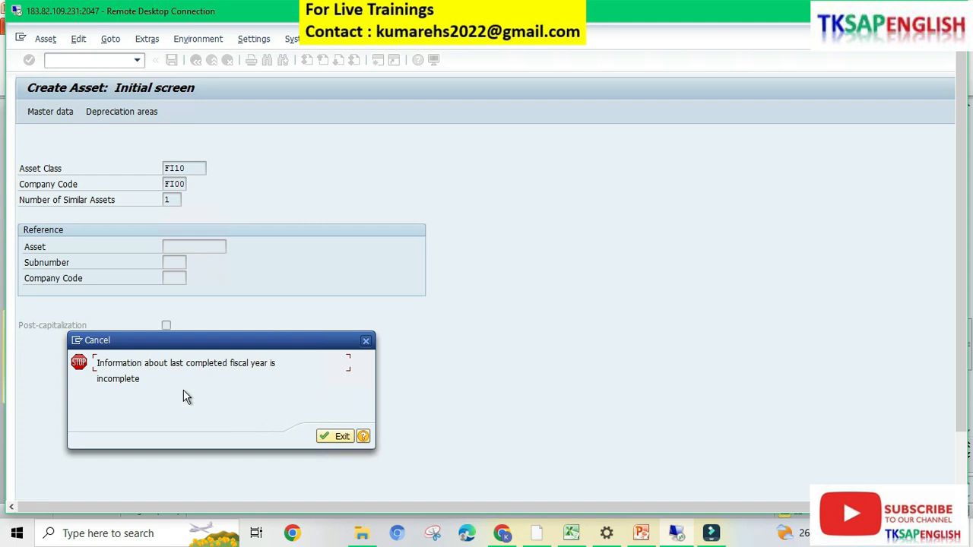
left_click(326, 435)
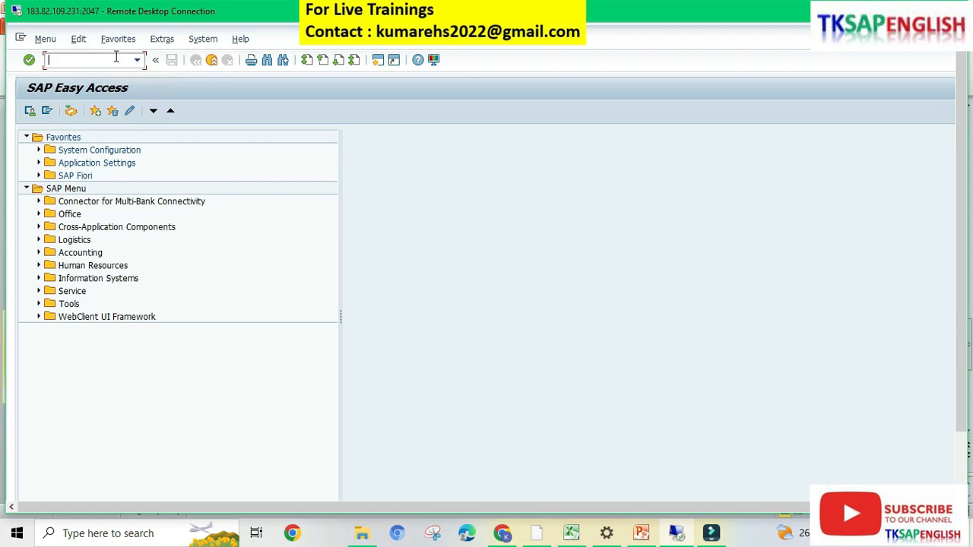
Open transaction FS00 and start creating G/L account 499999 in company code FI00.
type("/NFS00")
key("Return")
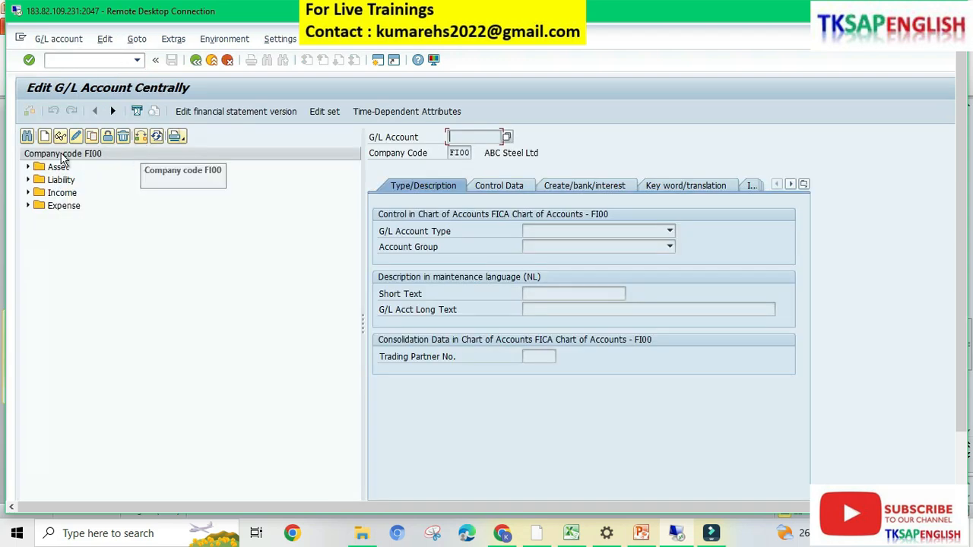
left_click(44, 136)
type("499999")
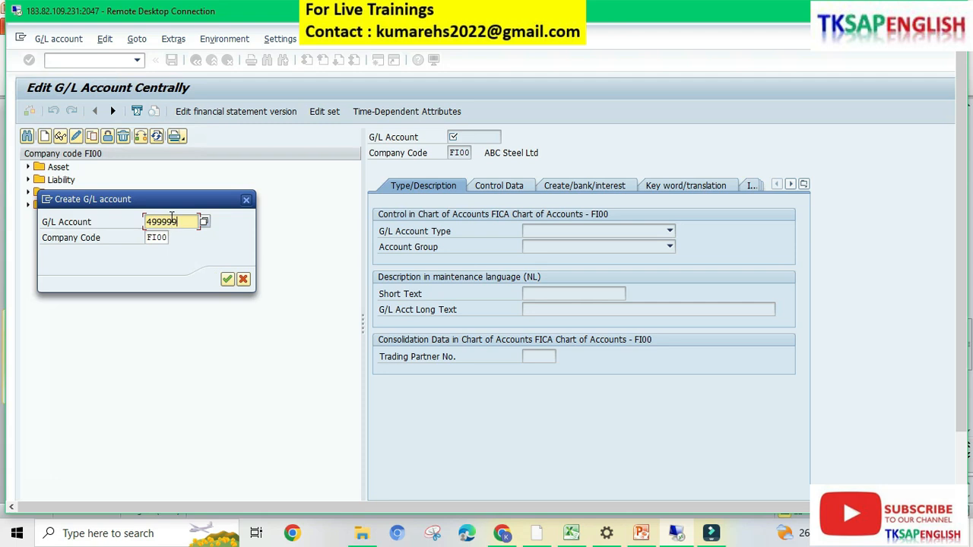
key("Tab")
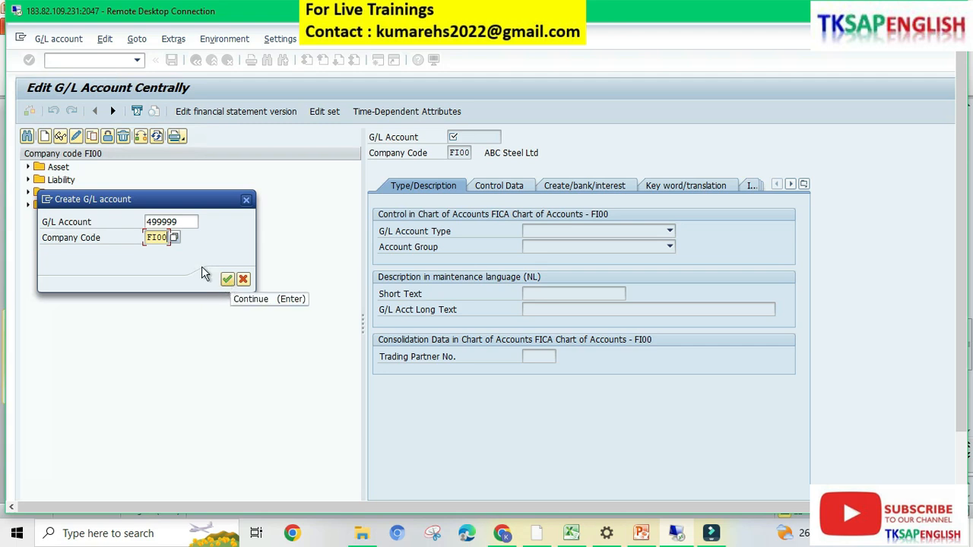
left_click(187, 220)
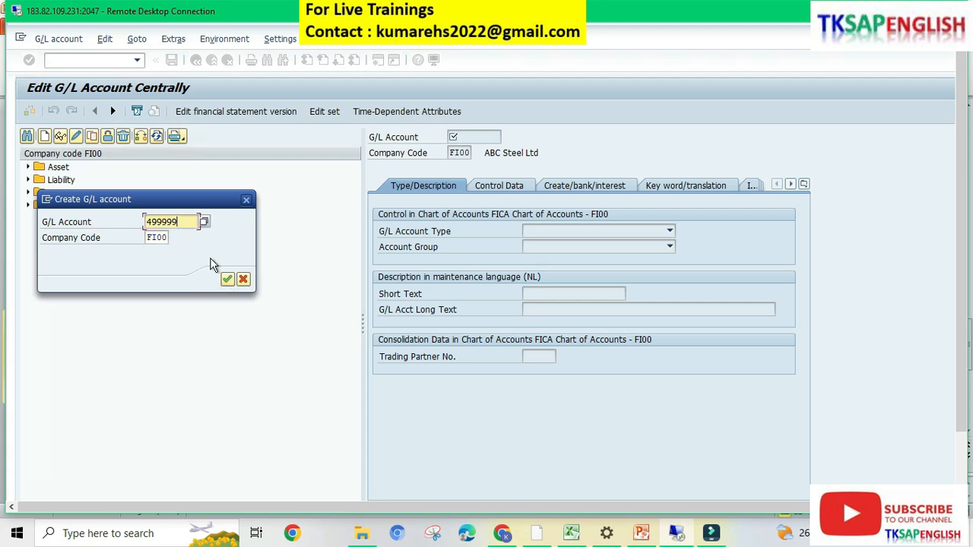
left_click(226, 279)
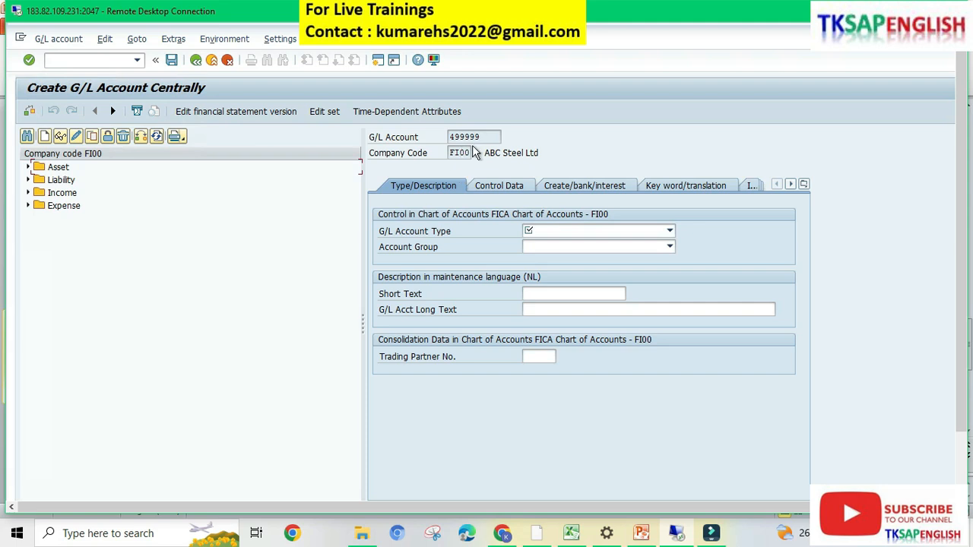
Set G/L account type Balance Sheet Account, account group Expense, short text "Retained Earnings" and long text "Retained Earnings A/C".
left_click(558, 232)
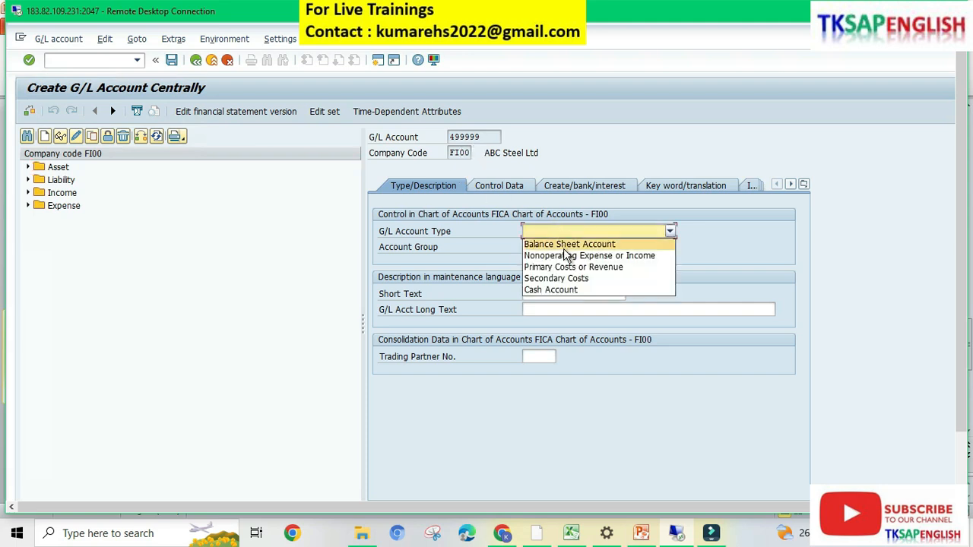
left_click(570, 244)
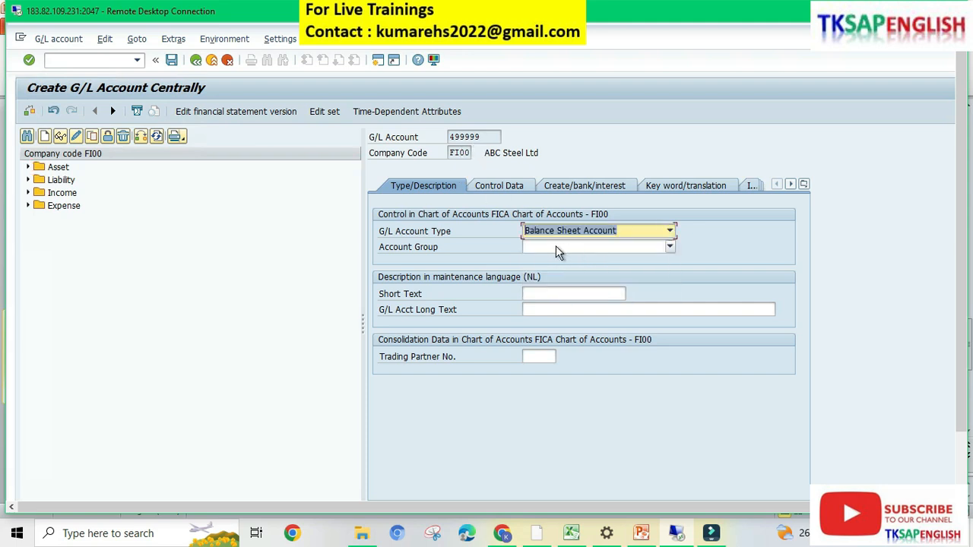
left_click(561, 247)
left_click(561, 260)
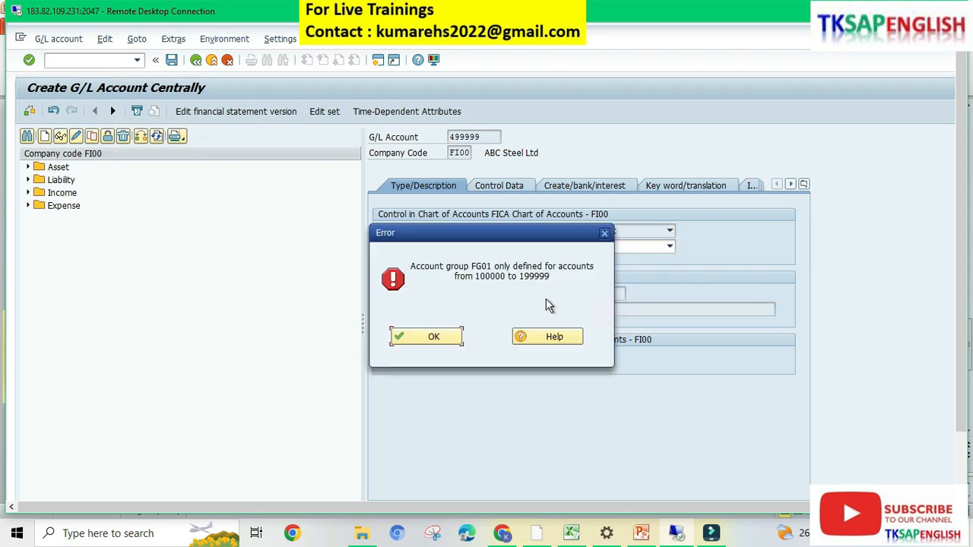
left_click(460, 336)
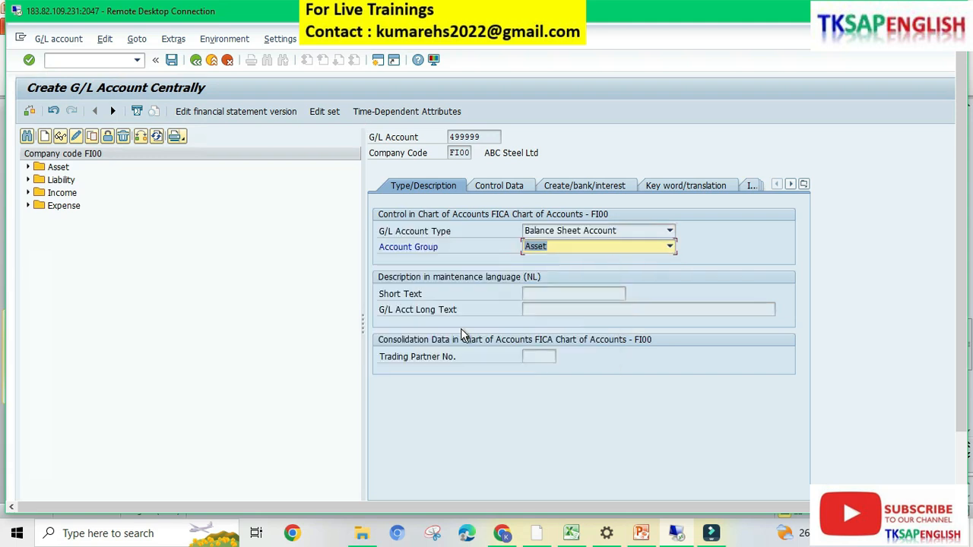
left_click(554, 247)
left_click(561, 274)
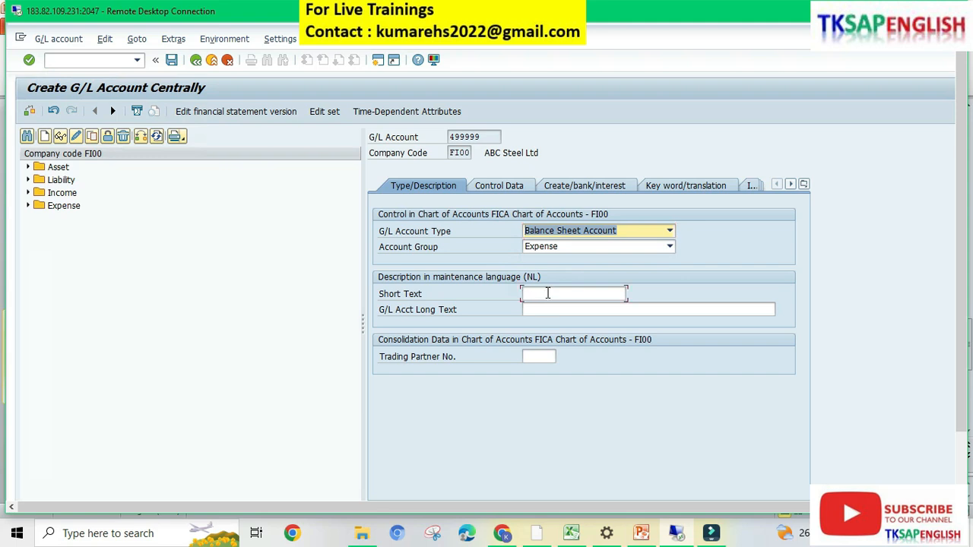
left_click(544, 293)
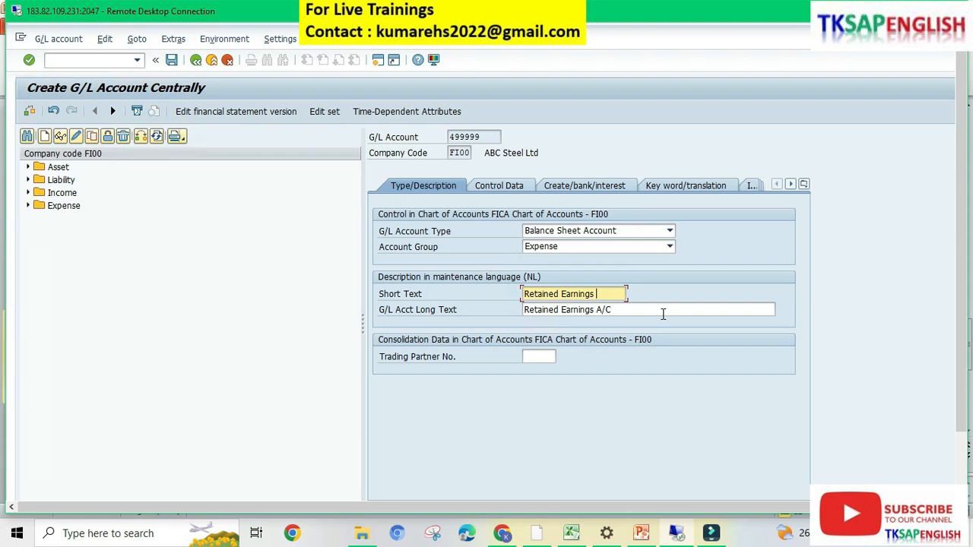
Set the sort key to 001 (Posting date) in the account's control data.
left_click(498, 186)
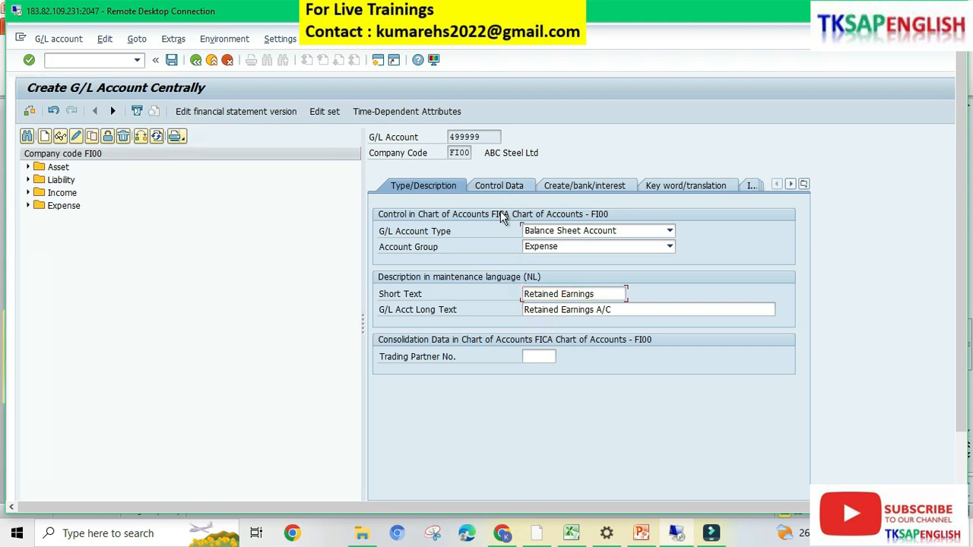
left_click(542, 230)
scroll(562, 349, "down", 1)
left_click(535, 418)
left_click(546, 418)
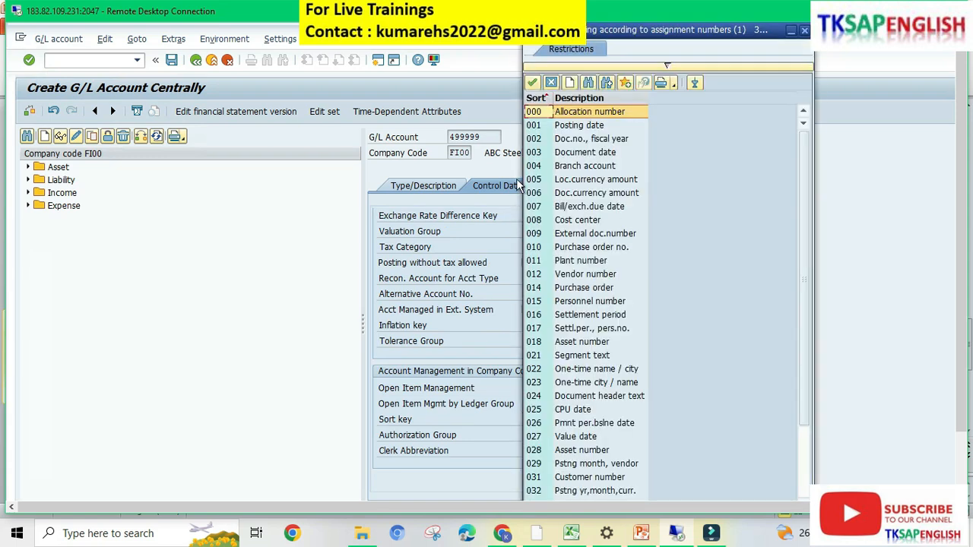
double_click(561, 126)
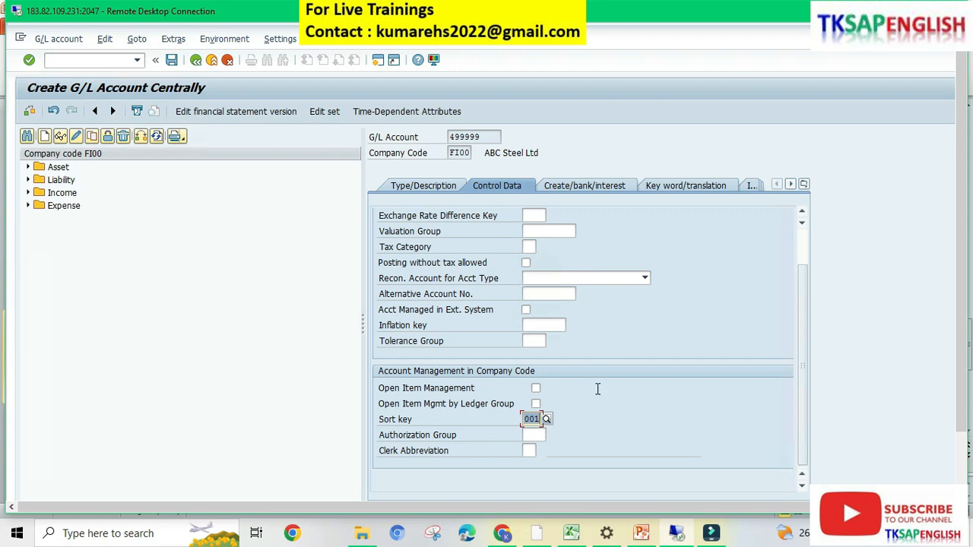
Assign field status group FFSG to the G/L account's document creation settings in the company code.
scroll(596, 390, "up", 1)
left_click(591, 187)
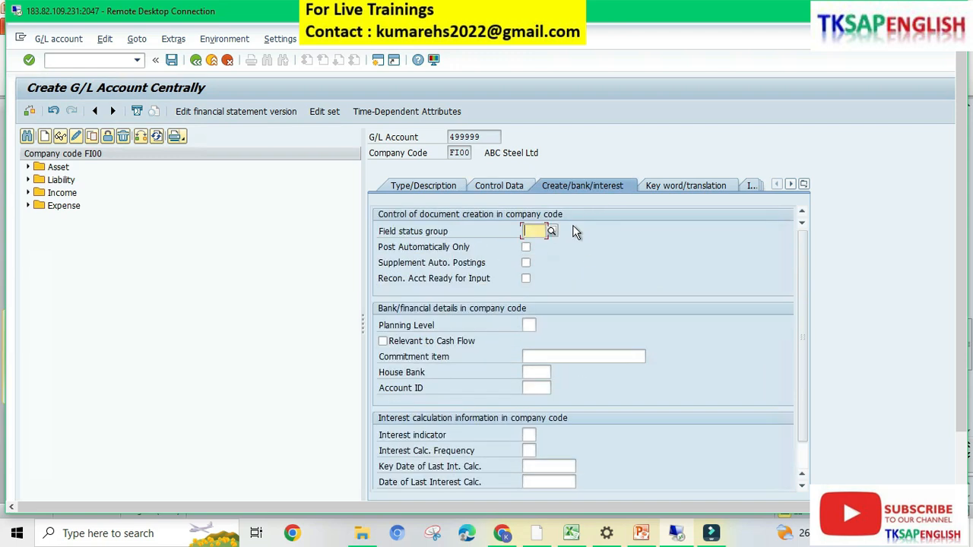
left_click(553, 232)
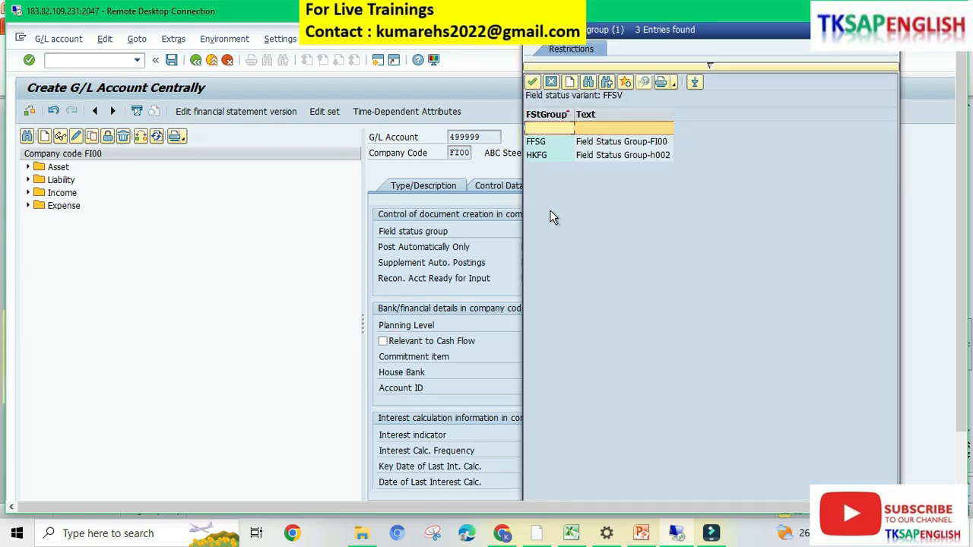
left_click(560, 145)
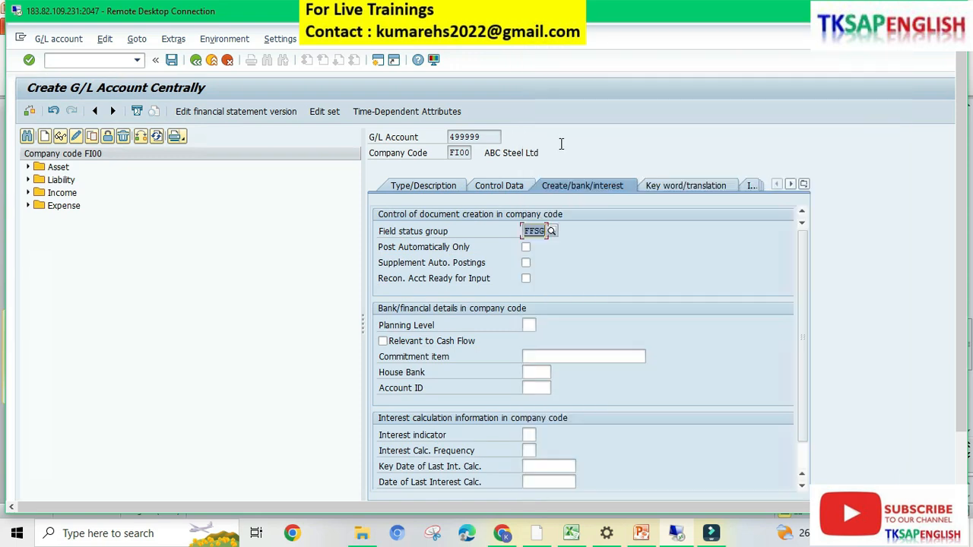
Save G/L account 499999, accepting the messages that come up.
left_click(173, 60)
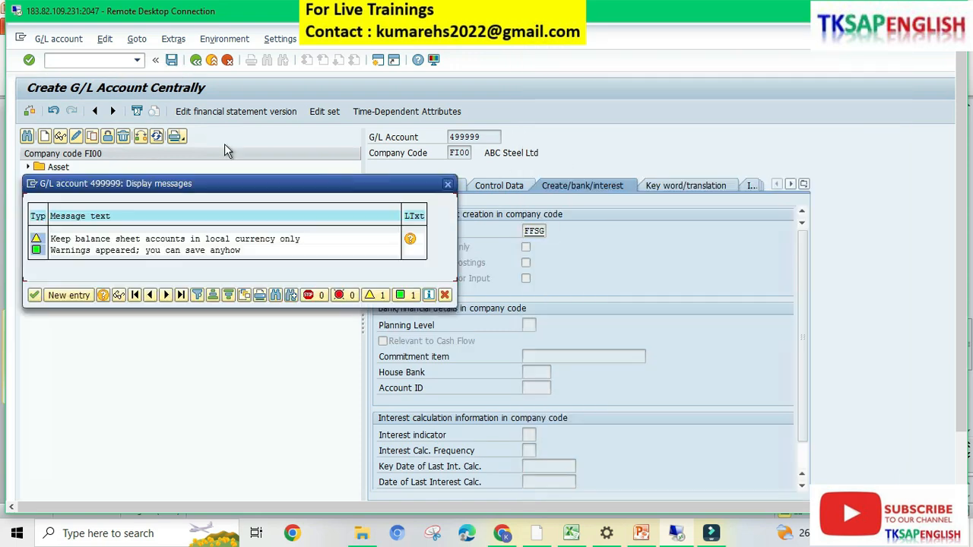
left_click(34, 296)
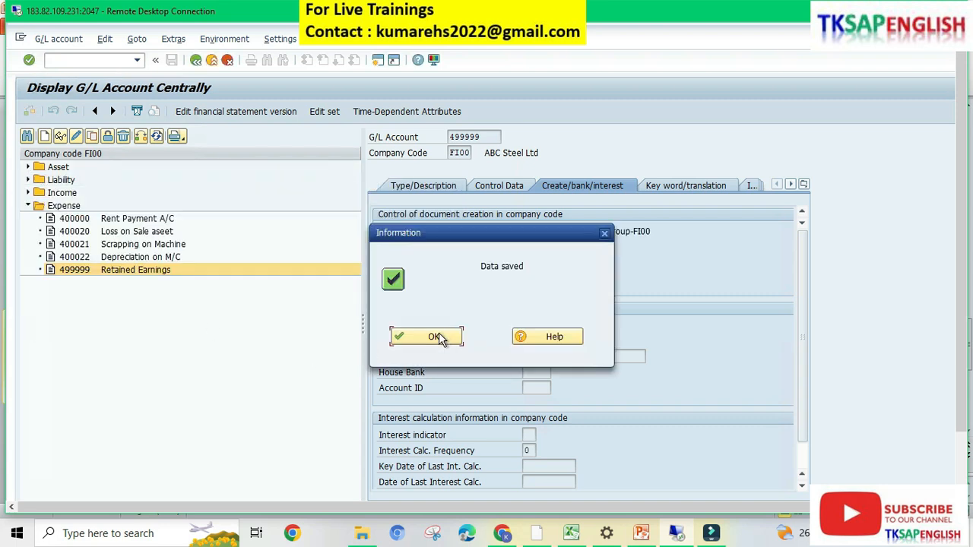
left_click(413, 339)
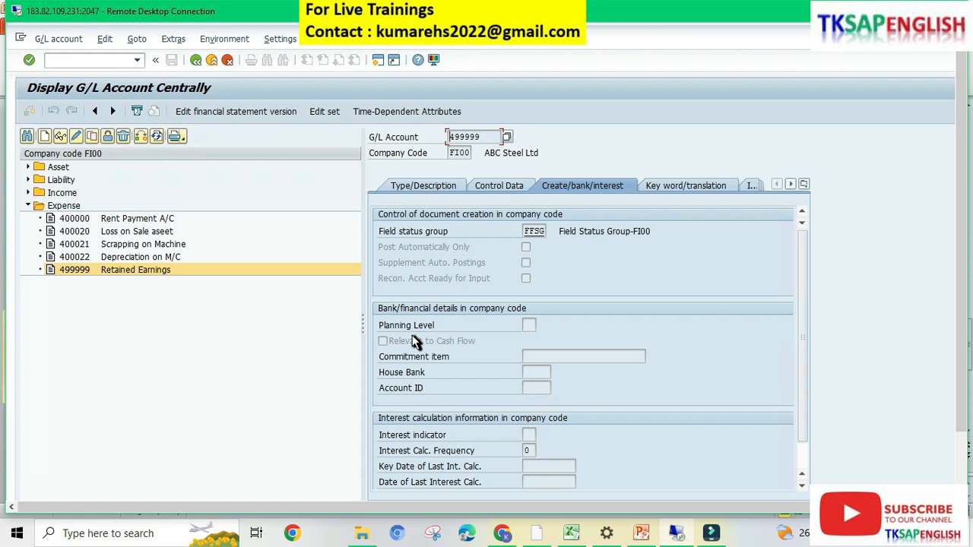
Open transaction SPRO and display the SAP Reference IMG.
left_click(111, 60)
type("/nspro")
key("Return")
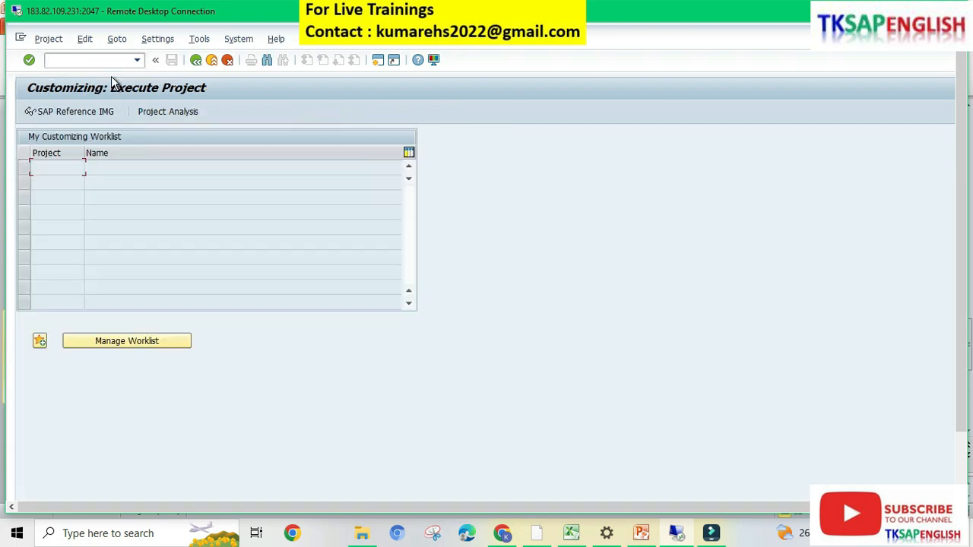
left_click(85, 111)
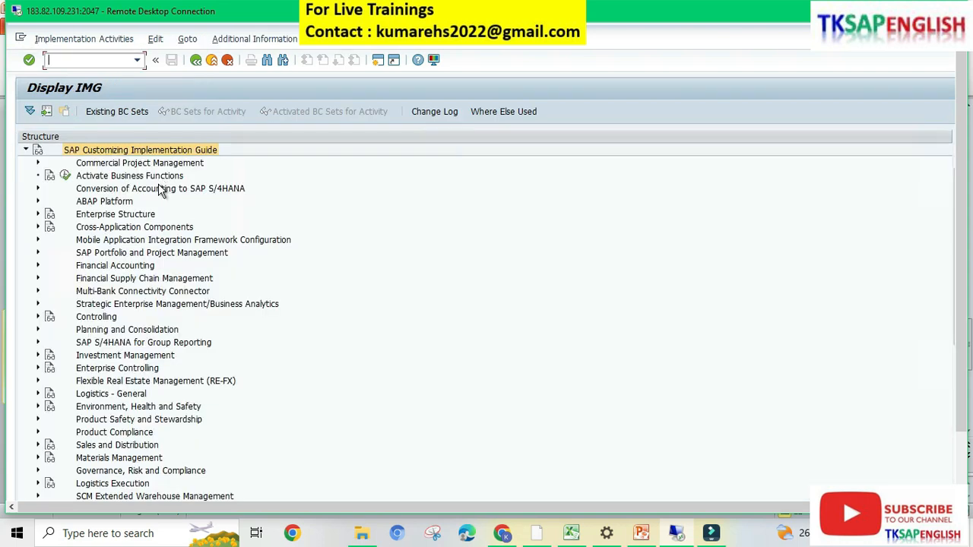
Expand the IMG structure through Financial Accounting, Asset Accounting, Depreciation and Valuation Methods down to the Period Control activities.
left_click(105, 267)
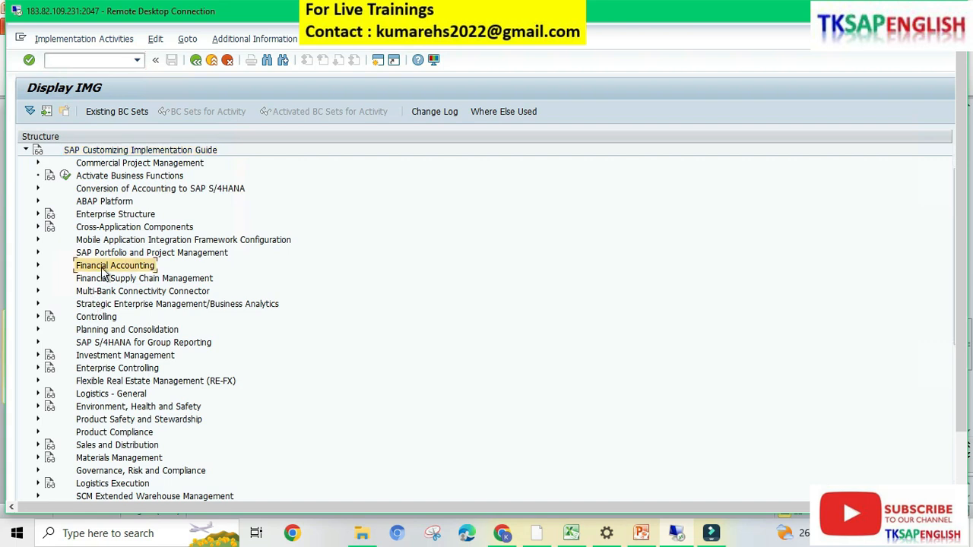
left_click(38, 265)
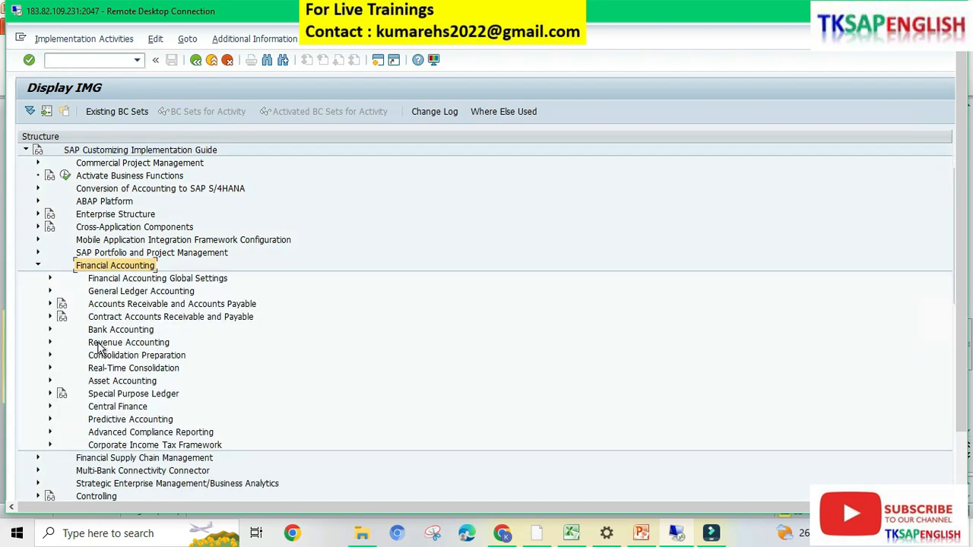
left_click(110, 382)
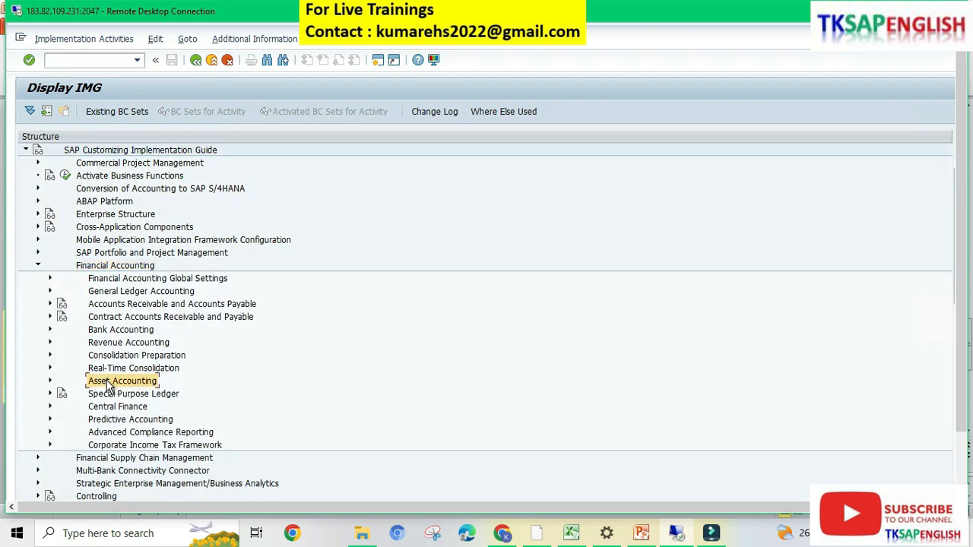
left_click(51, 380)
left_click(126, 422)
left_click(62, 419)
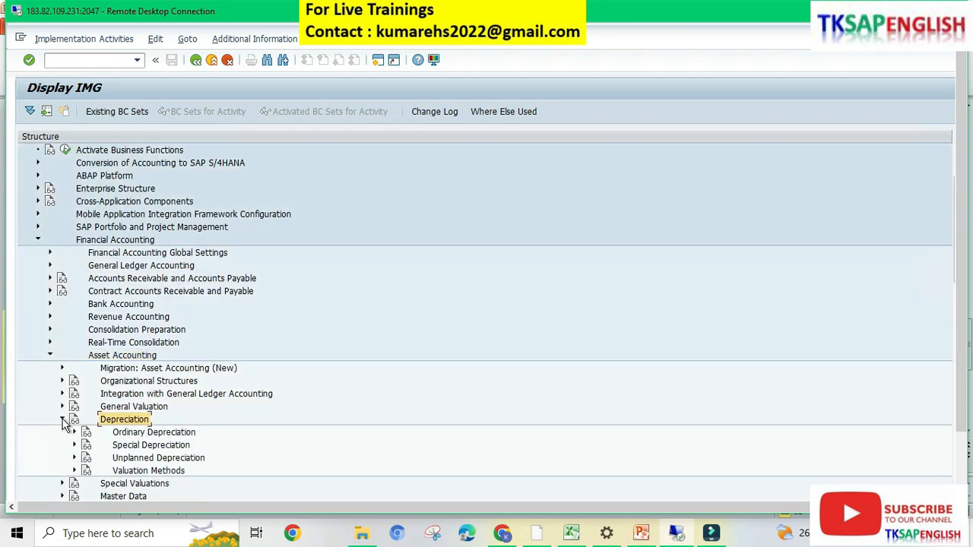
left_click(128, 471)
left_click(74, 470)
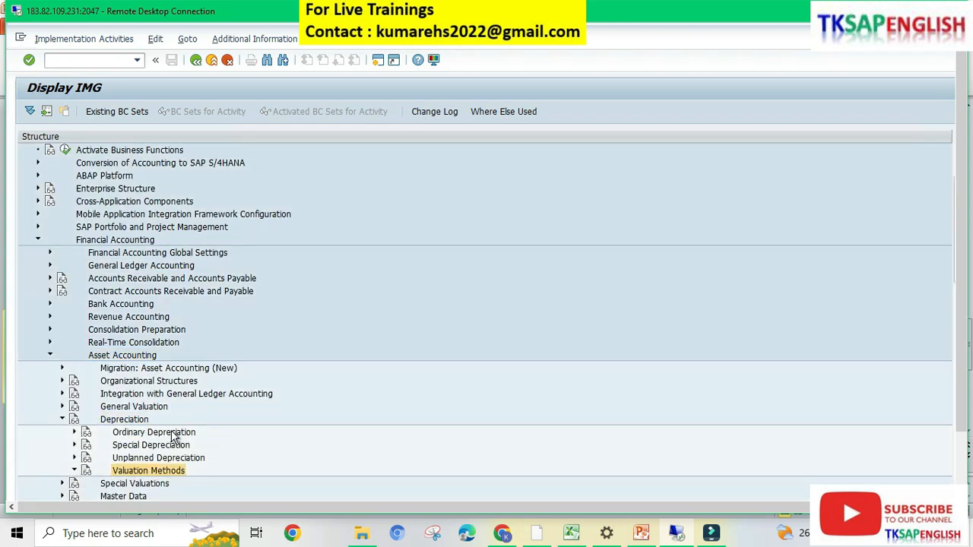
left_click(148, 407)
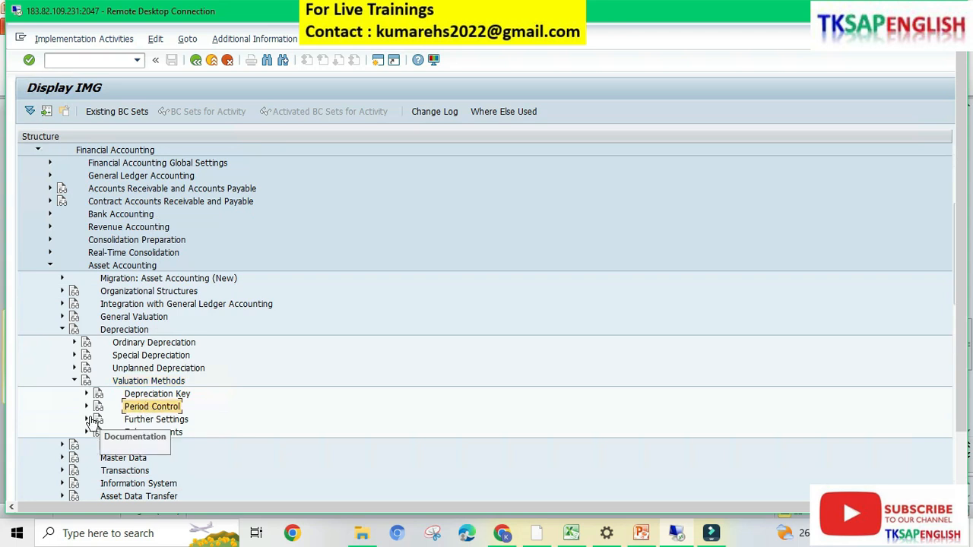
left_click(85, 407)
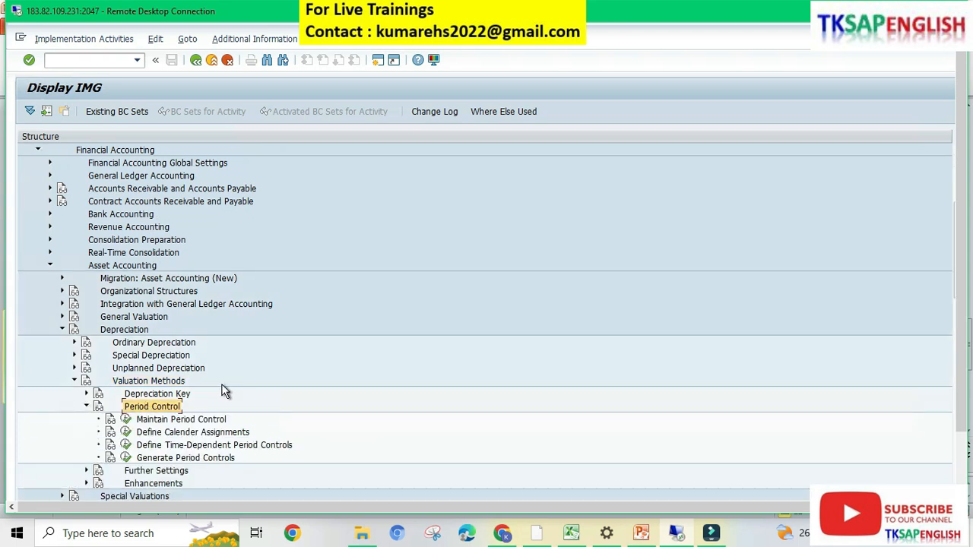
Open the Define Calender Assignments activity under Period Control and start a new entry.
scroll(224, 392, "down", 2)
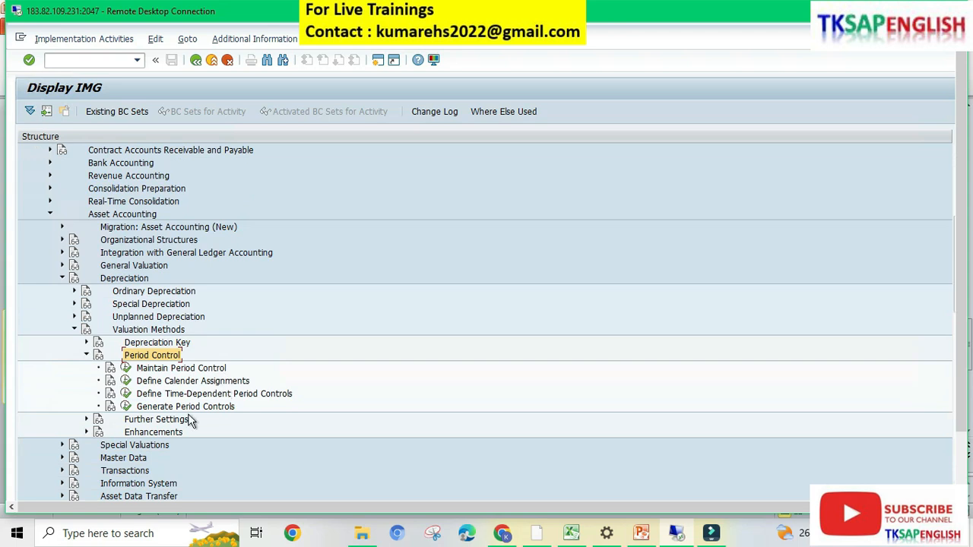
left_click(156, 382)
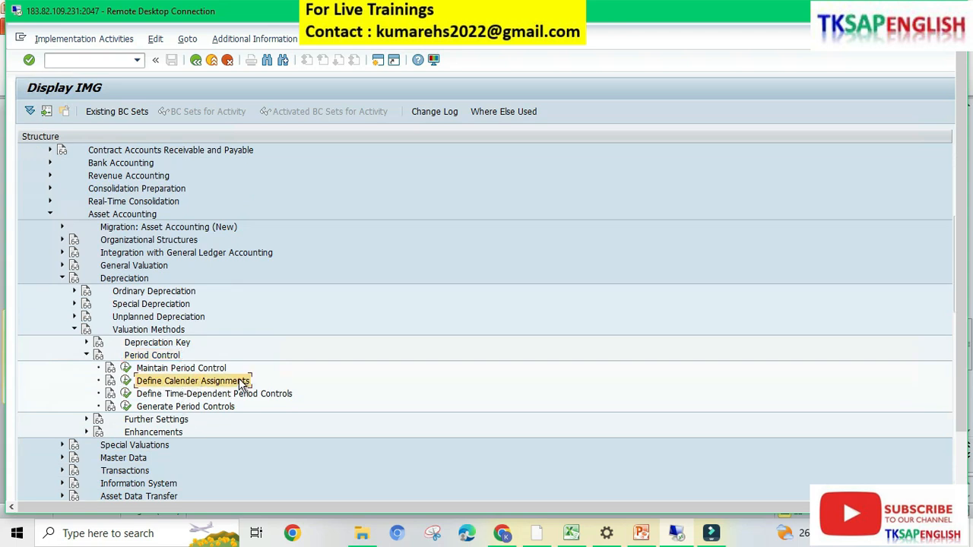
left_click(126, 382)
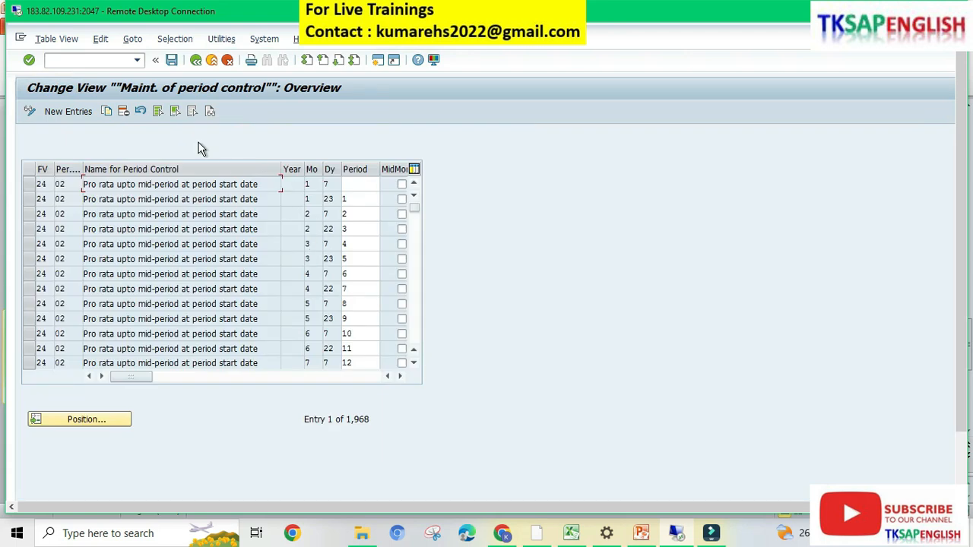
left_click(82, 113)
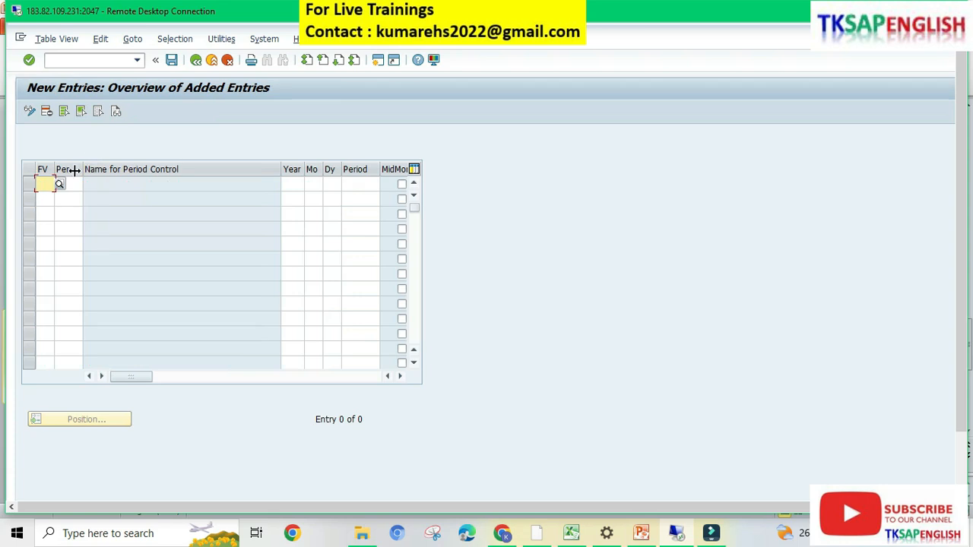
Choose fiscal year variant FF and period control key 02 for the first row of the new entries.
left_click(47, 190)
left_click(61, 190)
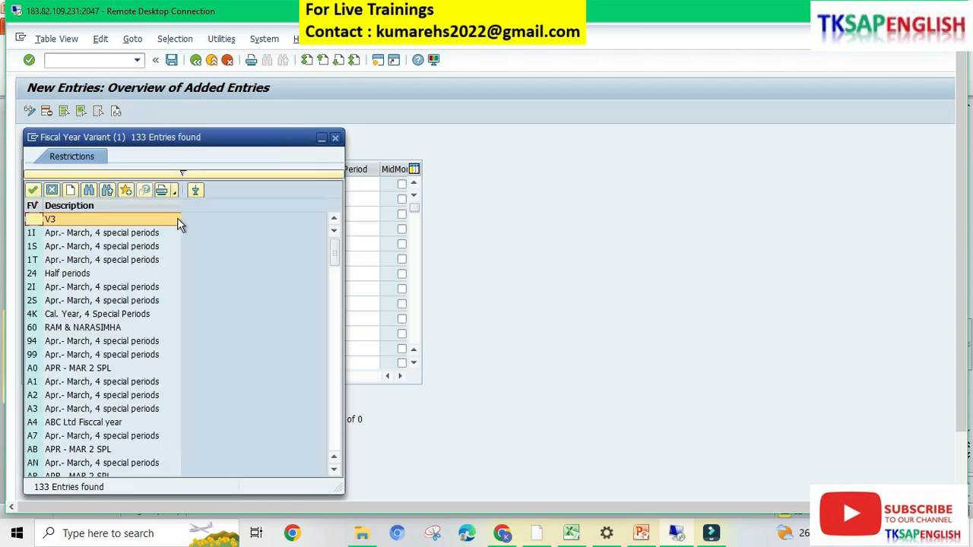
scroll(121, 361, "down", 3)
scroll(122, 365, "down", 6)
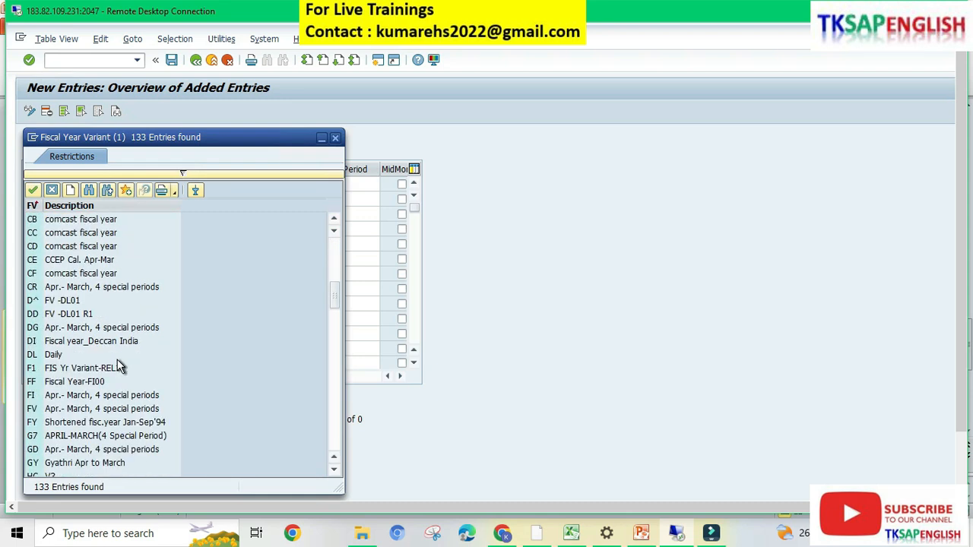
double_click(100, 381)
left_click(76, 185)
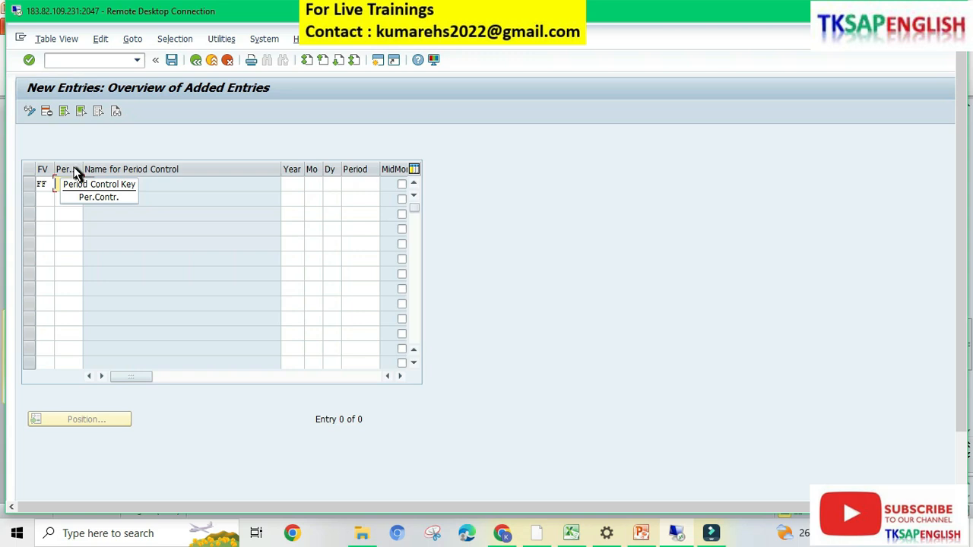
left_click(89, 186)
left_click(129, 235)
left_click(131, 238)
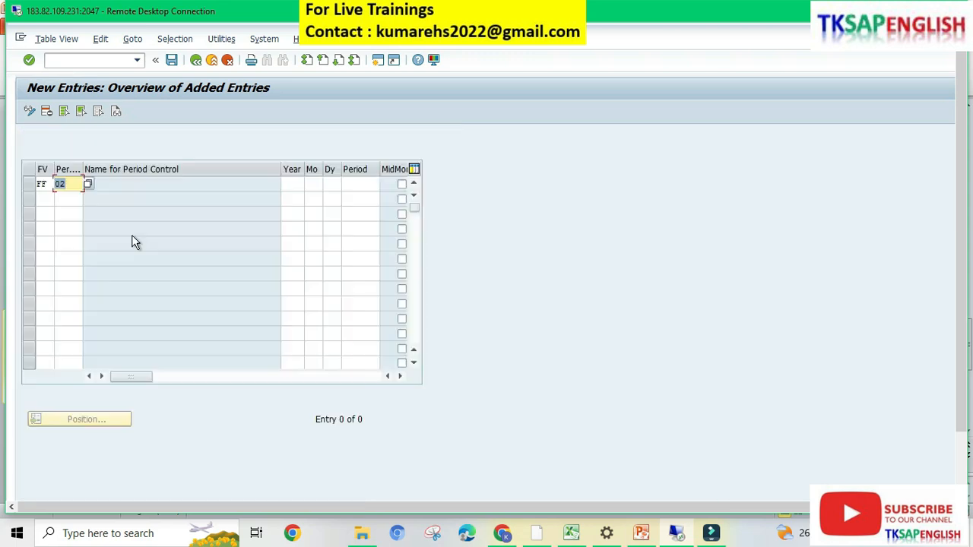
Complete the row with year 2024, month 02, day 29 and period 11, and accept the information message.
left_click(298, 186)
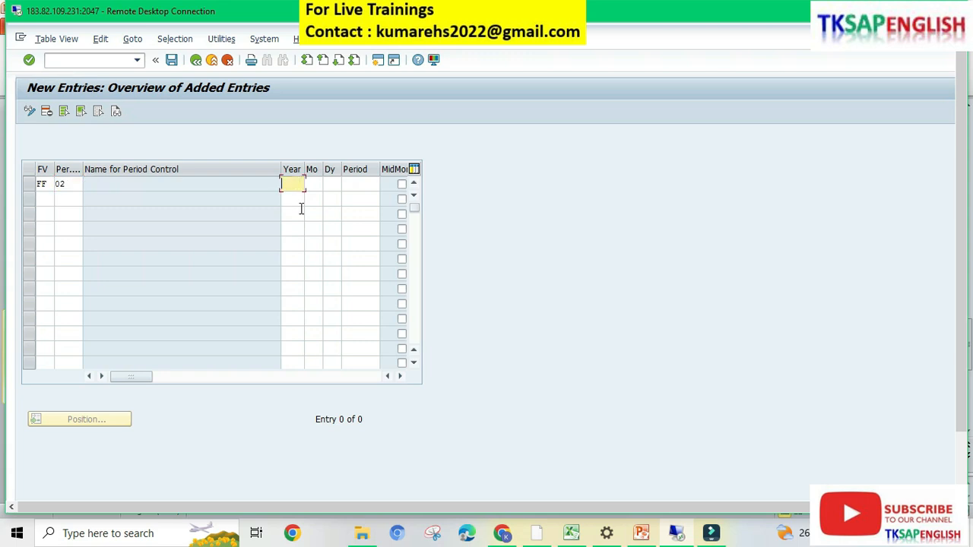
type("2024")
key("Tab")
key("Tab")
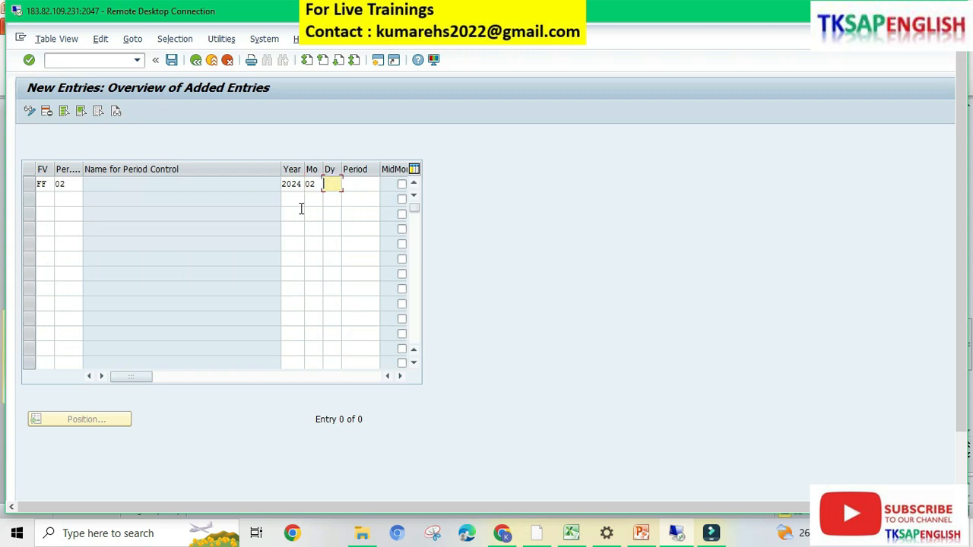
type("29")
key("Tab")
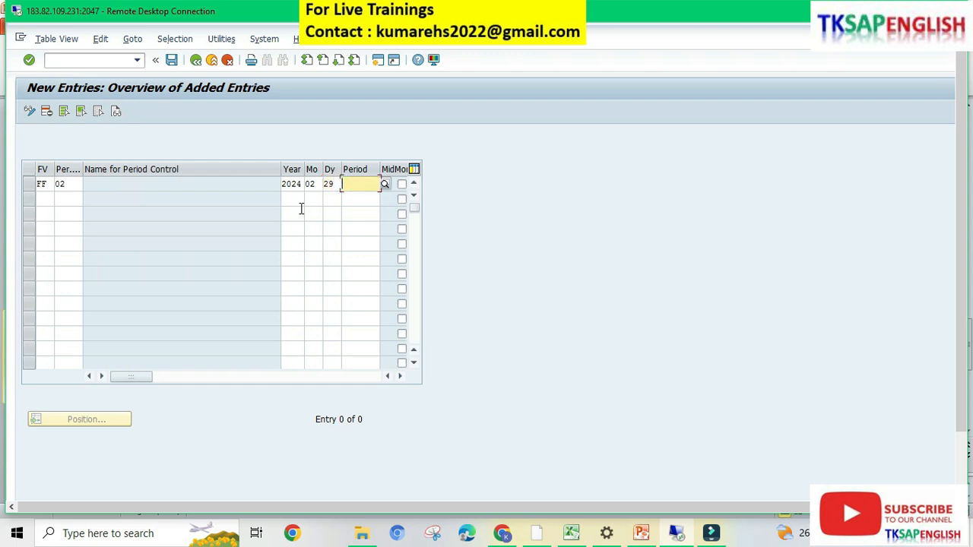
type("11")
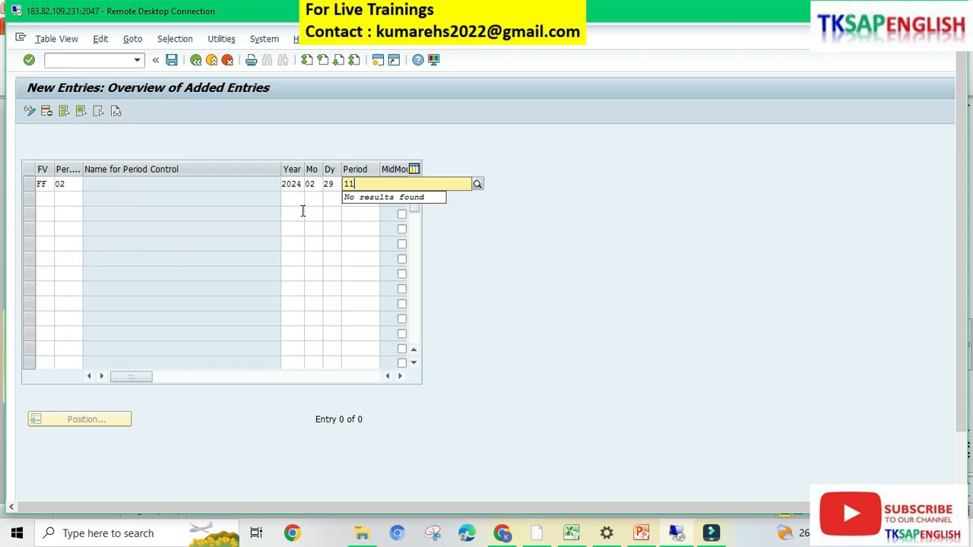
left_click(480, 227)
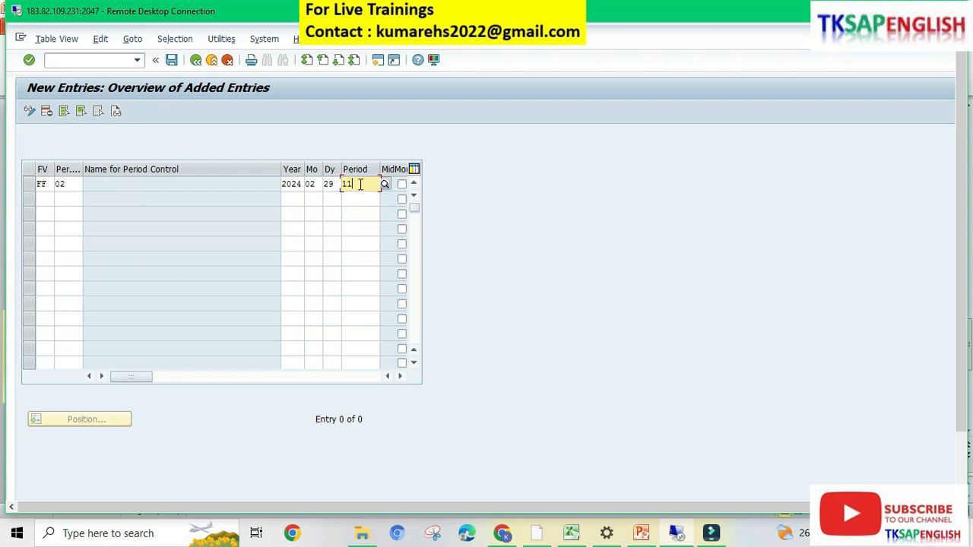
key("Return")
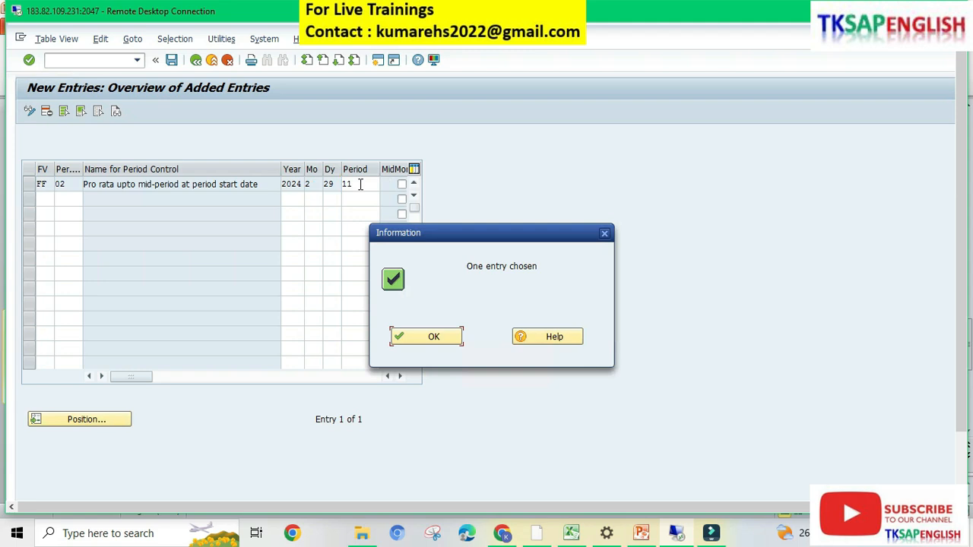
left_click(435, 337)
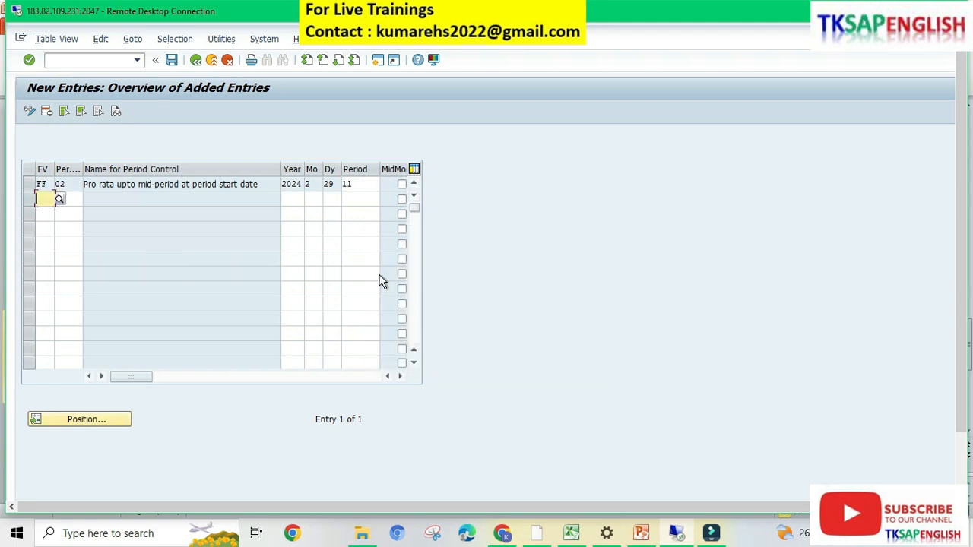
Open transaction AS01 and try to create one asset of class FI10 in company code FI00.
left_click(137, 60)
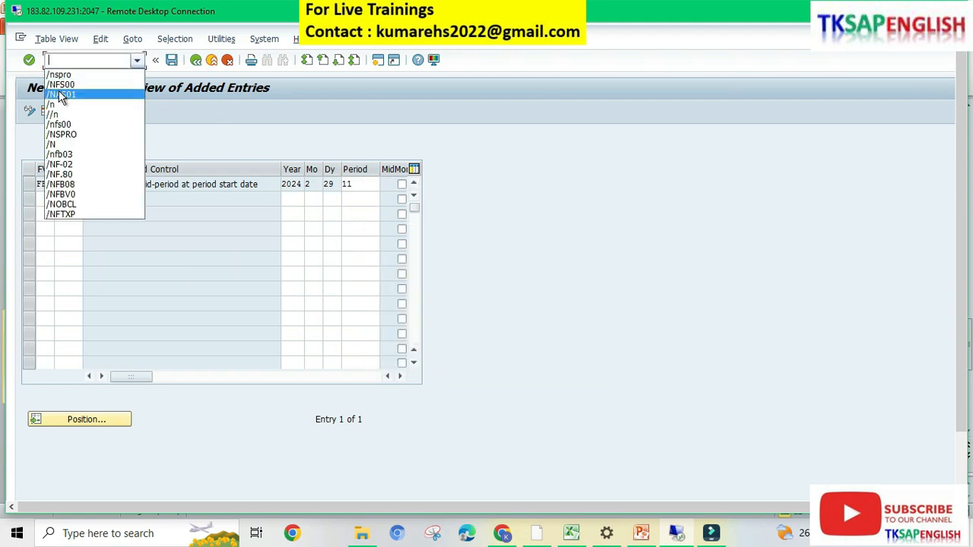
left_click(66, 95)
left_click(92, 61)
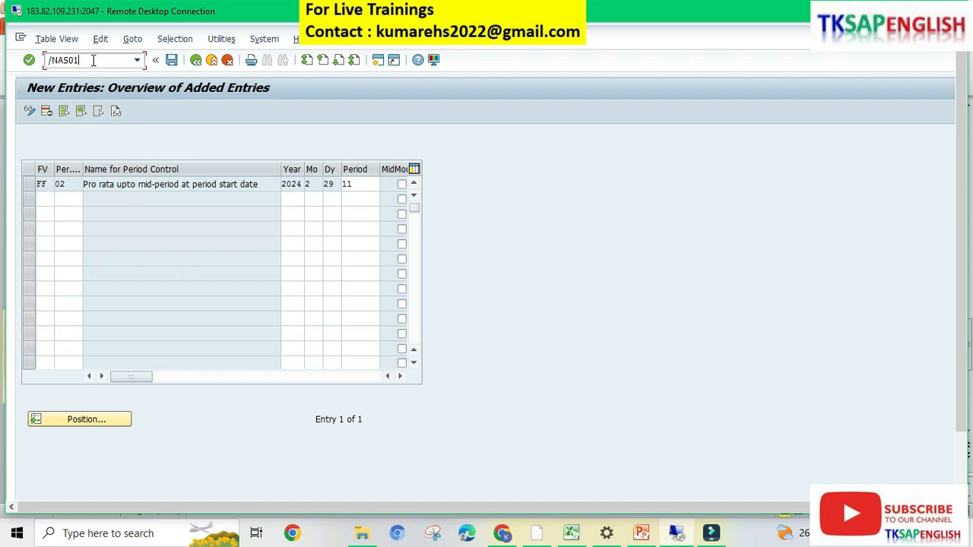
key("Return")
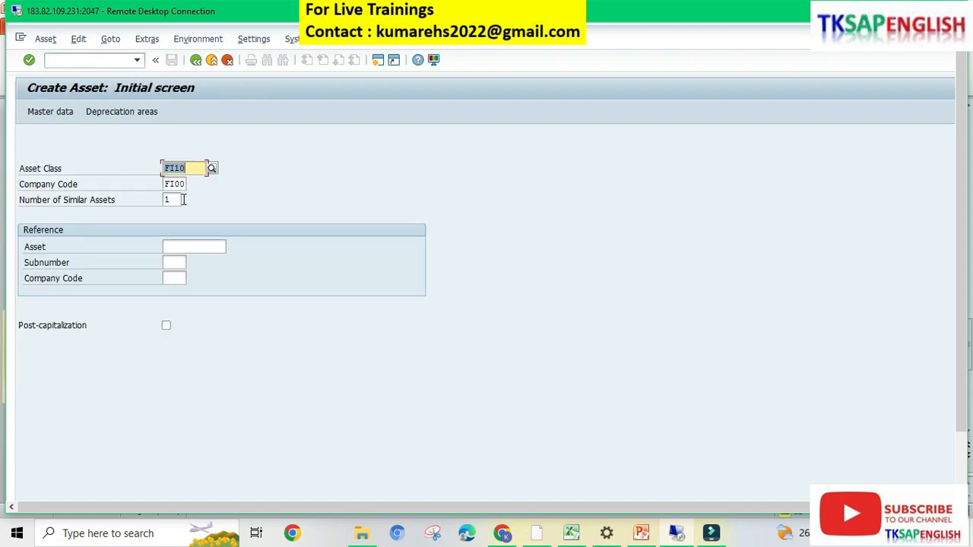
left_click(195, 171)
key("Return")
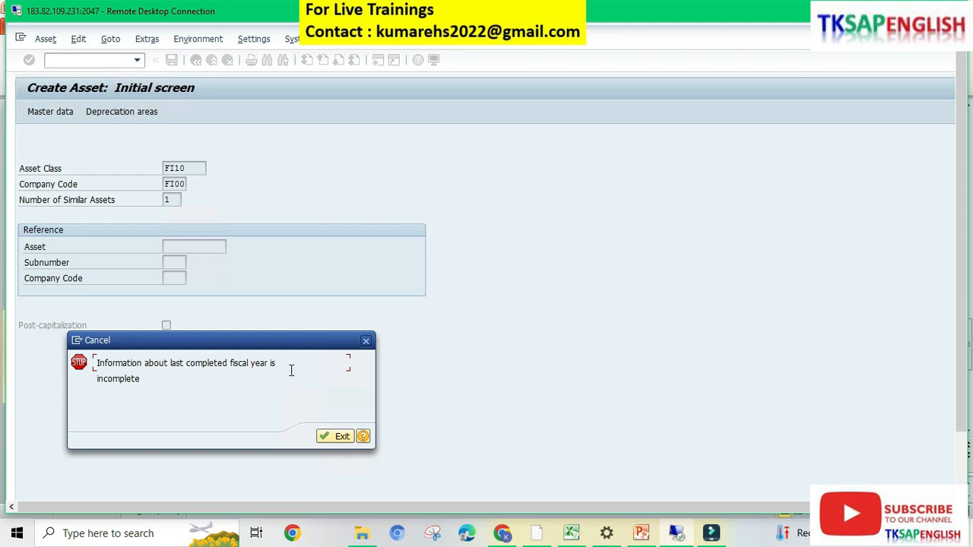
Open the help for the fiscal year error and follow its link to execute Define Settings for Company Code.
left_click(362, 437)
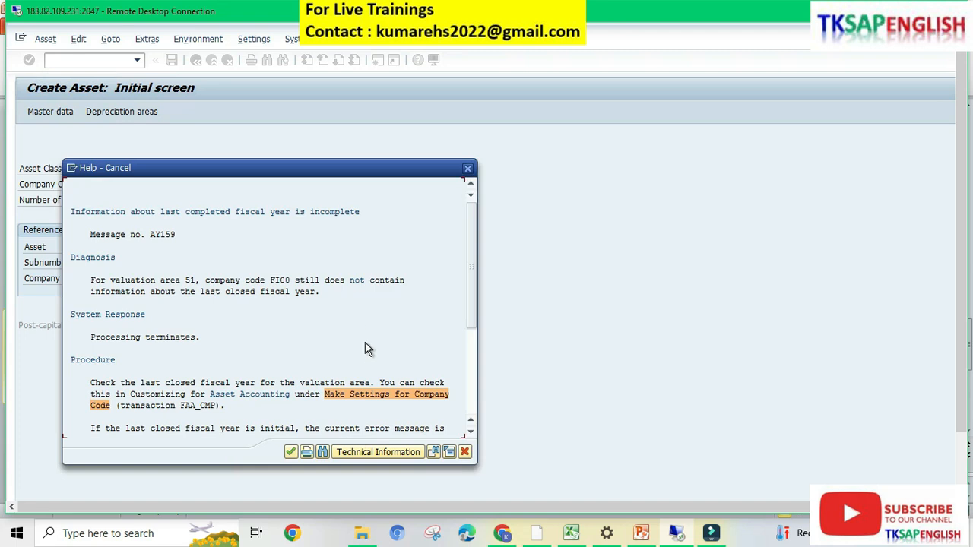
left_click(378, 400)
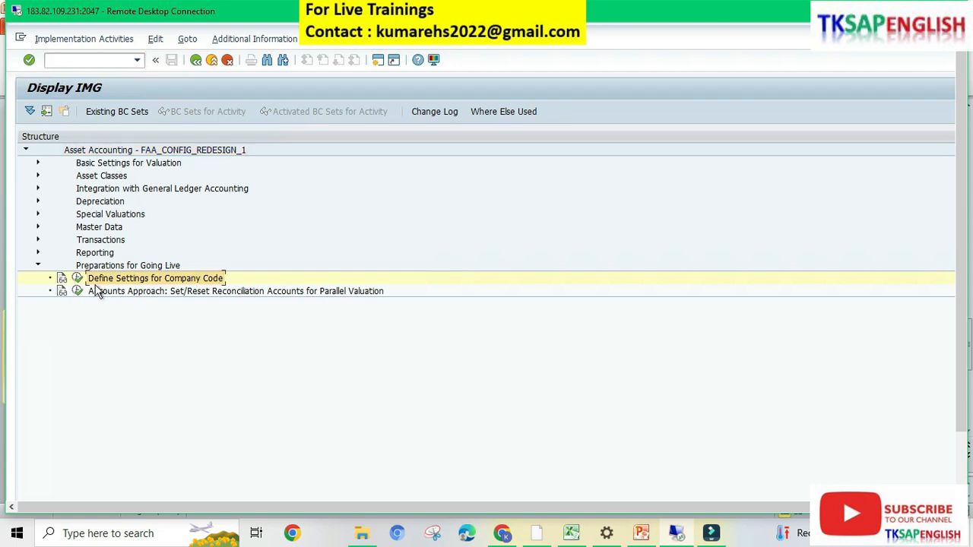
left_click(77, 278)
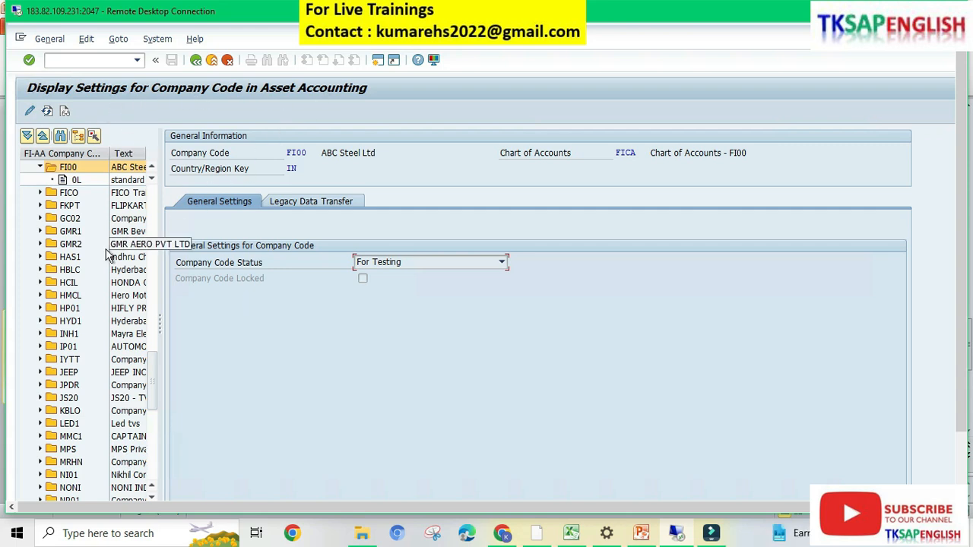
Open ledger 0L of company code FI00 for changes and set its highest fiscal year to 2023.
left_click(122, 183)
double_click(122, 184)
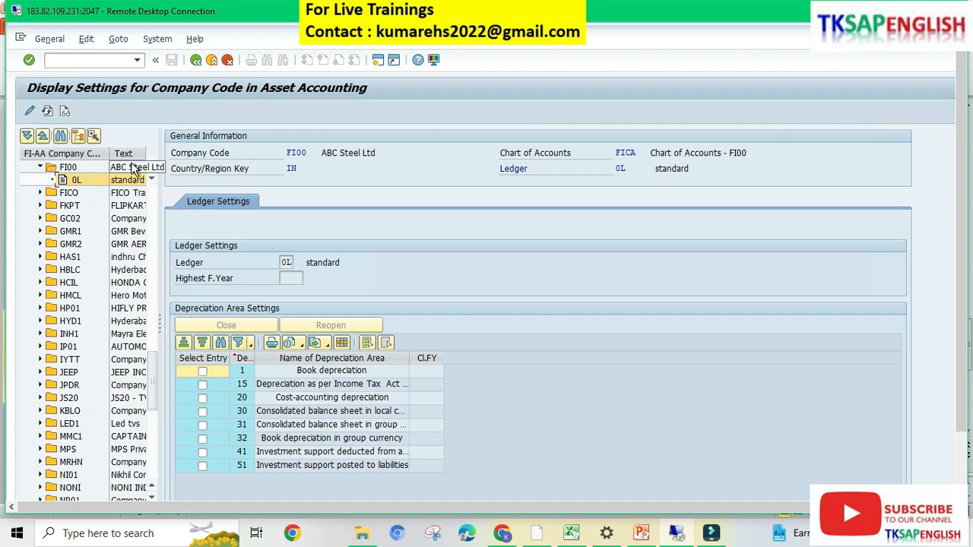
scroll(343, 399, "down", 1)
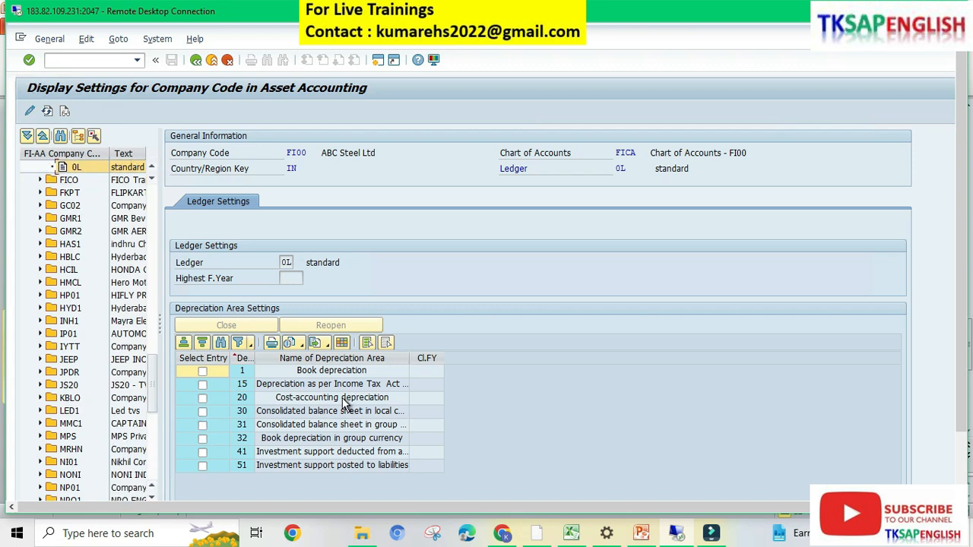
left_click(30, 113)
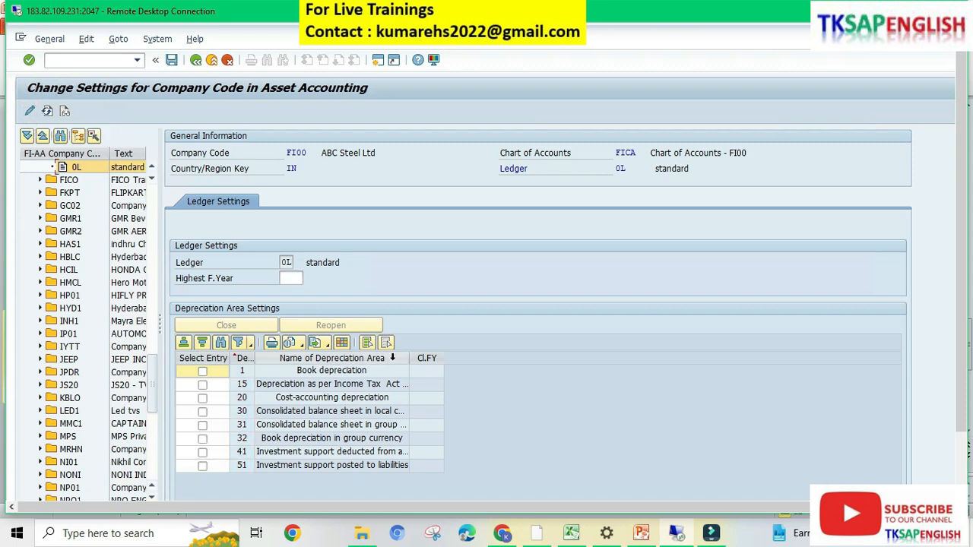
left_click(285, 279)
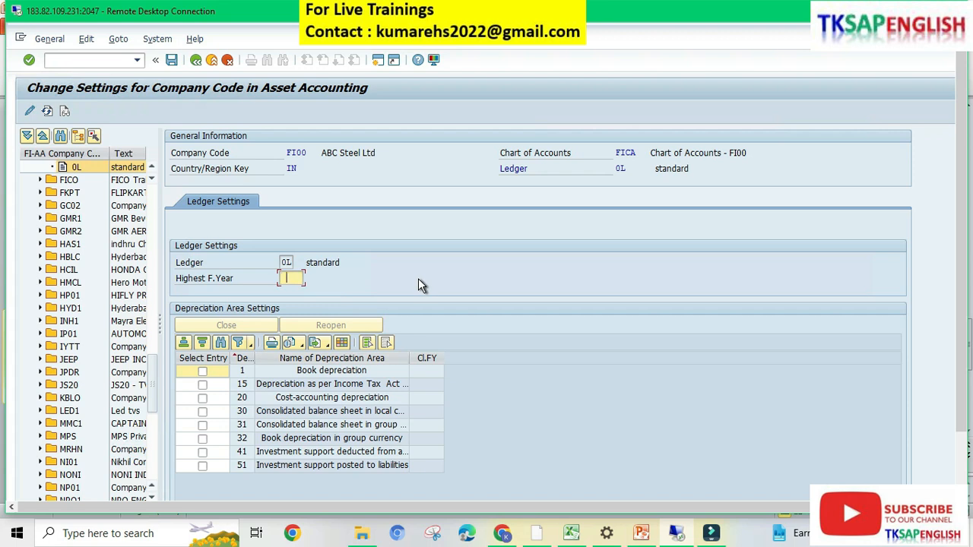
type("2023")
key("Return")
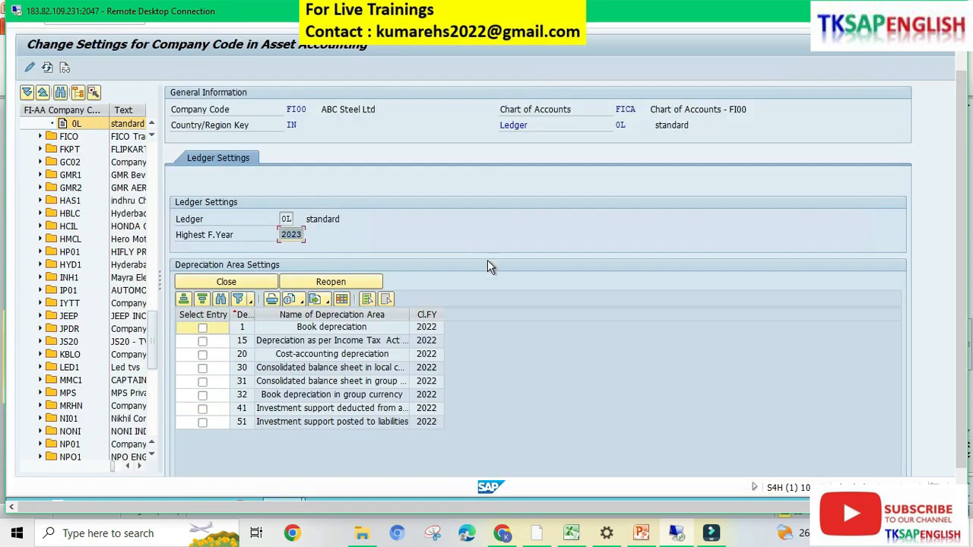
Select the Book depreciation and Income Tax Act depreciation areas, then save the company code settings and accept the messages.
left_click(301, 235)
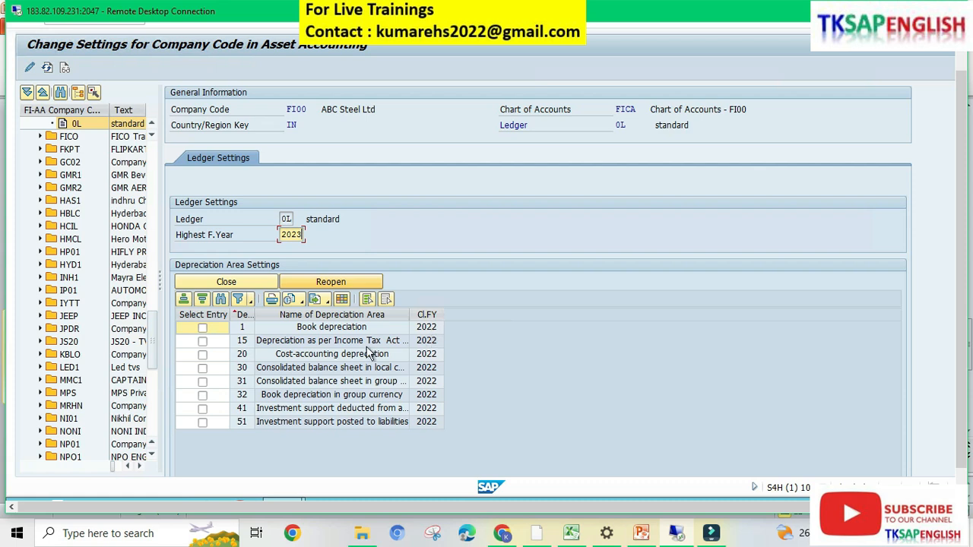
left_click(202, 330)
left_click(203, 342)
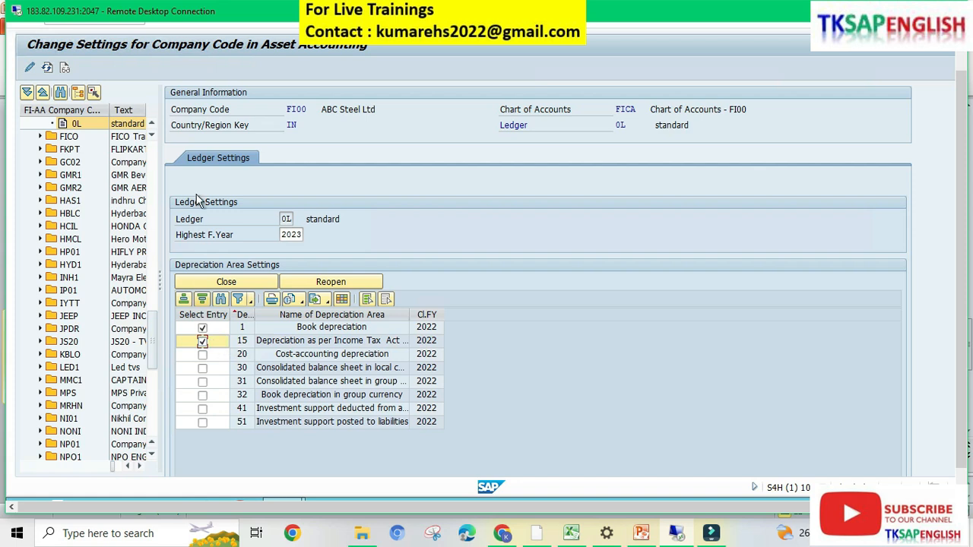
left_click_drag(958, 112, 959, 105)
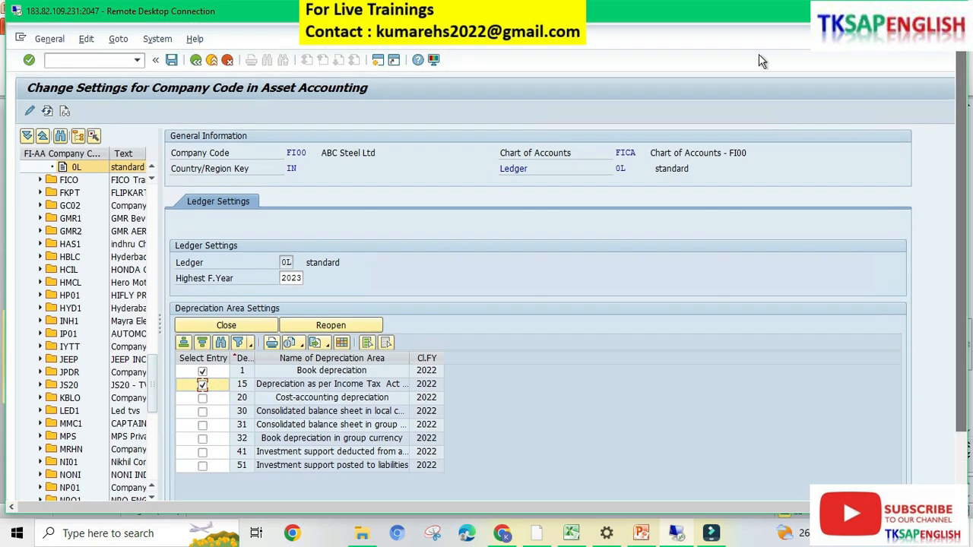
left_click(171, 60)
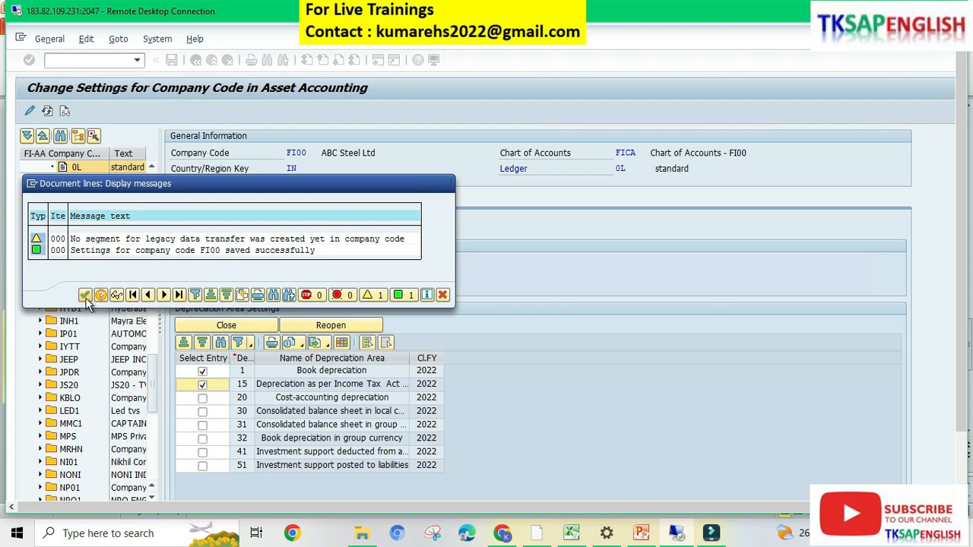
left_click(85, 296)
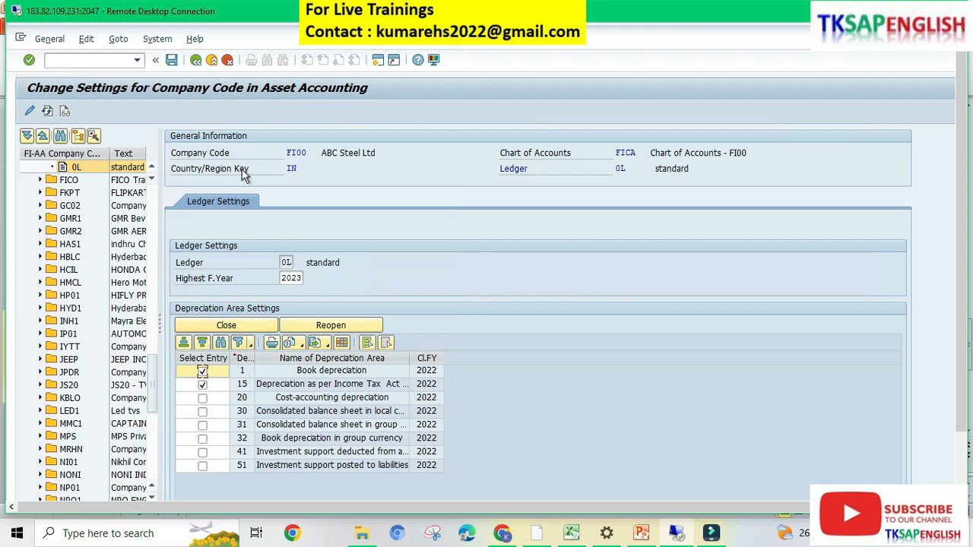
Leave the company code settings and close the help text and the fiscal year error.
left_click(195, 60)
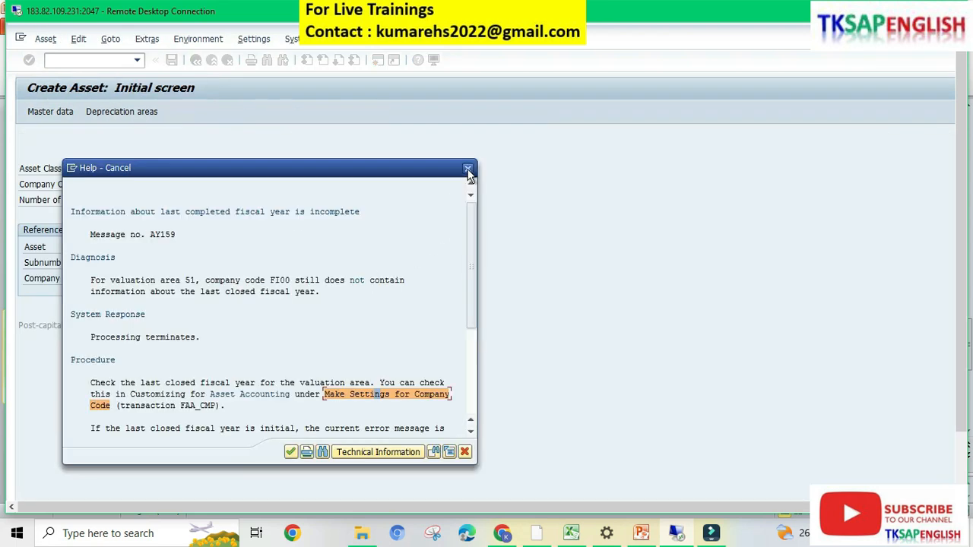
left_click(469, 167)
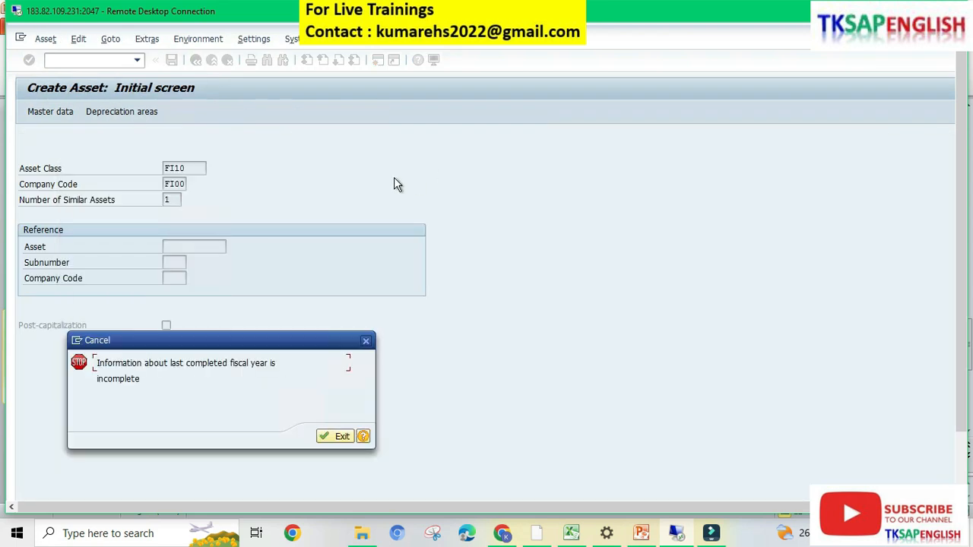
left_click(368, 341)
Open transaction AS01 and start the master data for one asset of class FI10 in company code FI00.
left_click(137, 60)
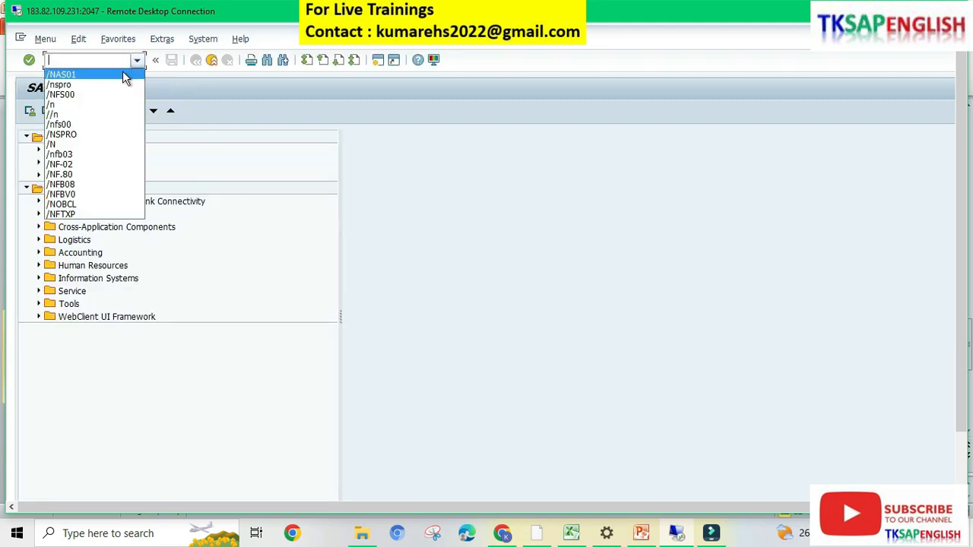
left_click(118, 74)
left_click(109, 60)
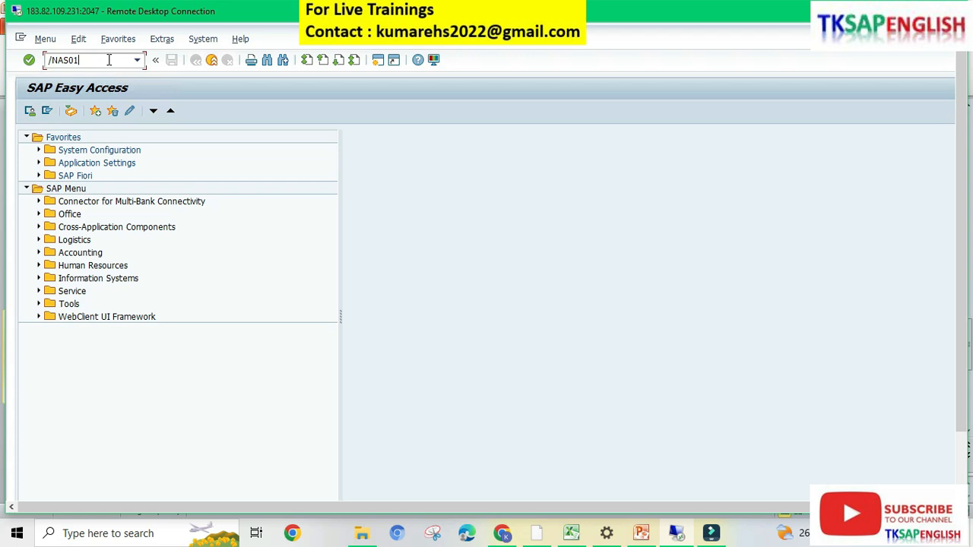
key("Return")
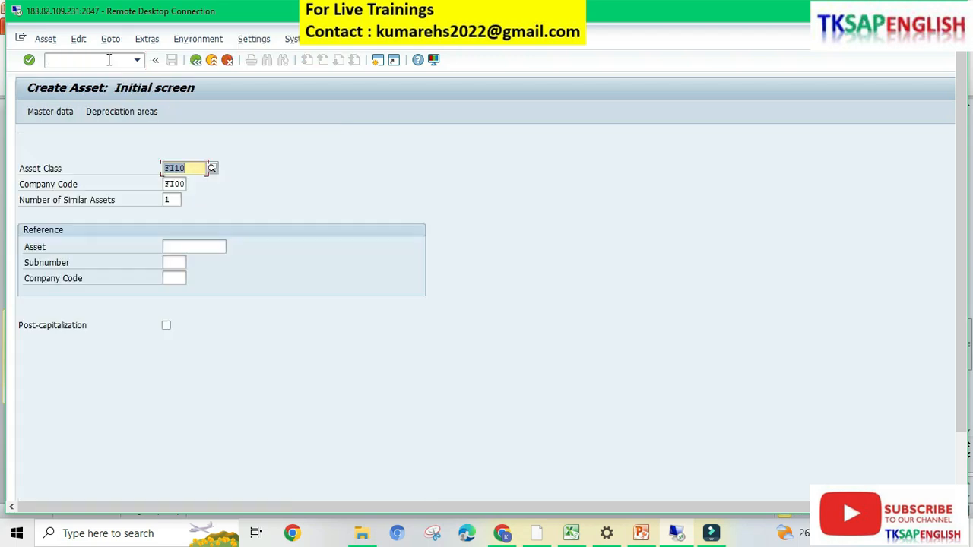
left_click(184, 165)
left_click(181, 184)
key("Return")
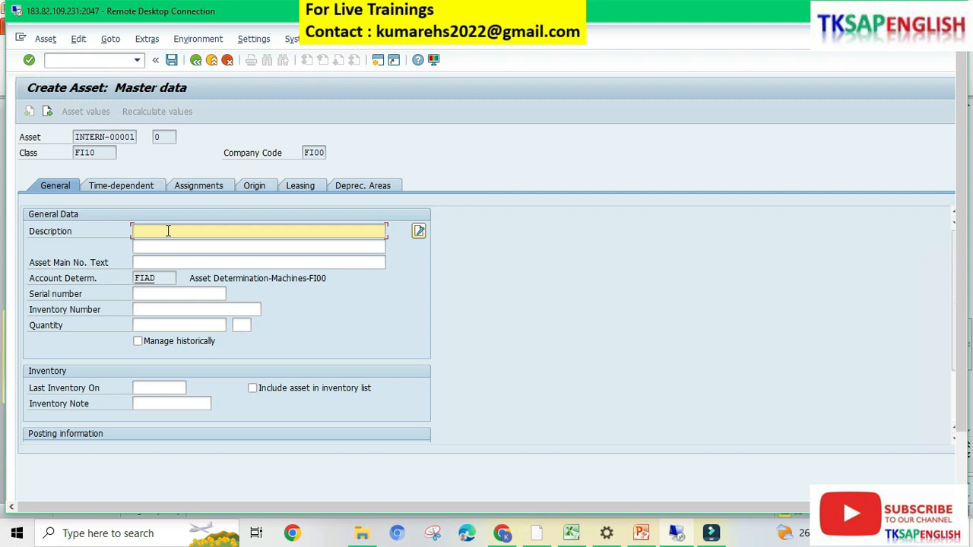
Enter Motor Assembly Machine as the asset description and try to go on to the time-dependent data.
key("BackSpace")
key("BackSpace")
type("Motor Assembly Machine")
left_click(131, 188)
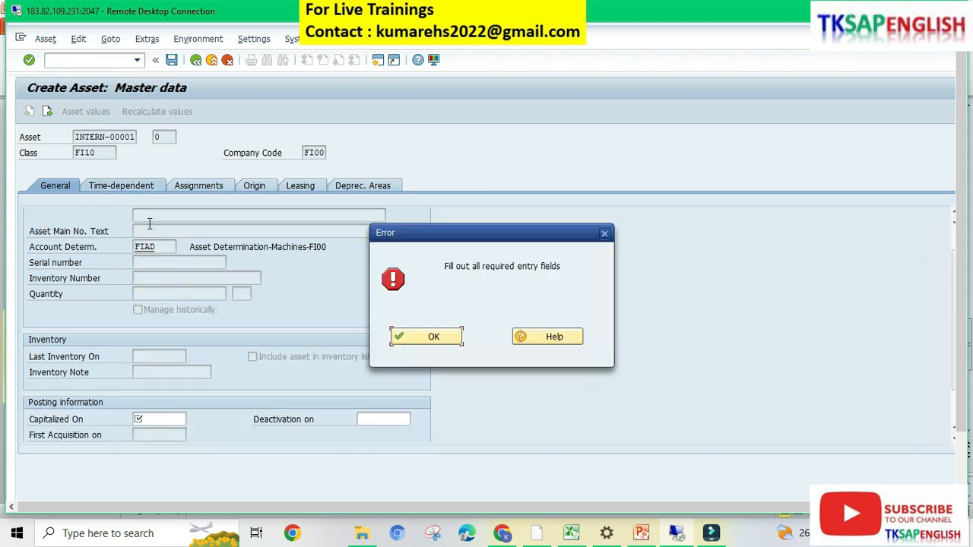
left_click(424, 337)
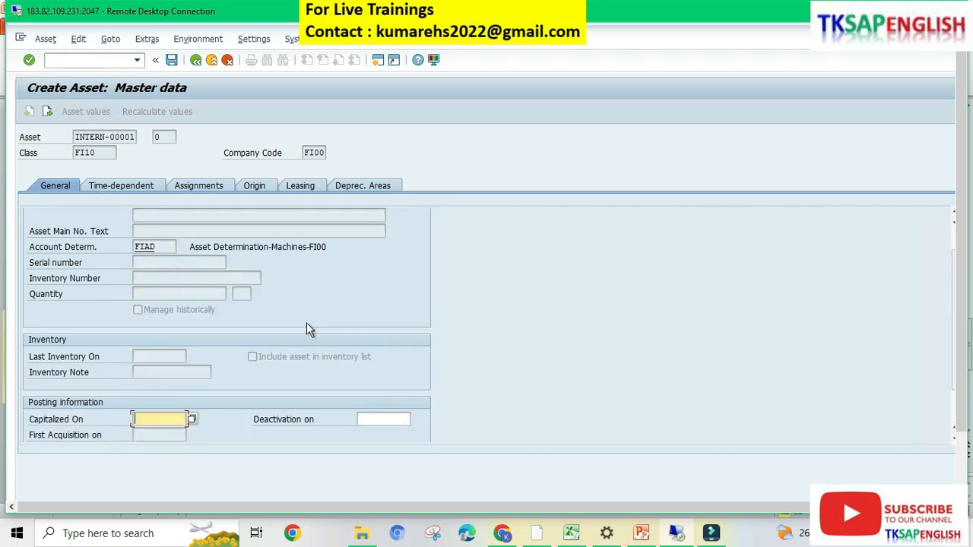
Set the asset's Capitalized On date to 01.01.2024 in the posting information, choosing it from the calendar.
scroll(156, 350, "down", 1)
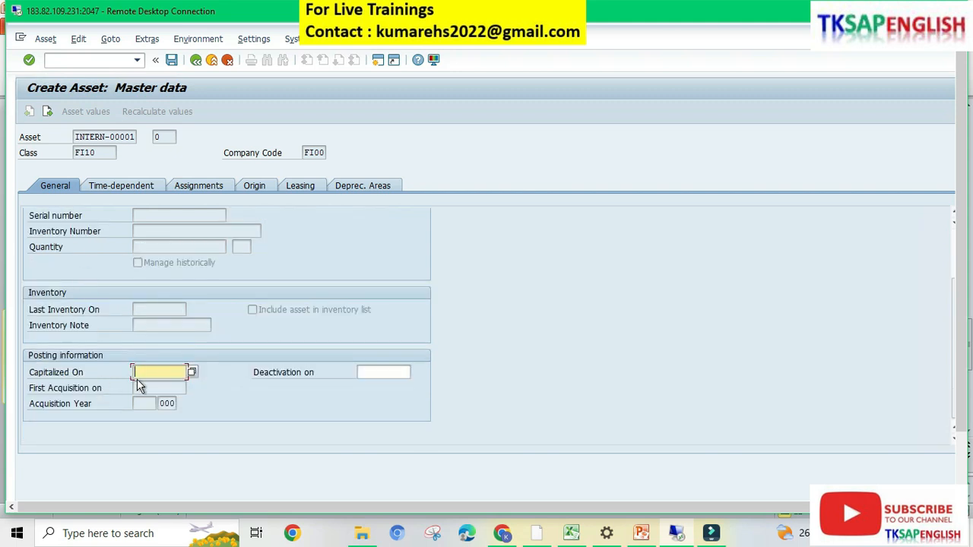
left_click(193, 373)
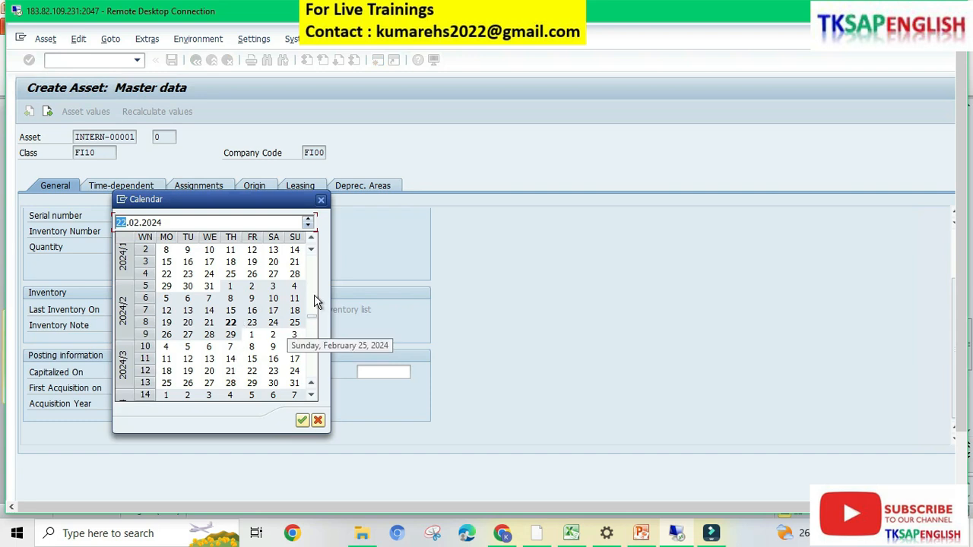
left_click(312, 238)
left_click(311, 239)
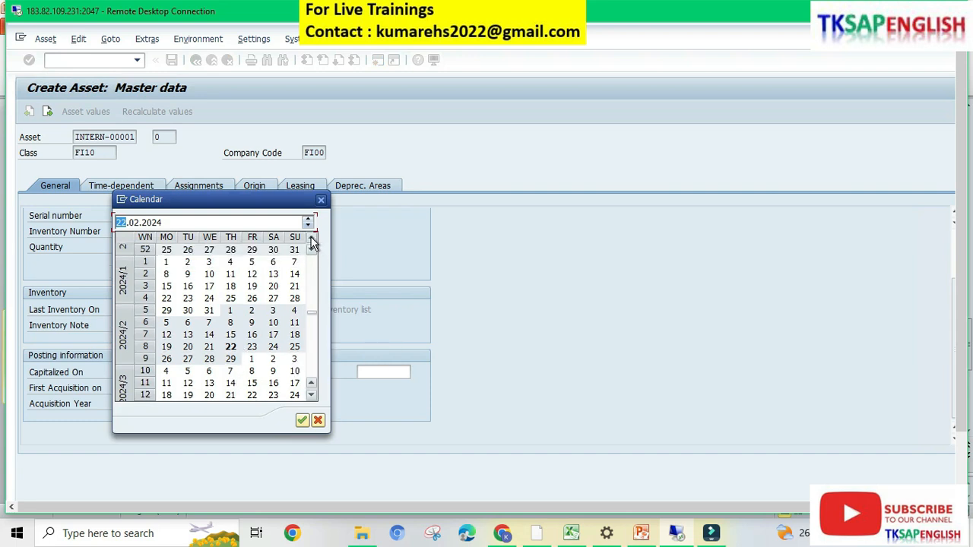
left_click(311, 239)
left_click(311, 238)
left_click(311, 239)
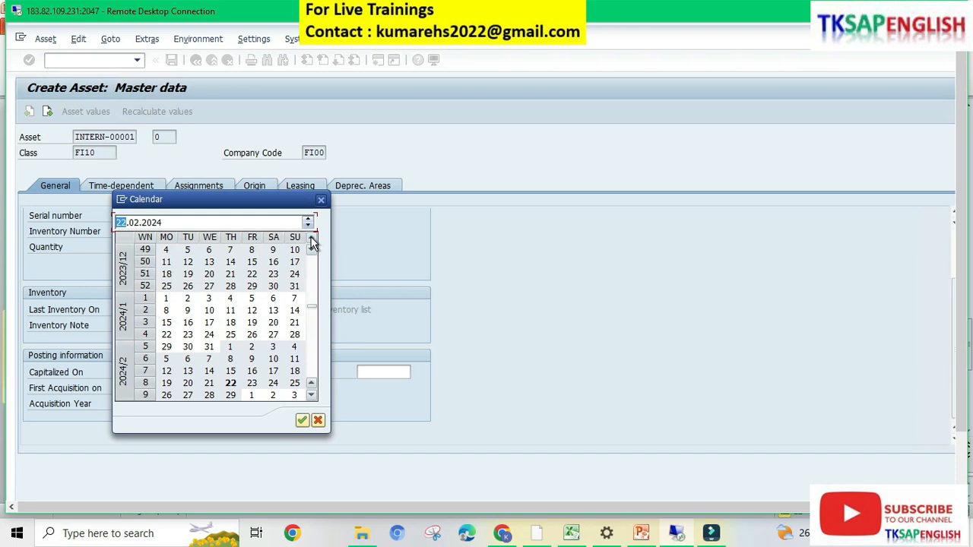
left_click(311, 238)
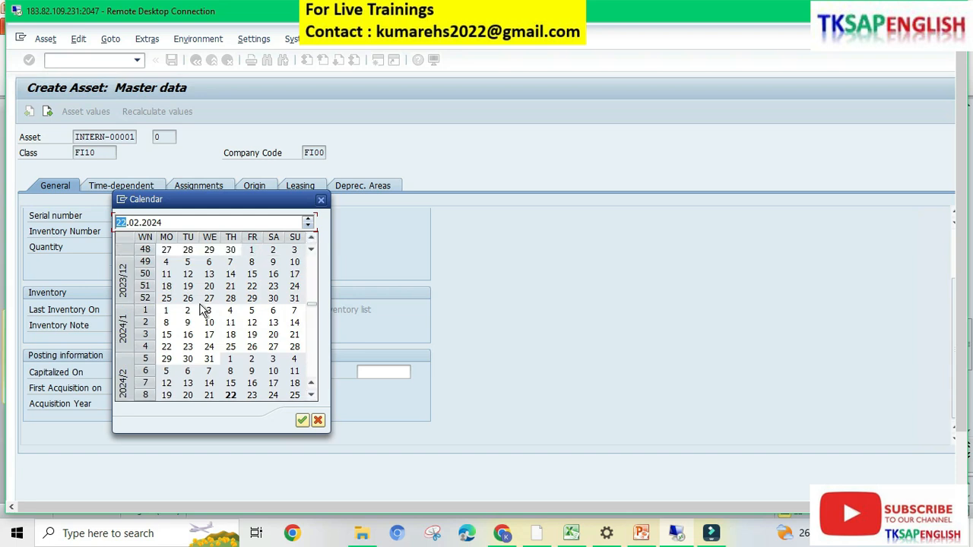
double_click(166, 310)
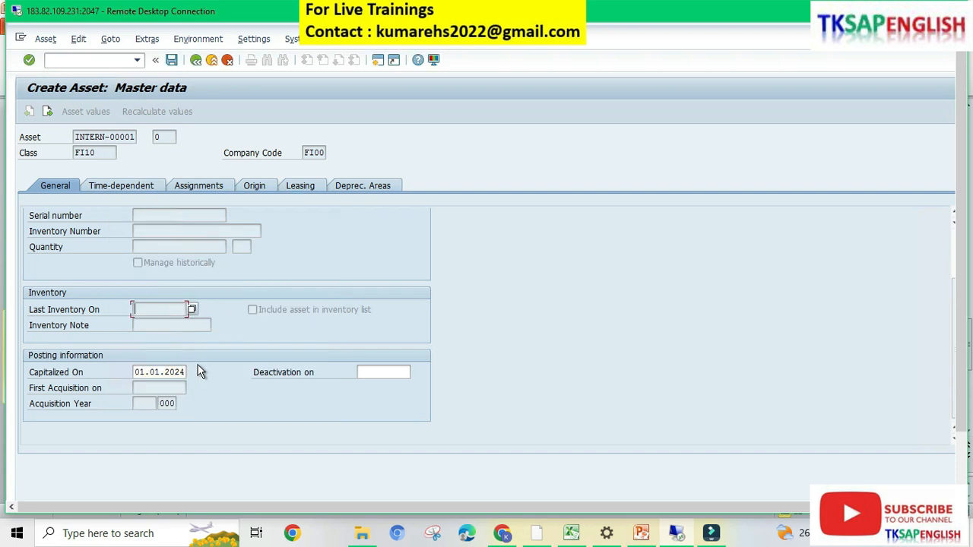
left_click(183, 372)
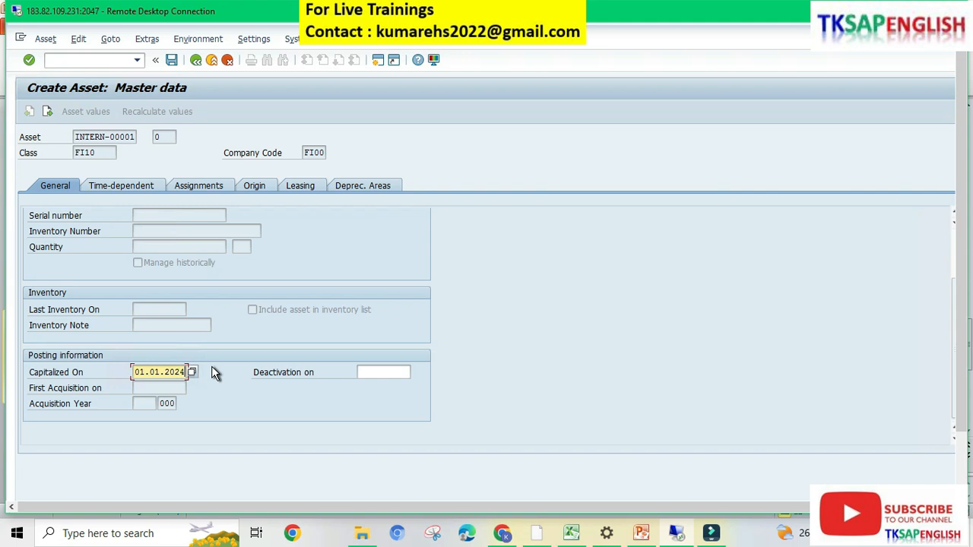
Assign business area FIB1 (BA-Chennai - FI00) in the asset's time-dependent data.
left_click(167, 233)
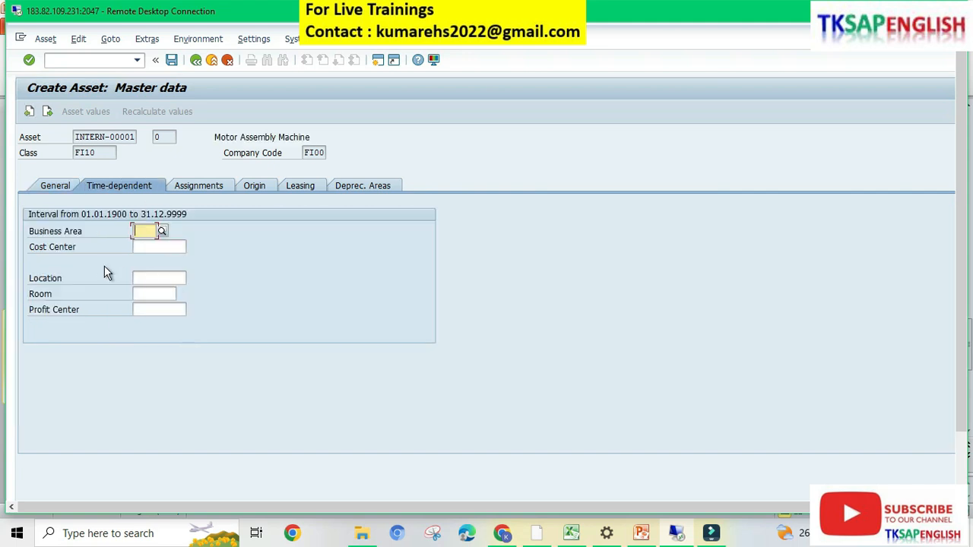
left_click(161, 231)
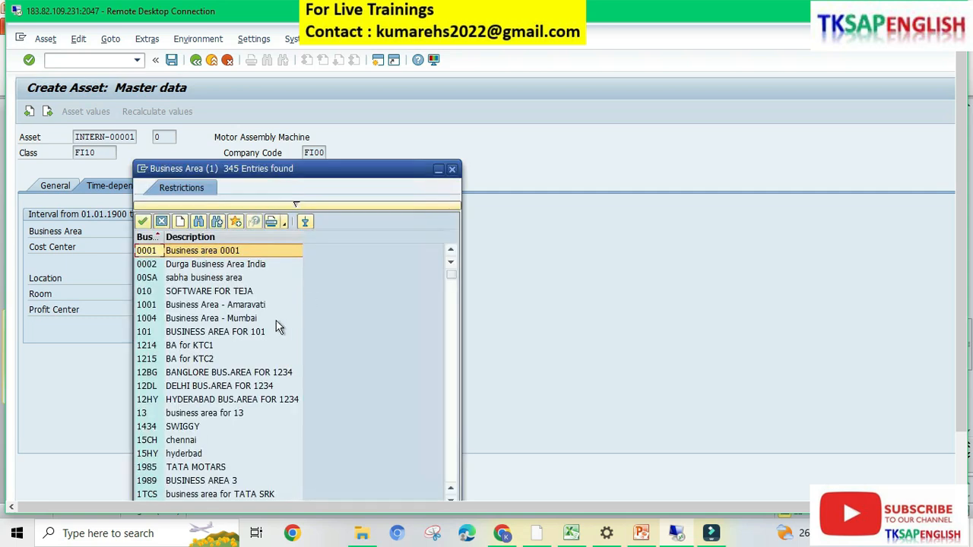
scroll(260, 357, "down", 5)
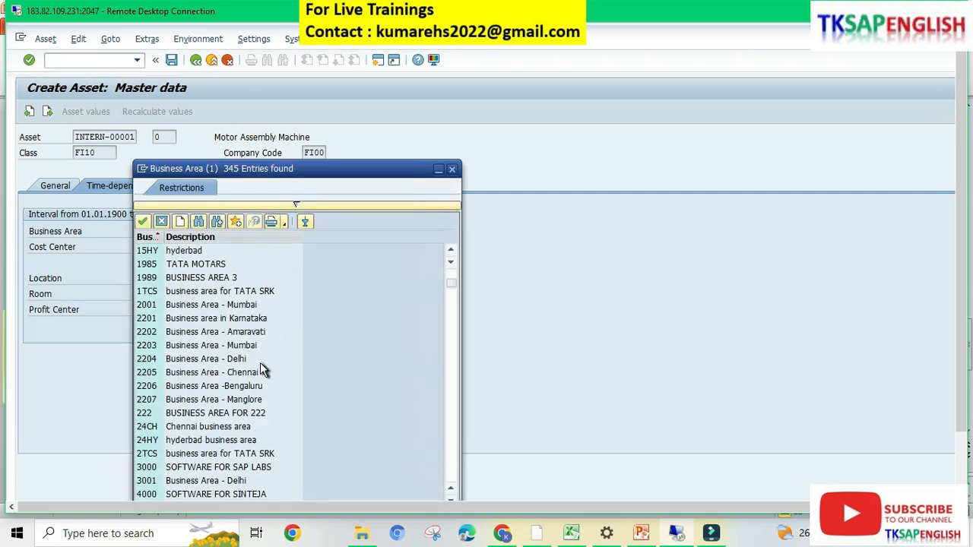
scroll(260, 369, "down", 15)
scroll(261, 368, "down", 10)
left_click(214, 265)
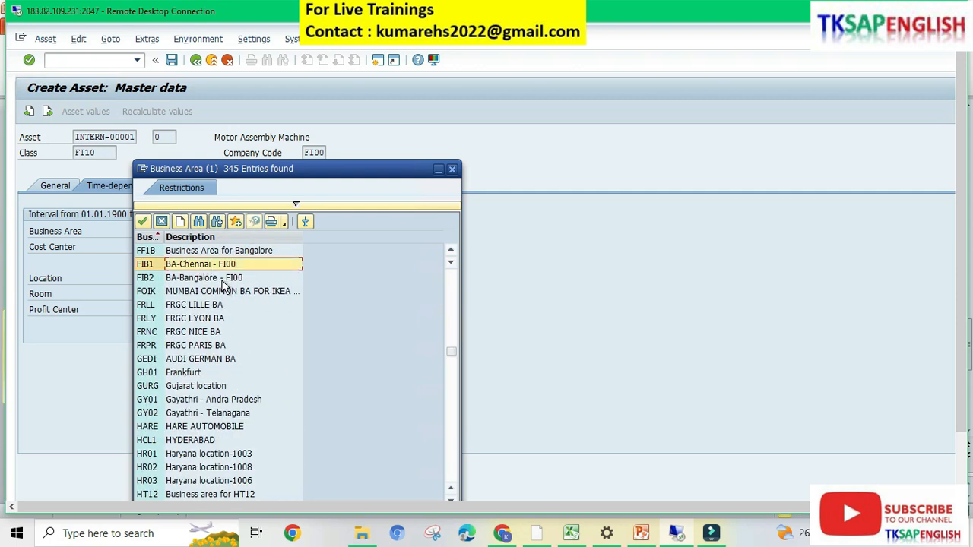
double_click(199, 266)
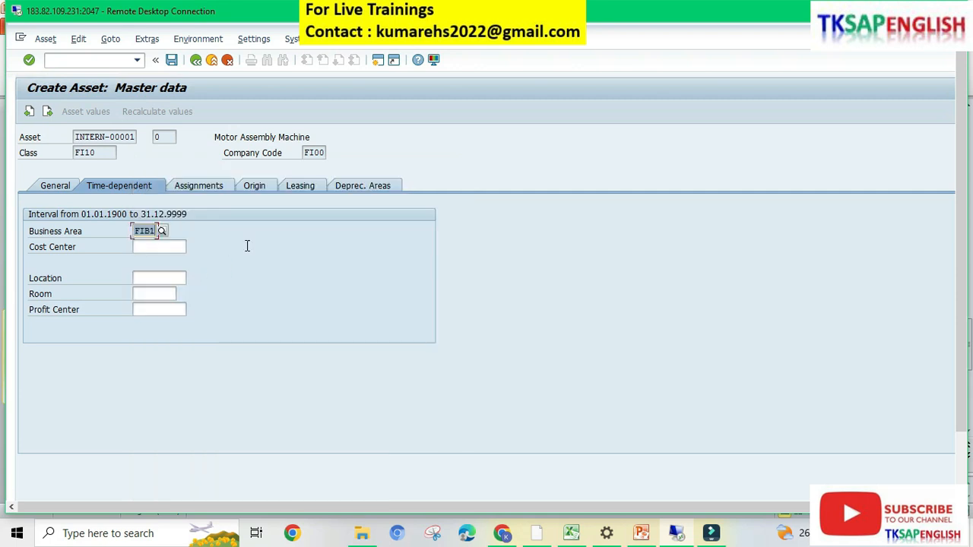
left_click(165, 247)
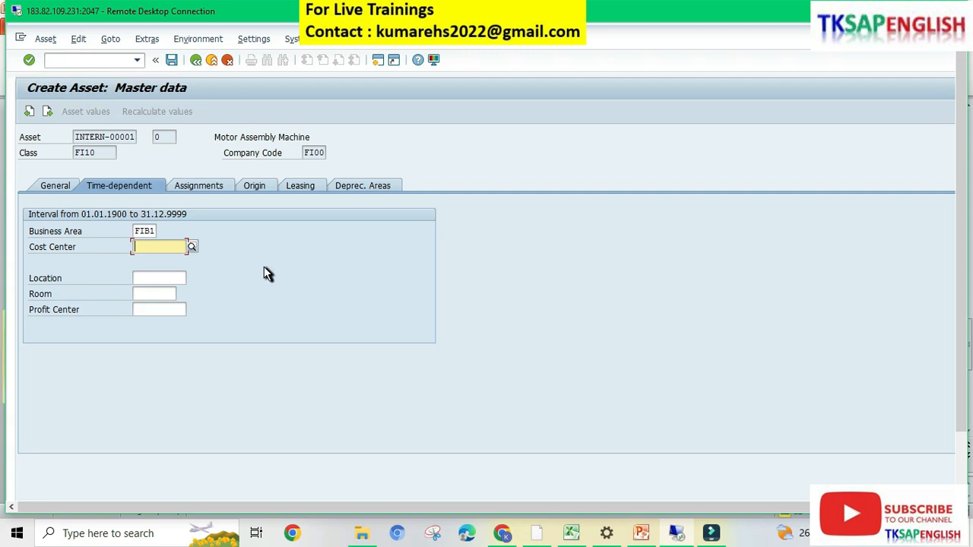
Set the ordinary depreciation start of the Book deprec. area to 01.04.2023 and save the new asset.
left_click(366, 185)
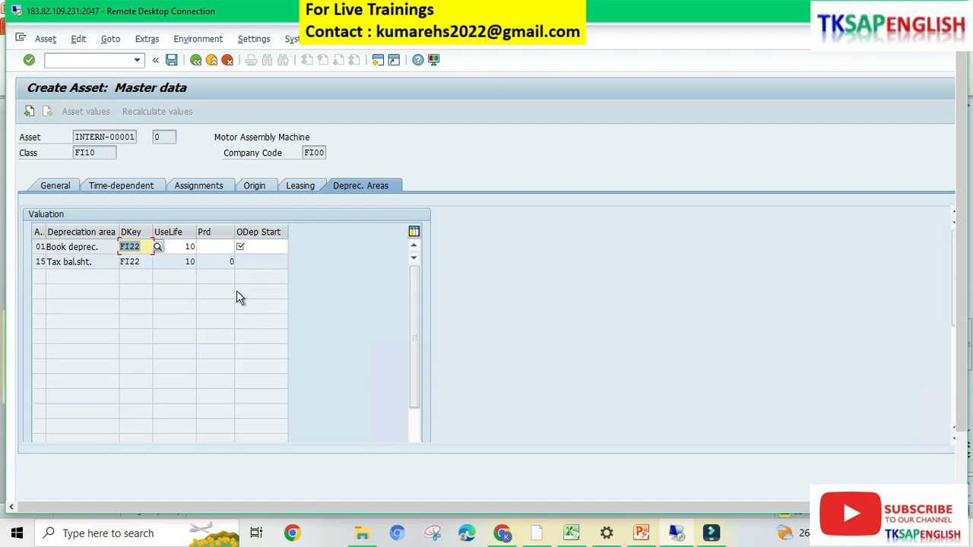
left_click(258, 246)
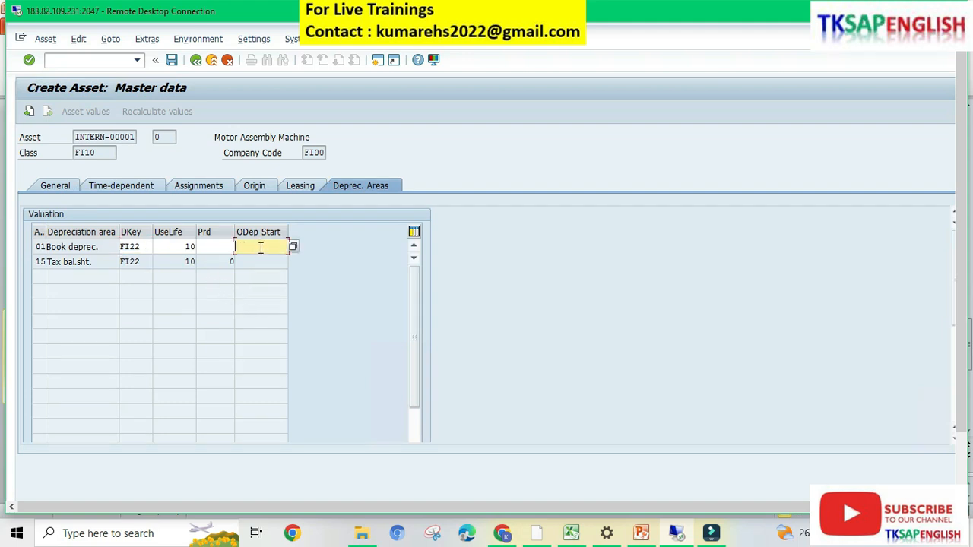
left_click(294, 247)
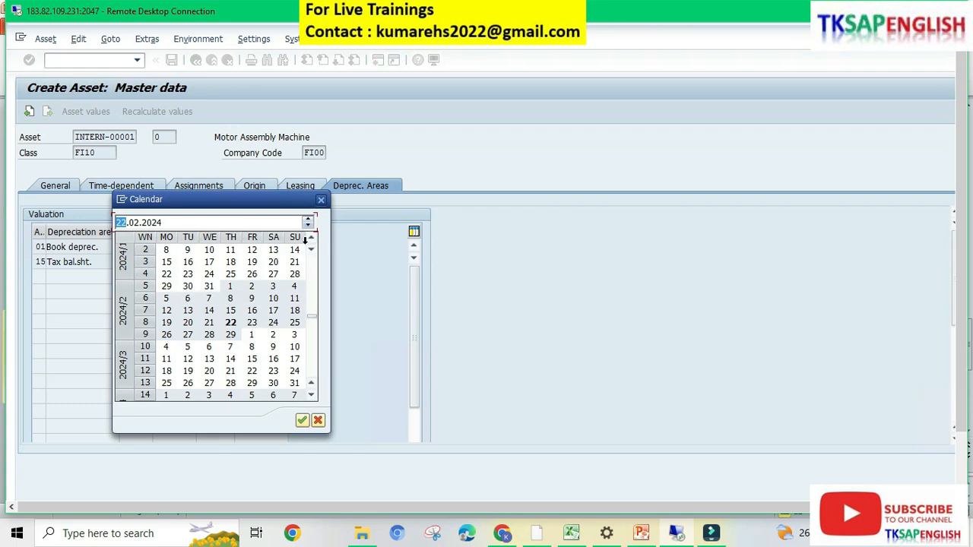
scroll(313, 243, "up", 2)
scroll(316, 244, "up", 9)
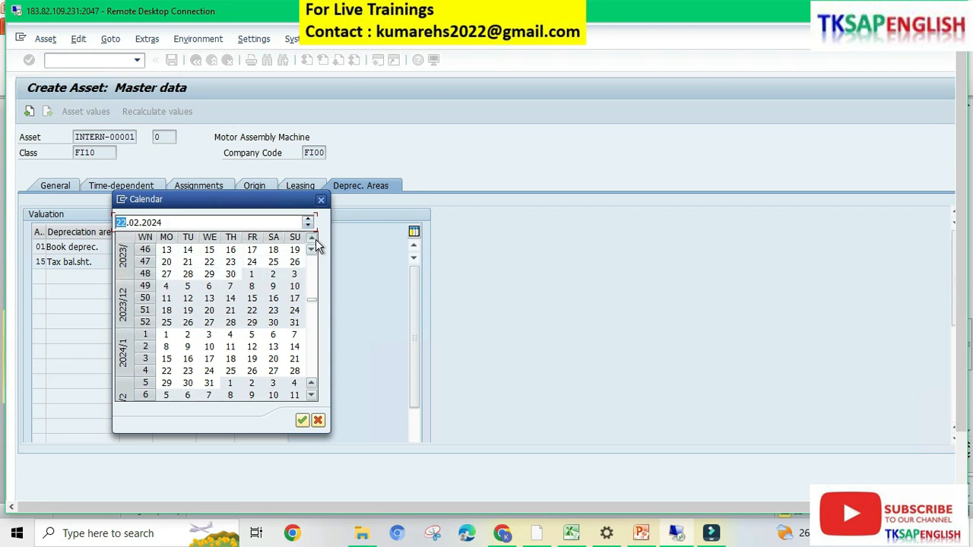
left_click(319, 199)
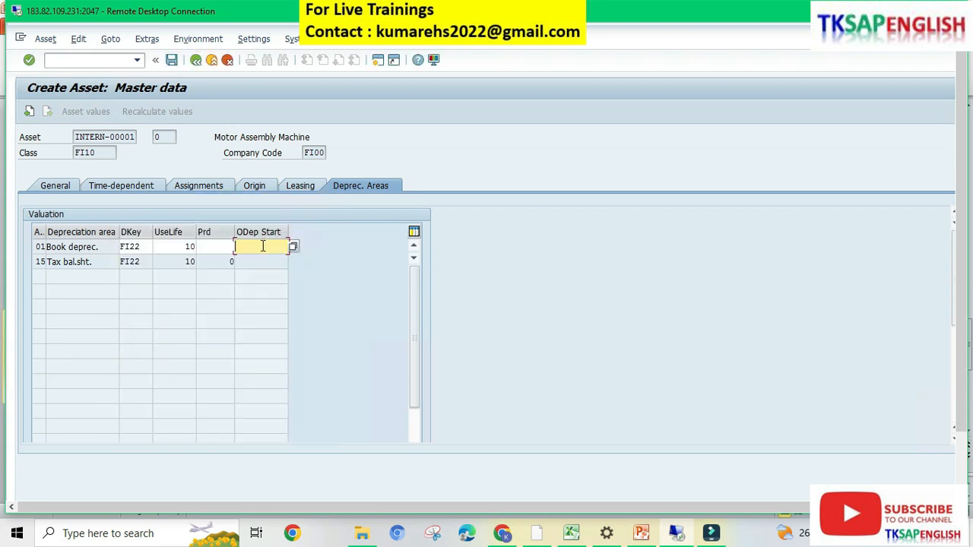
type("01.04.2023")
key("Return")
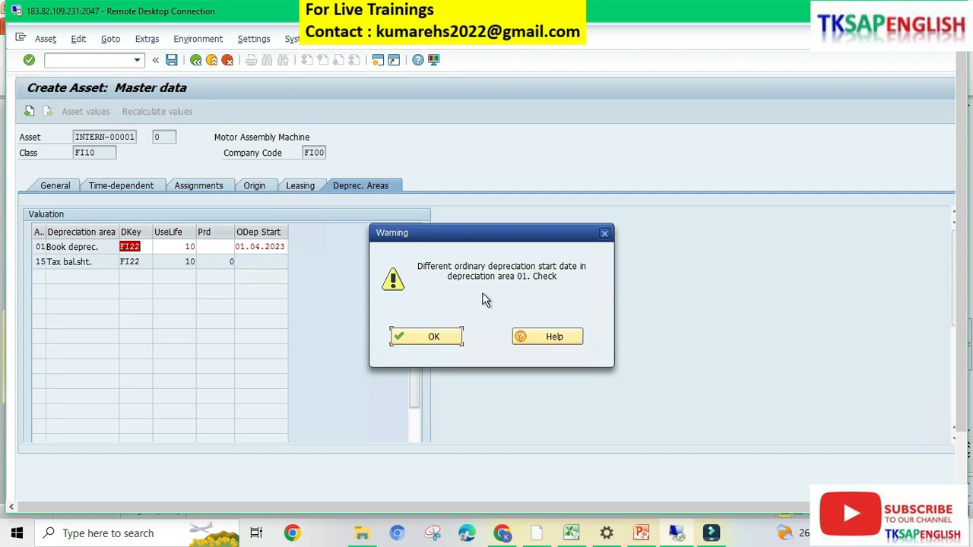
left_click(433, 339)
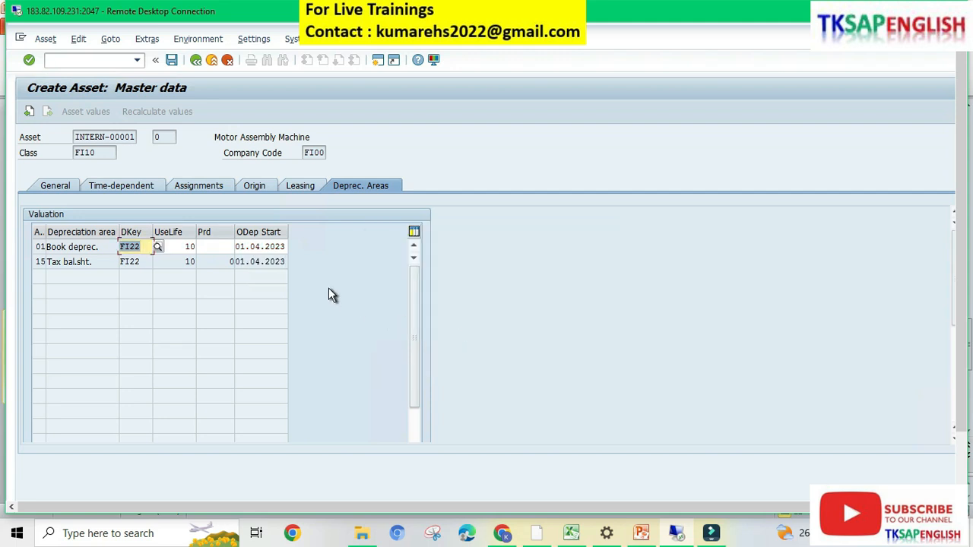
left_click(172, 60)
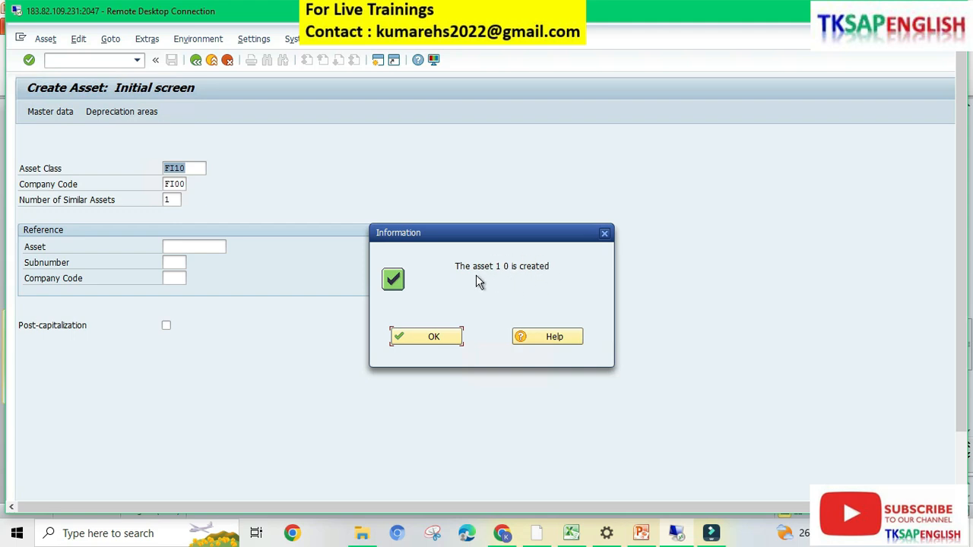
key("Return")
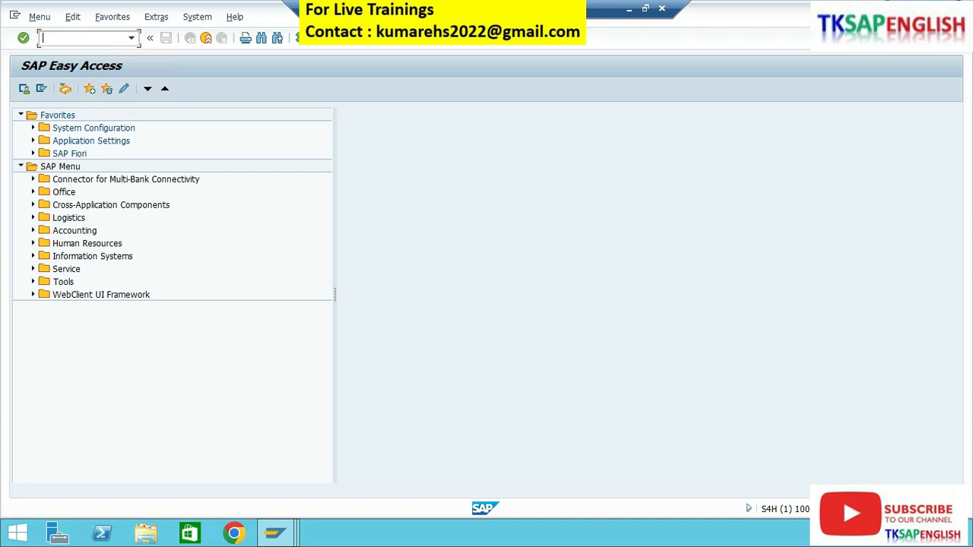
Open transaction F-90 for an asset acquisition from a vendor and set the document date to 20.02.2024.
key("Caps_Lock")
type("NF-90")
key("Return")
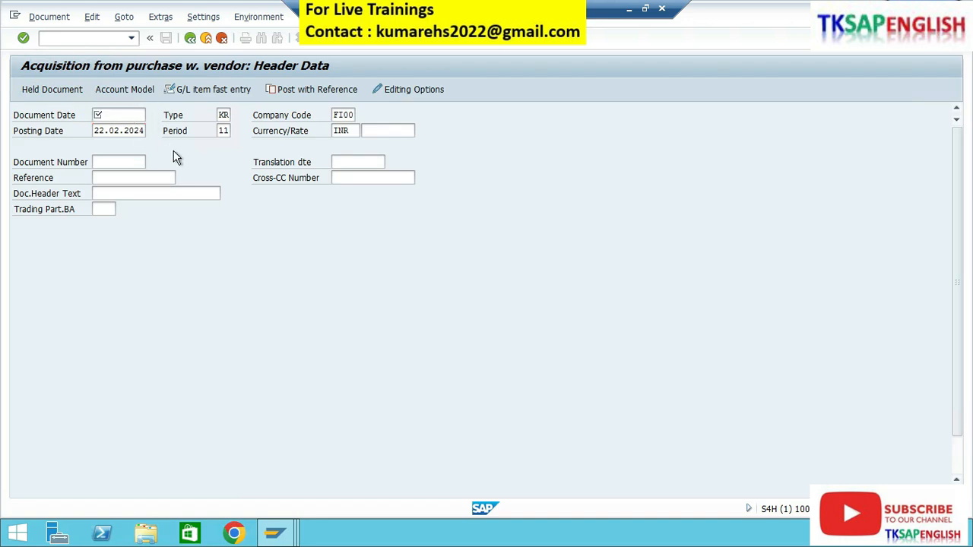
key("F4")
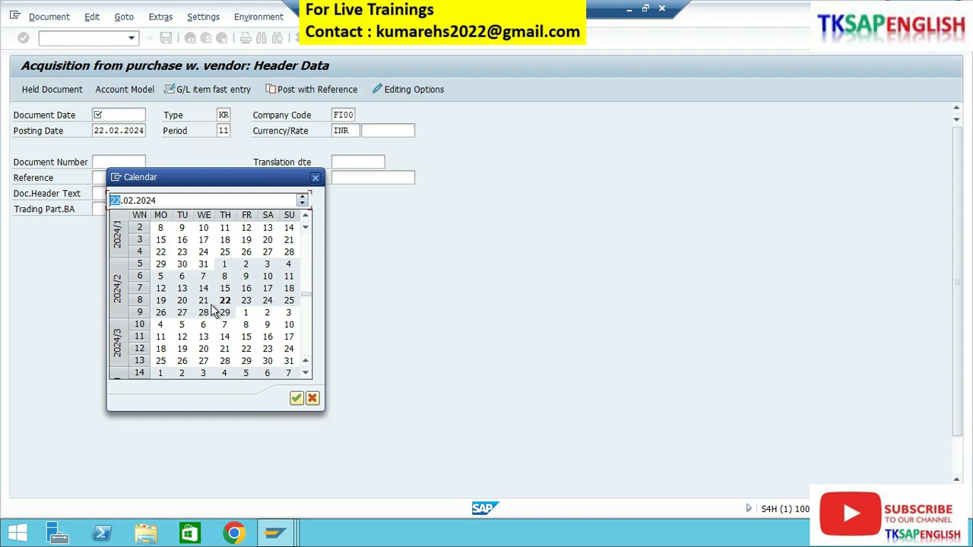
double_click(183, 301)
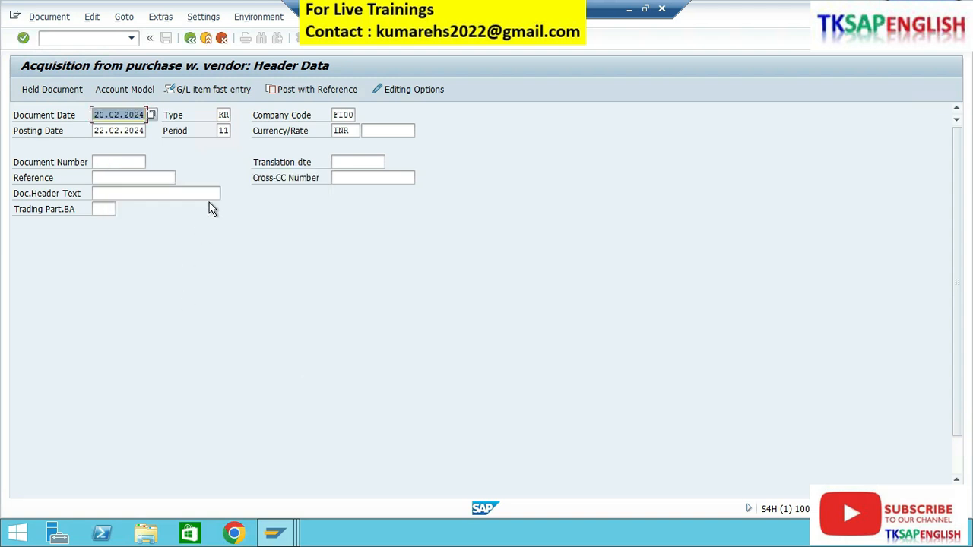
Select document type KR (Vendor Invoice) for the acquisition and check the period, company code and currency in the header.
left_click(224, 115)
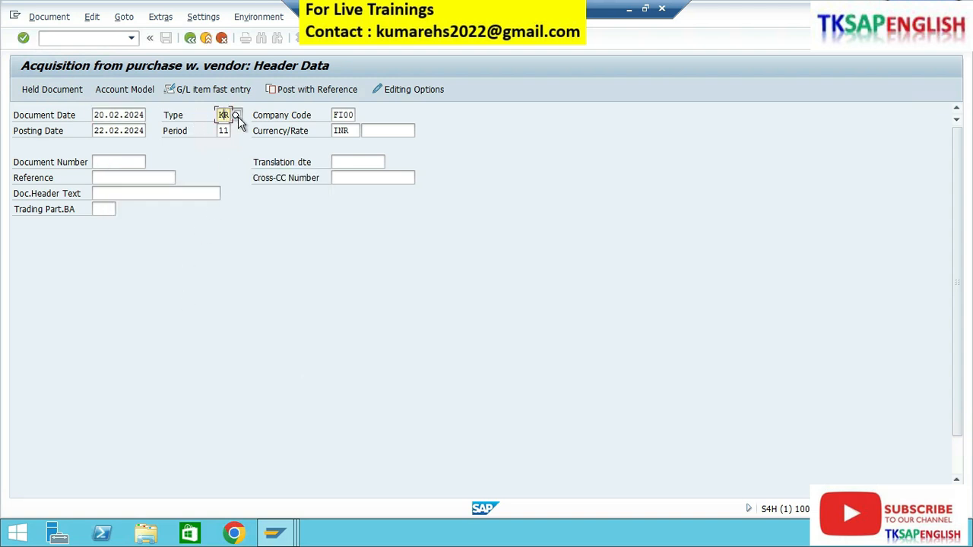
left_click(236, 117)
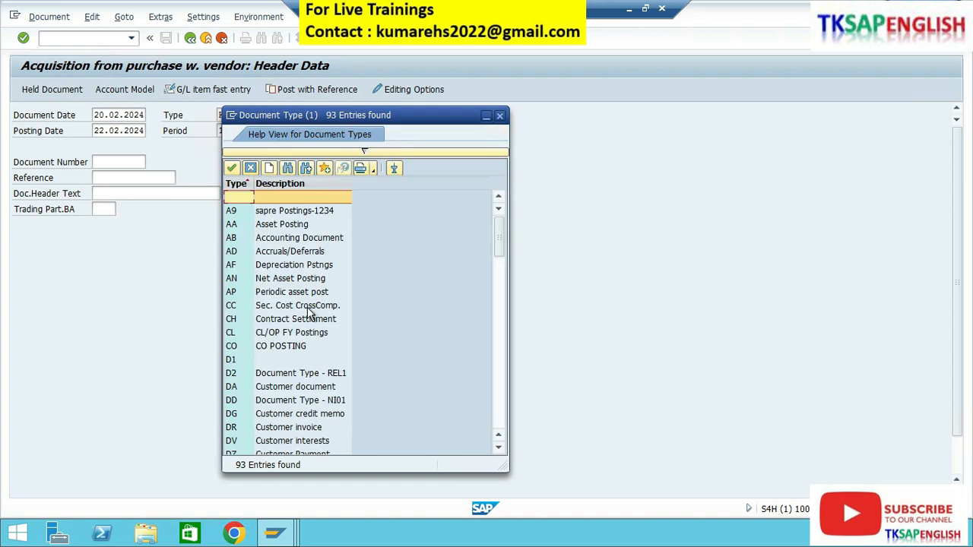
scroll(323, 304, "down", 6)
left_click(279, 401)
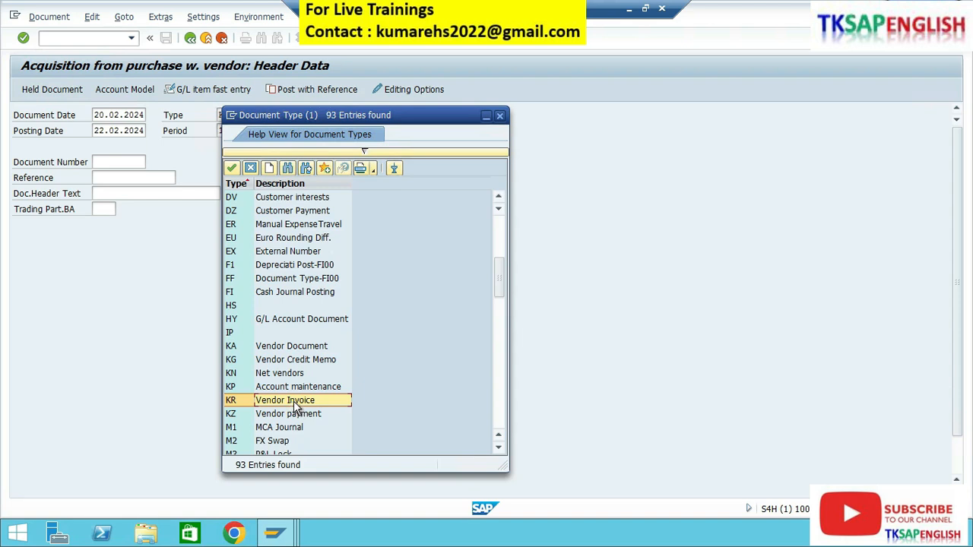
double_click(292, 401)
left_click(224, 131)
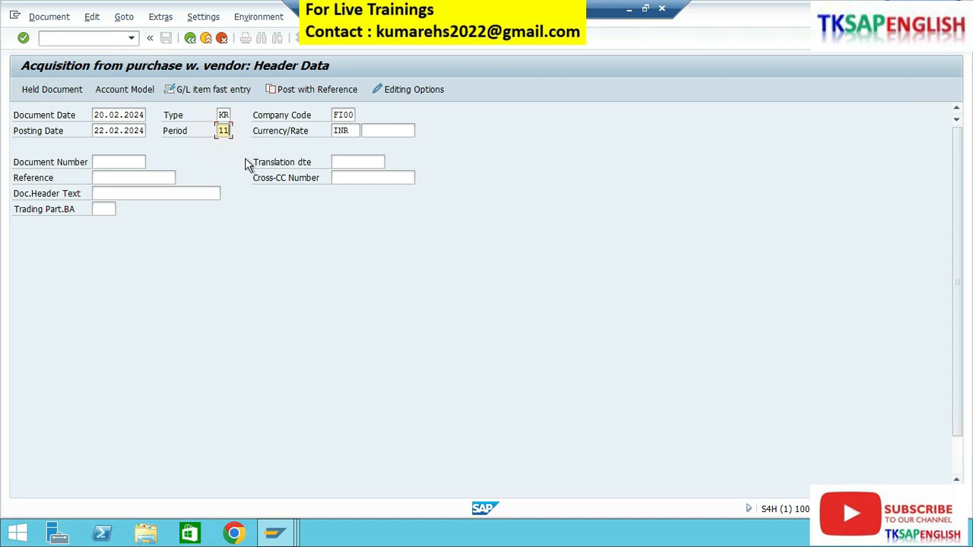
left_click(354, 116)
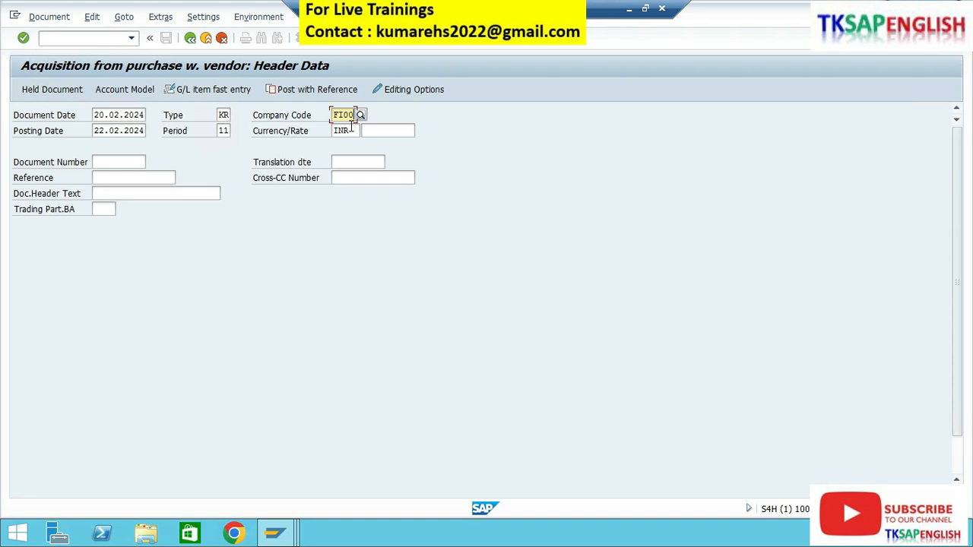
left_click(350, 132)
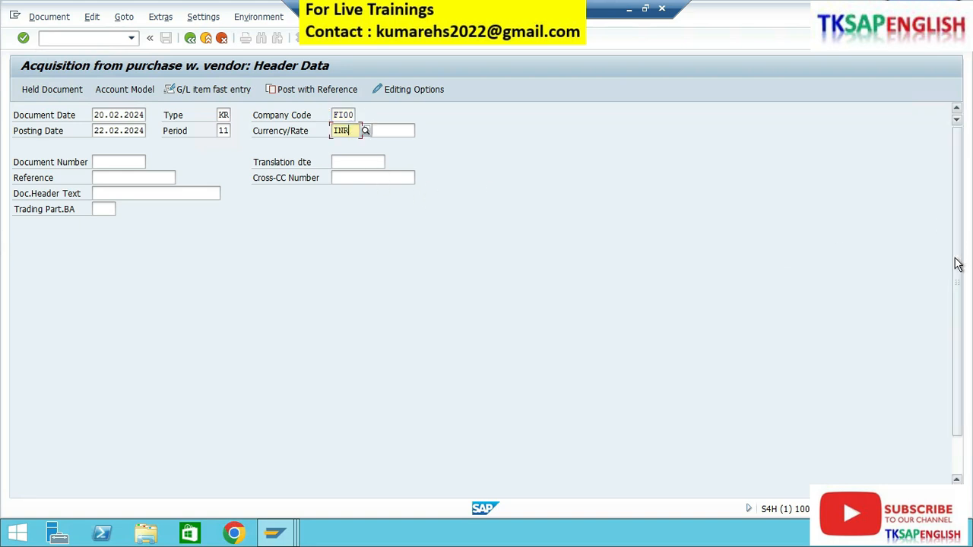
Choose posting key 31 (Invoice) for the first line item from the list of posting keys.
left_click_drag(962, 284, 961, 337)
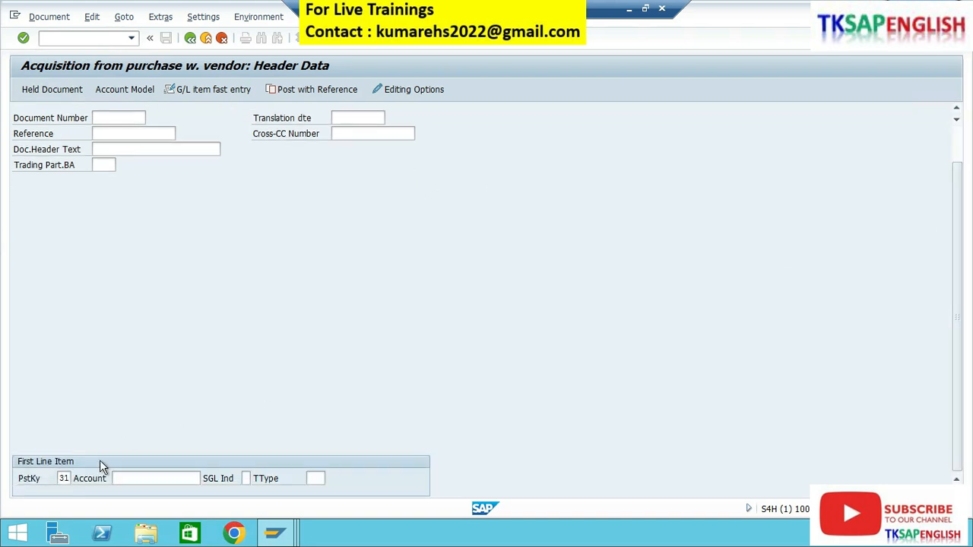
left_click(60, 479)
left_click(77, 479)
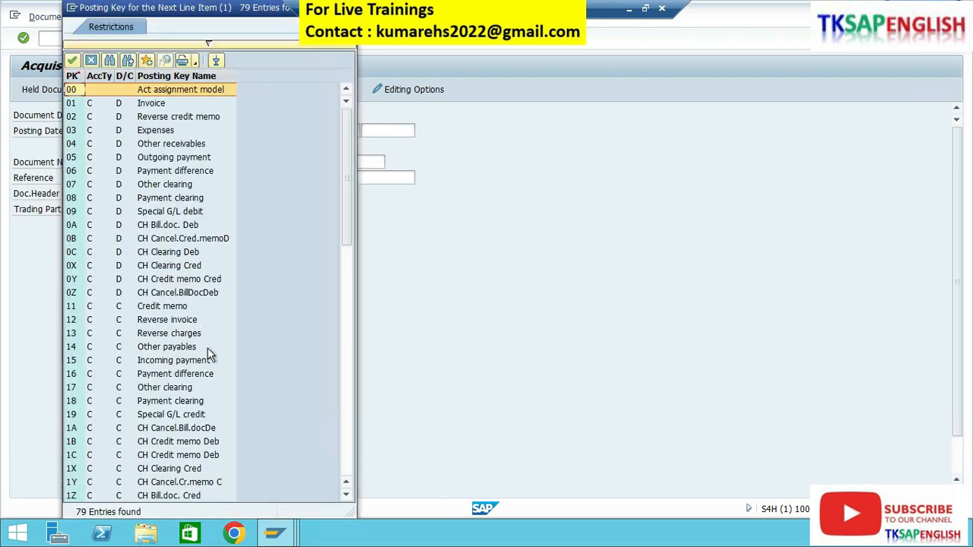
scroll(211, 360, "down", 6)
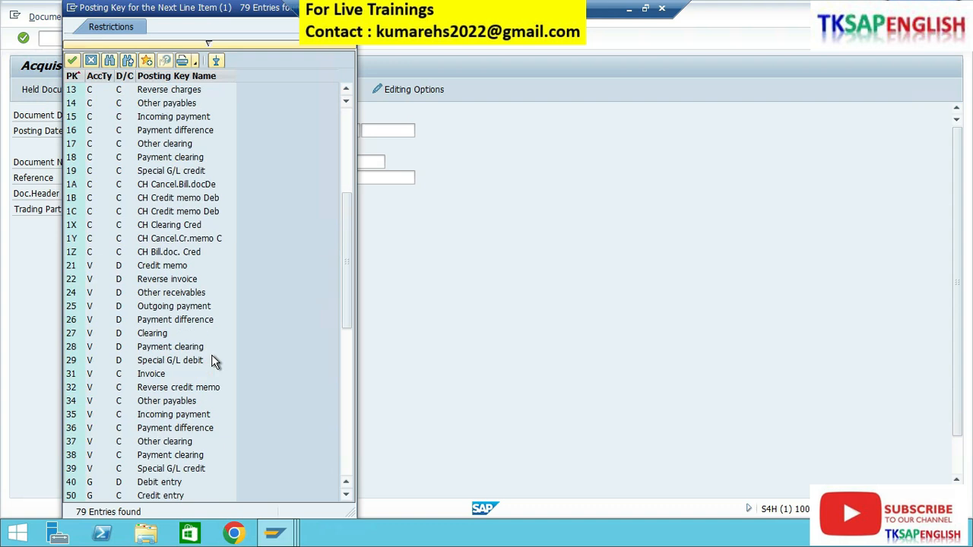
left_click(157, 374)
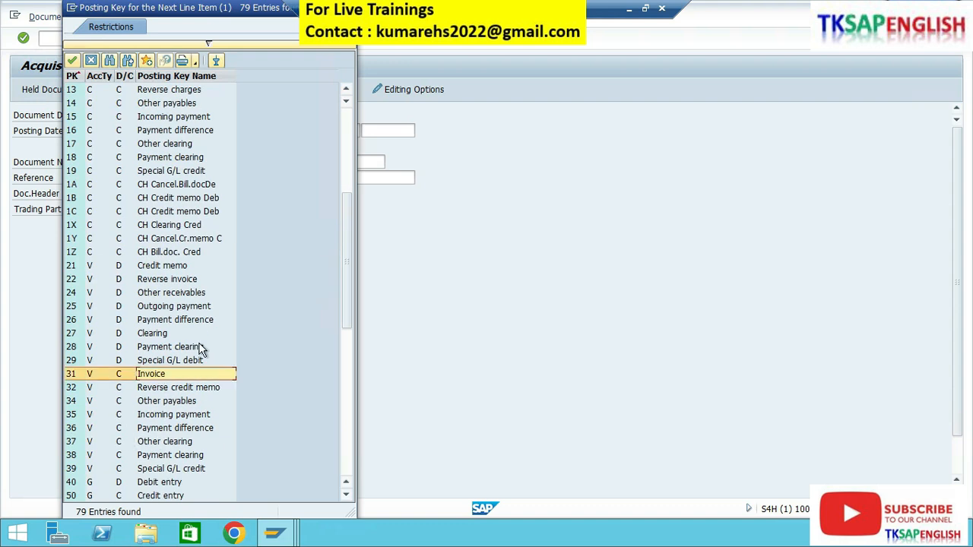
double_click(145, 375)
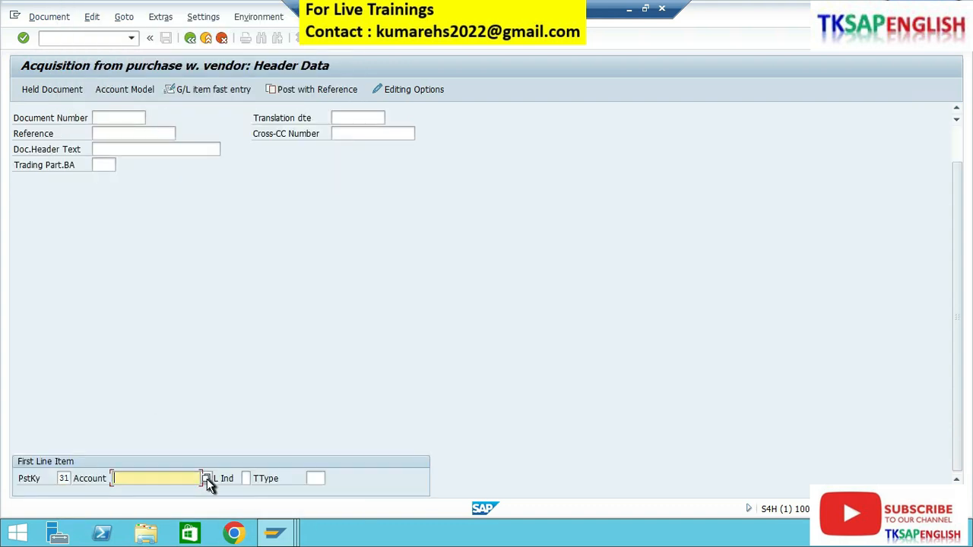
Pick the vendor account for the first line item from company code FI00's suppliers and submit the header data.
left_click(207, 479)
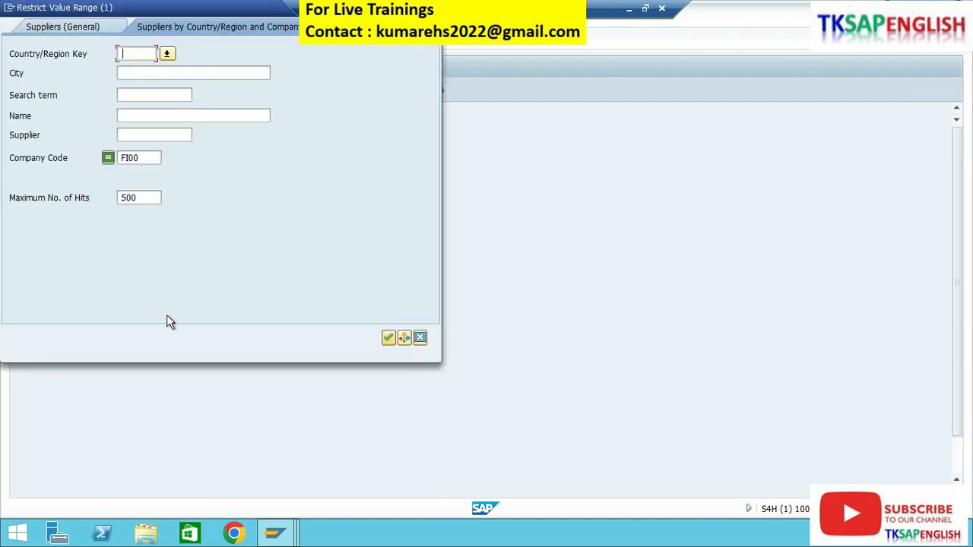
left_click(387, 337)
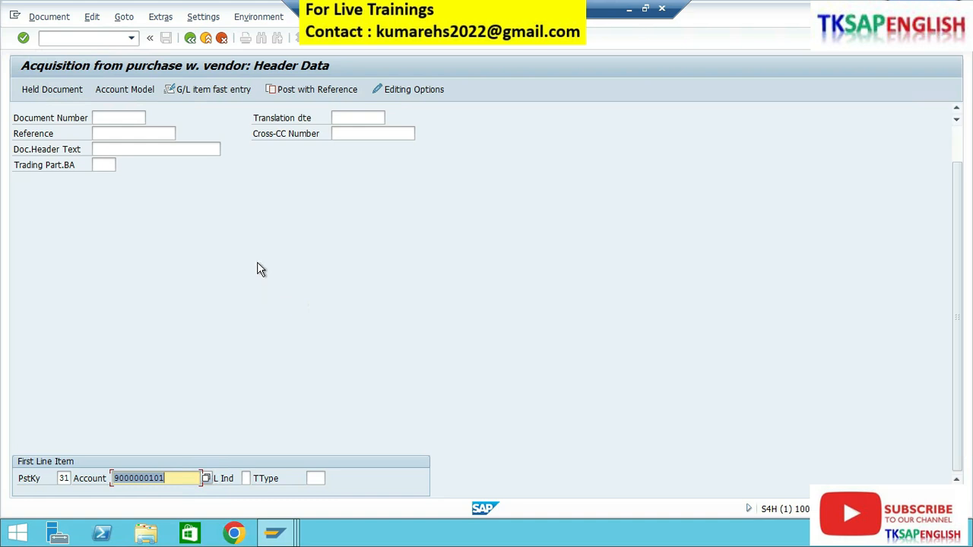
left_click(192, 371)
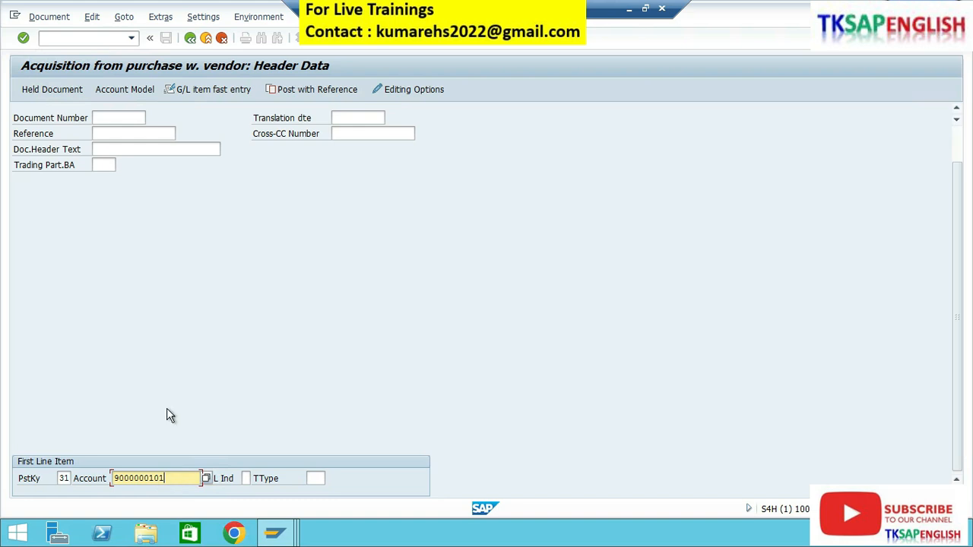
key("Return")
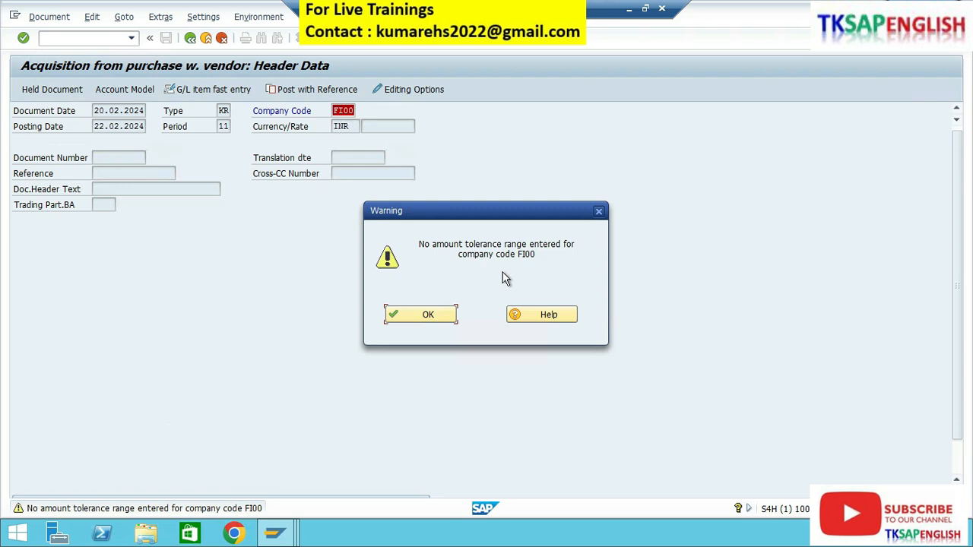
left_click(439, 315)
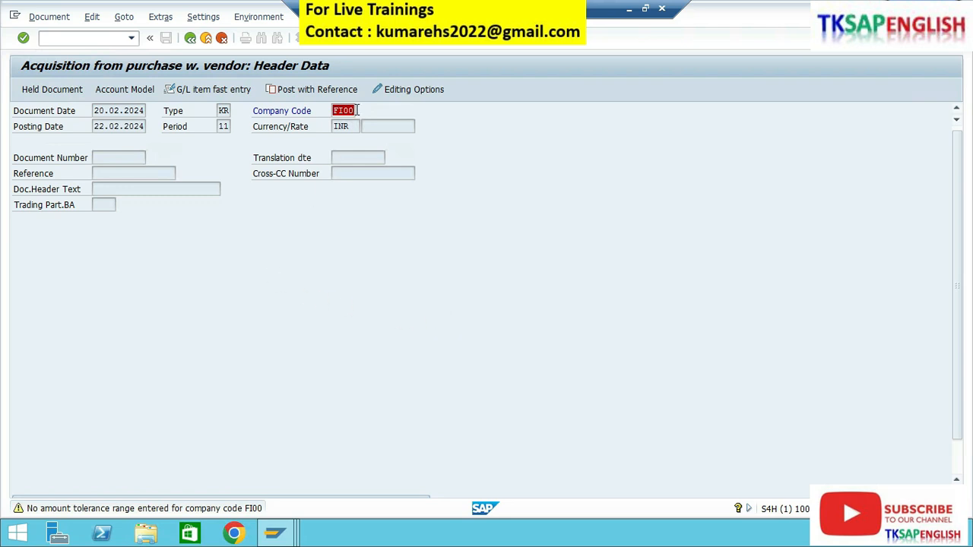
Start SPRO in a new session and display the SAP Reference IMG.
left_click(370, 39)
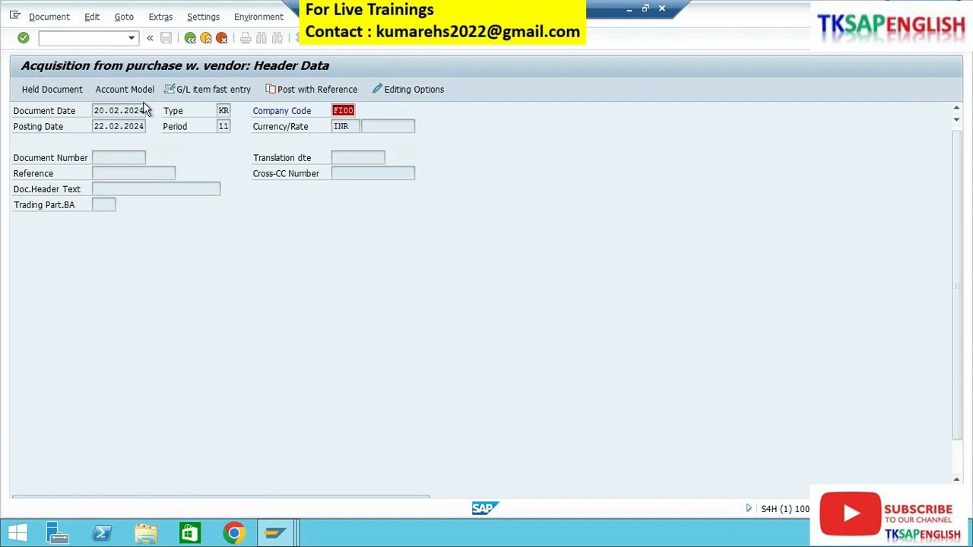
type("/NSPRO")
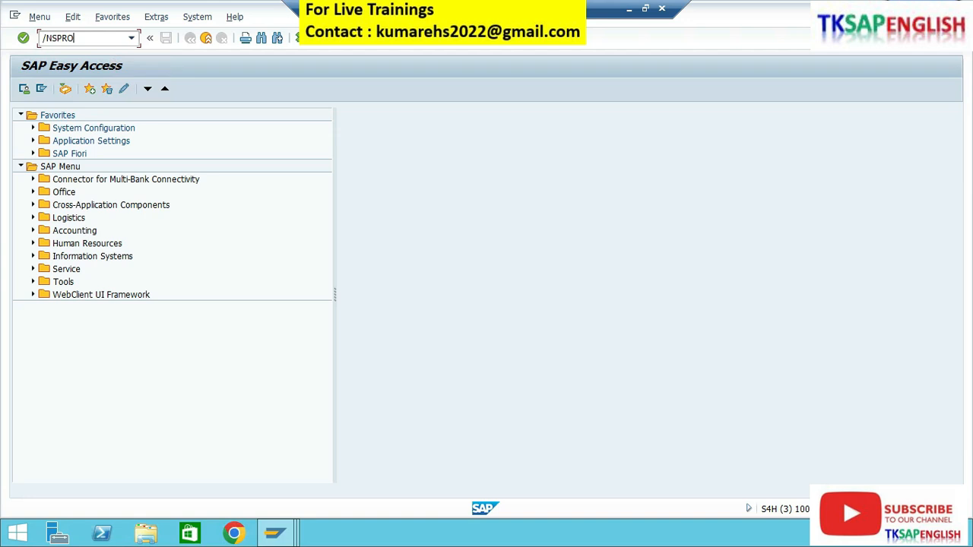
key("Return")
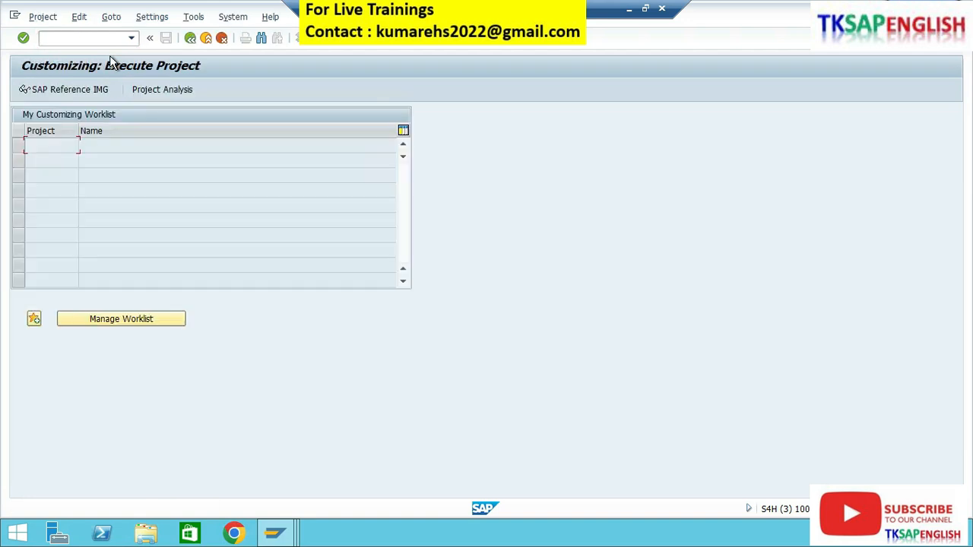
left_click(80, 89)
Open Assign Users to Tolerance Groups under General Ledger Accounting > Business Transactions > Open Item Clearing > Clearing Differences in Financial Accounting.
left_click(88, 244)
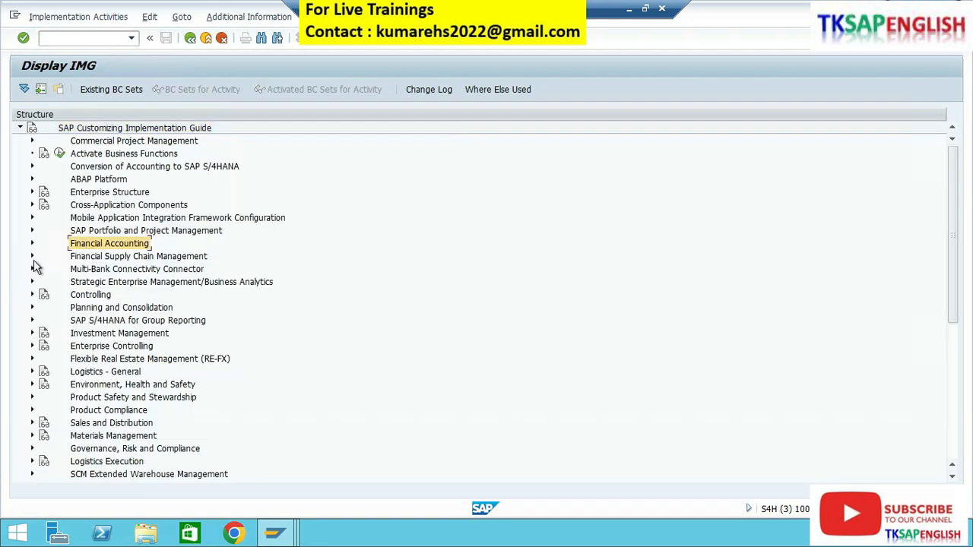
left_click(33, 243)
left_click(95, 270)
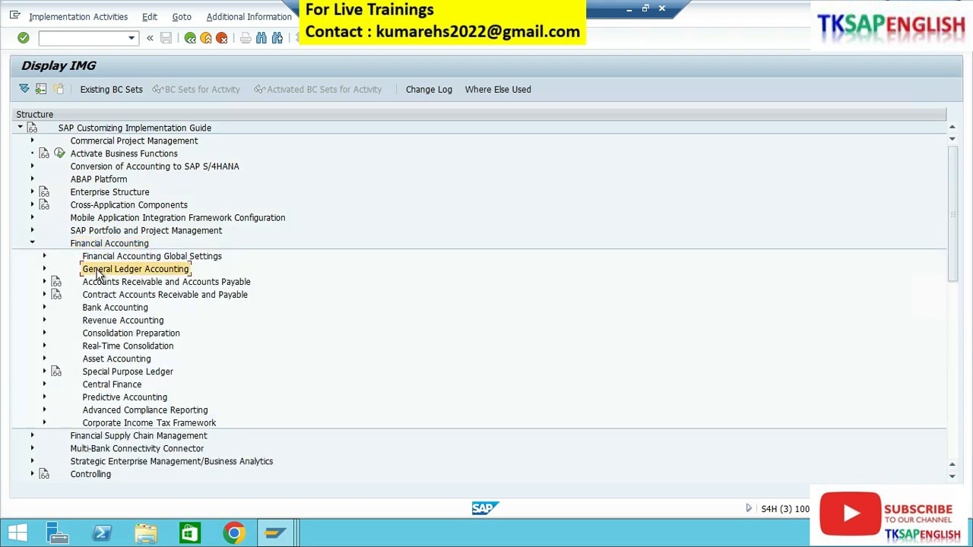
left_click(44, 269)
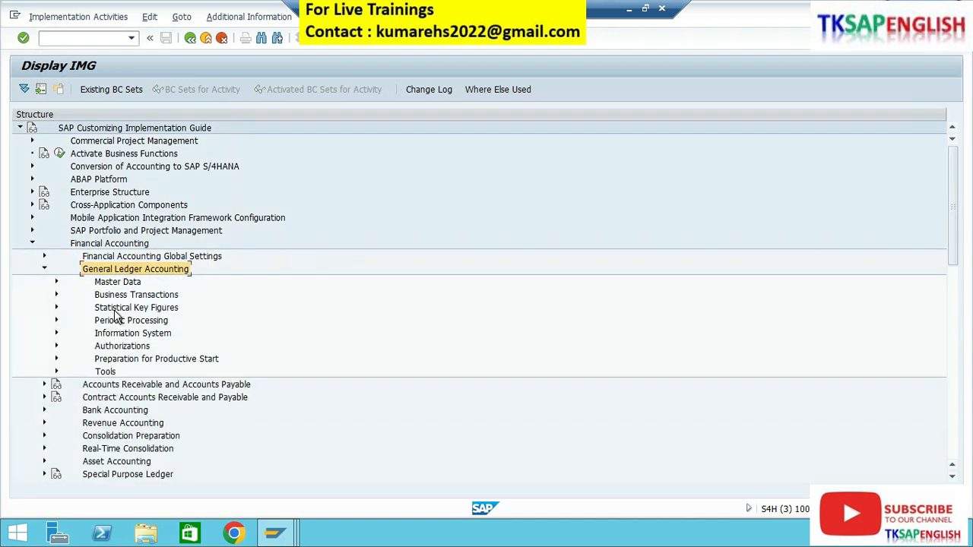
left_click(119, 297)
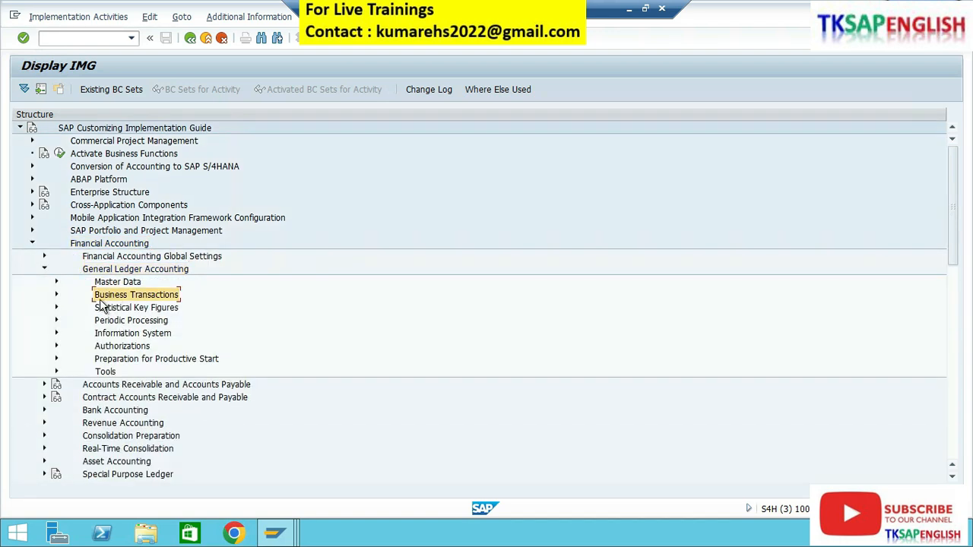
left_click(57, 295)
left_click(131, 372)
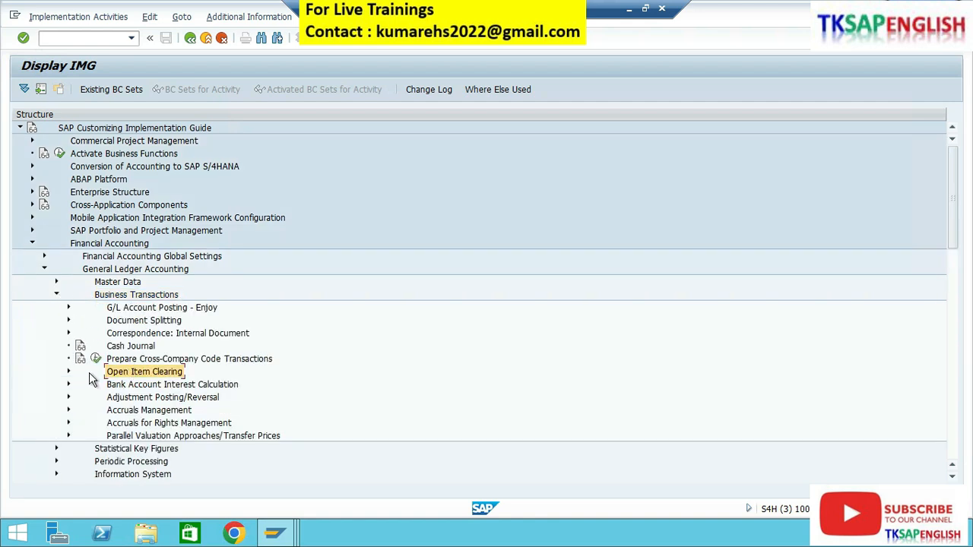
left_click(68, 371)
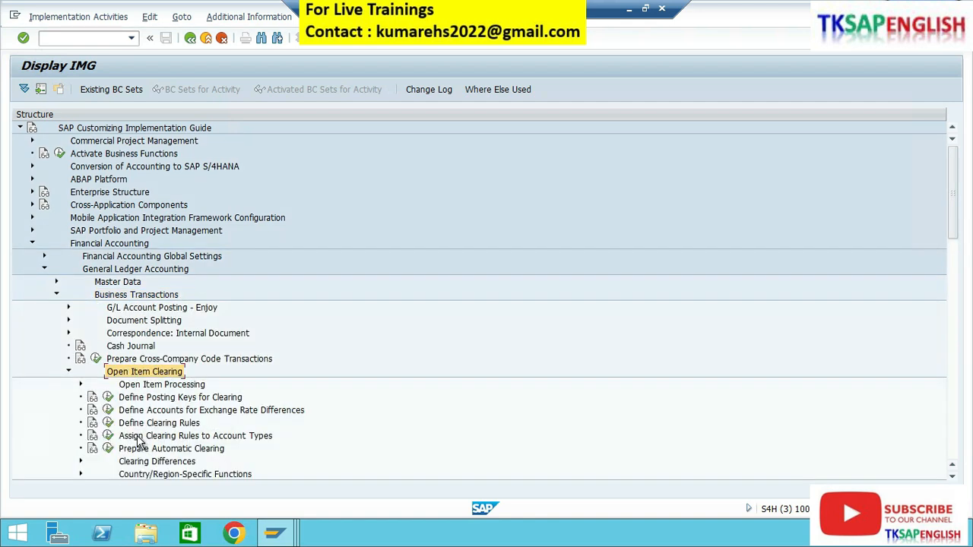
left_click(152, 462)
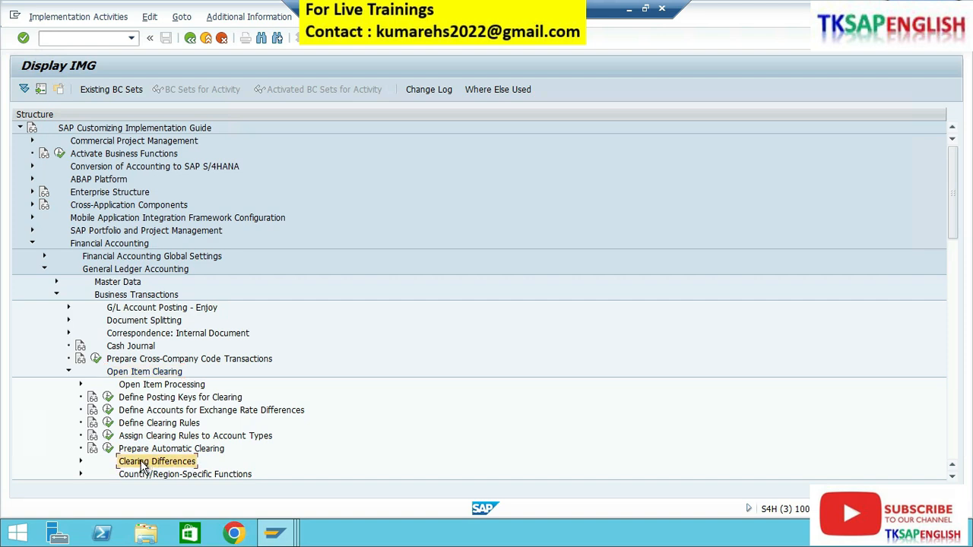
left_click(82, 462)
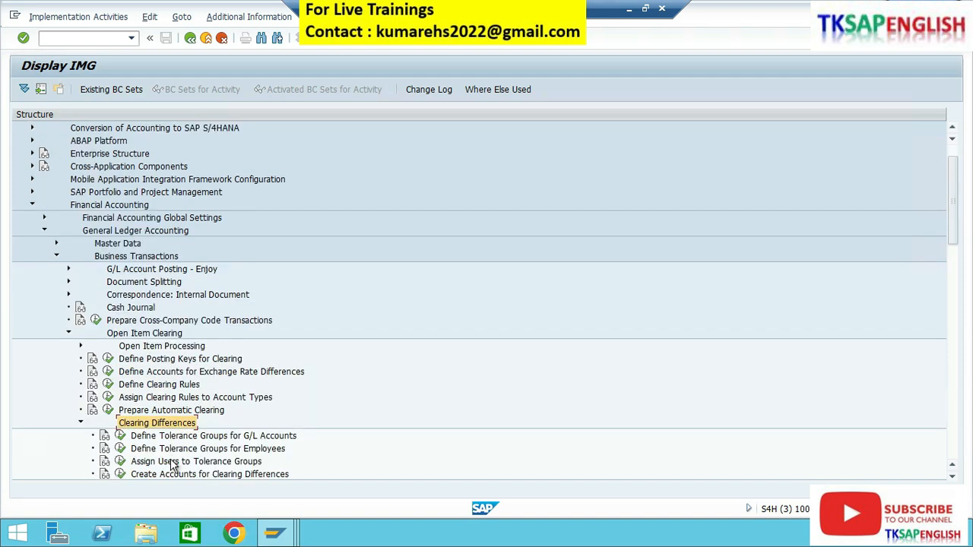
left_click(132, 464)
left_click(120, 461)
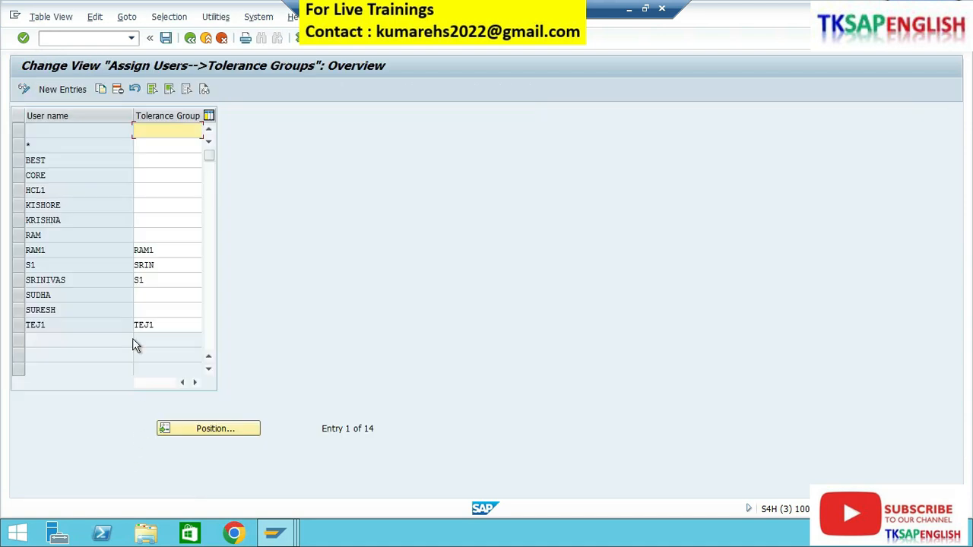
Assign tolerance group FI11 to user BEST and save it in the TULIP LIMITED customizing request.
left_click(149, 163)
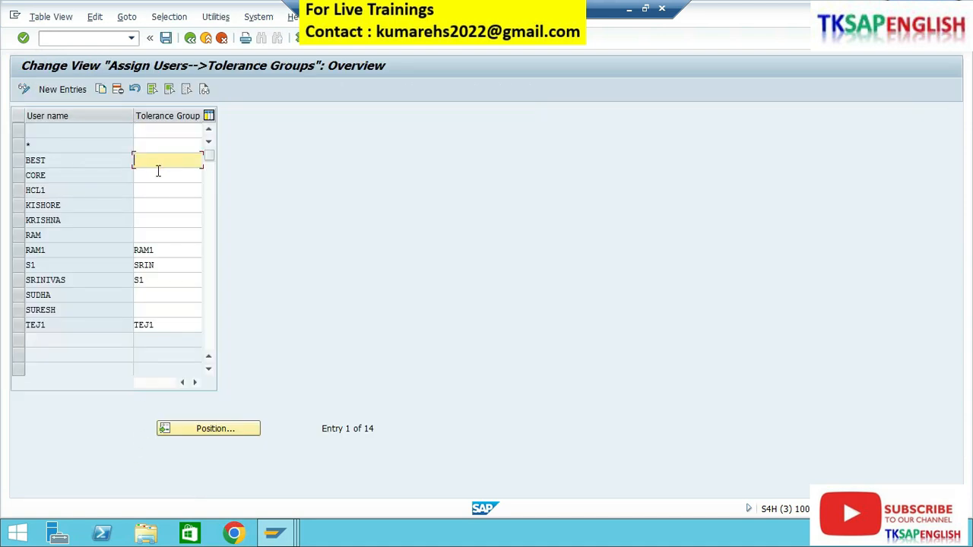
left_click(156, 165)
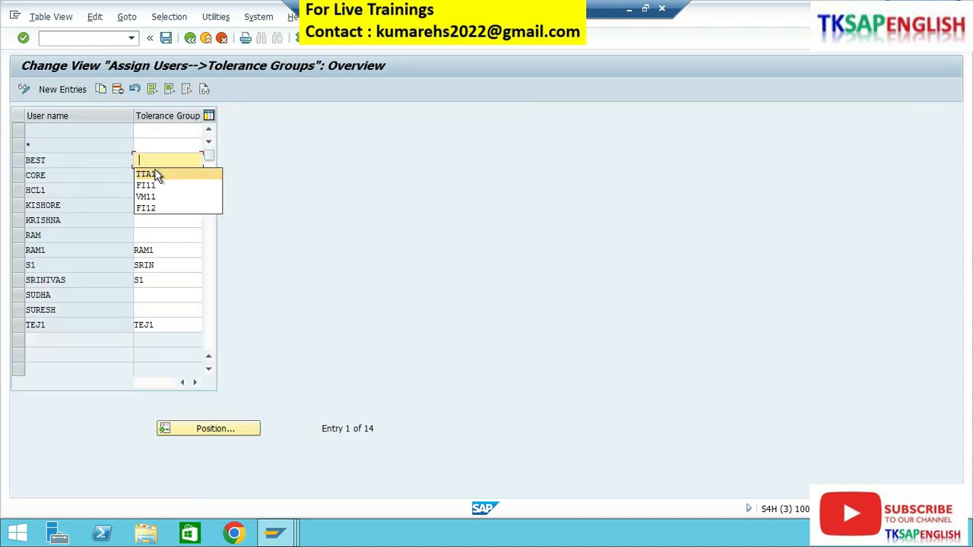
key("Return")
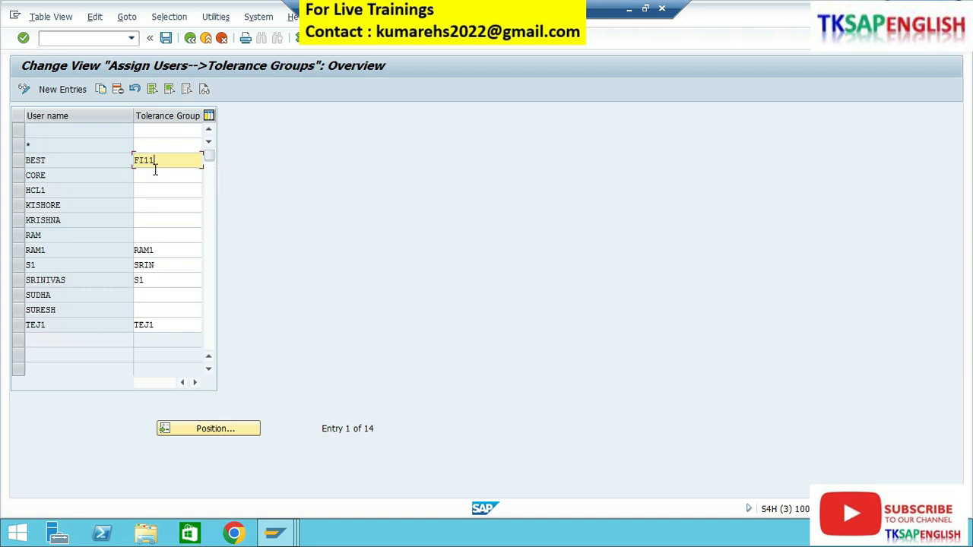
left_click(165, 38)
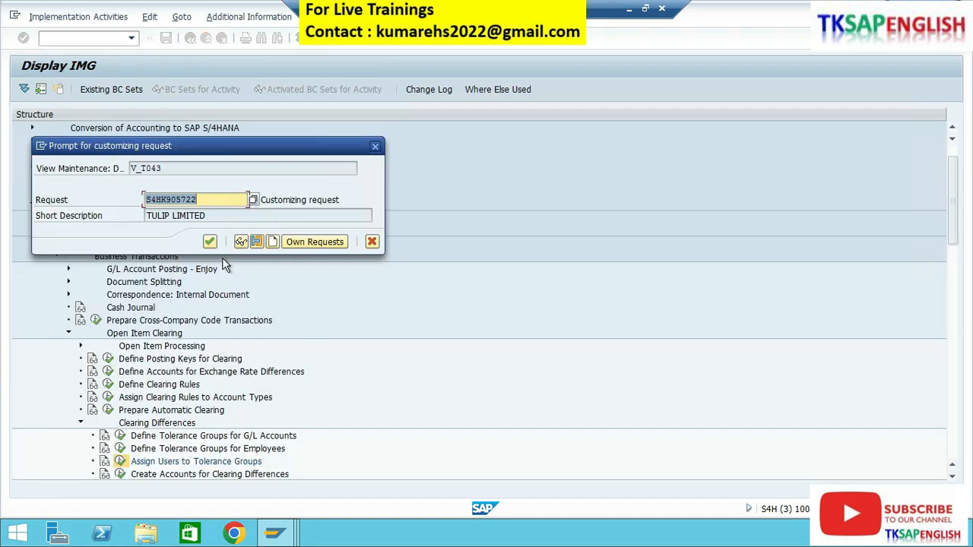
left_click(210, 242)
left_click(393, 315)
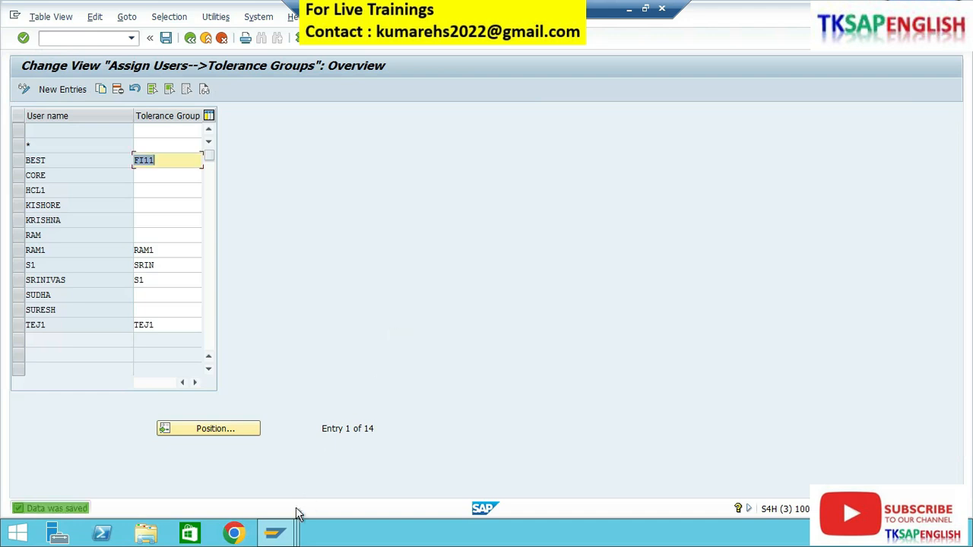
Switch back to the session with the F-90 vendor acquisition header data.
mouse_move(281, 534)
left_click(358, 466)
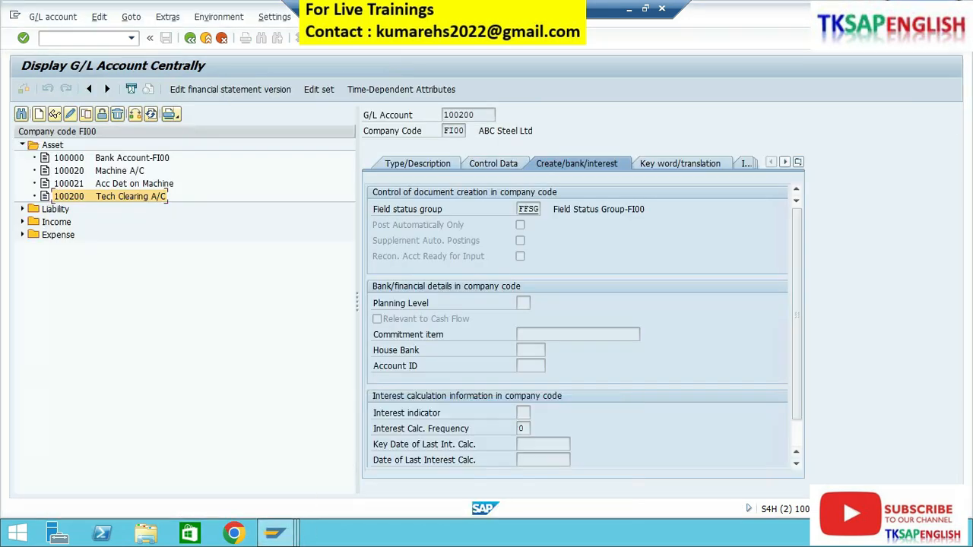
left_click(248, 465)
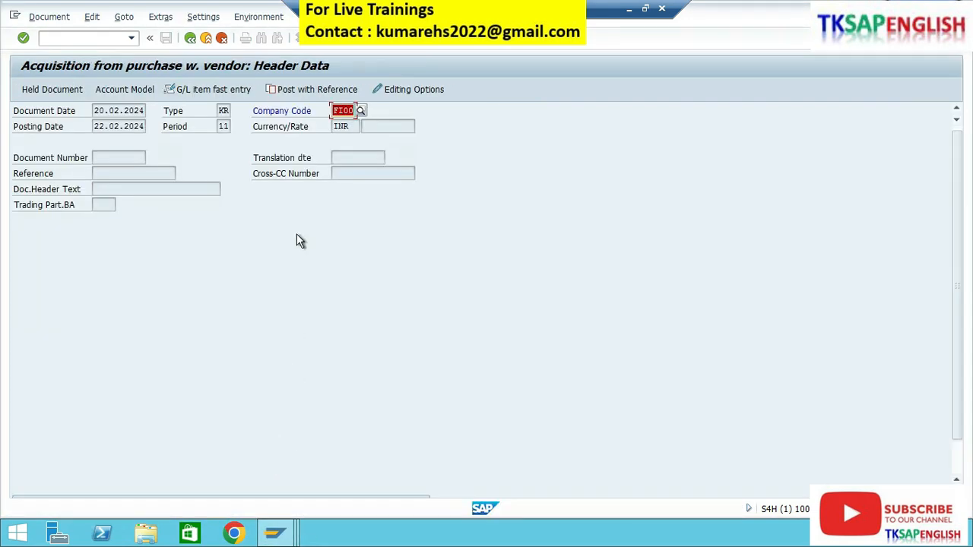
Try to proceed from the acquisition header data to the vendor invoice item.
key("Return")
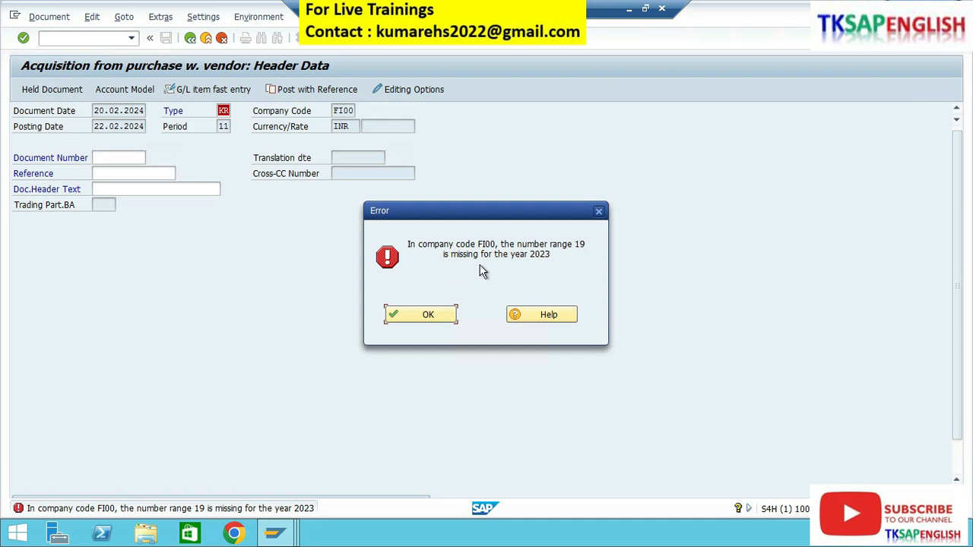
left_click(430, 314)
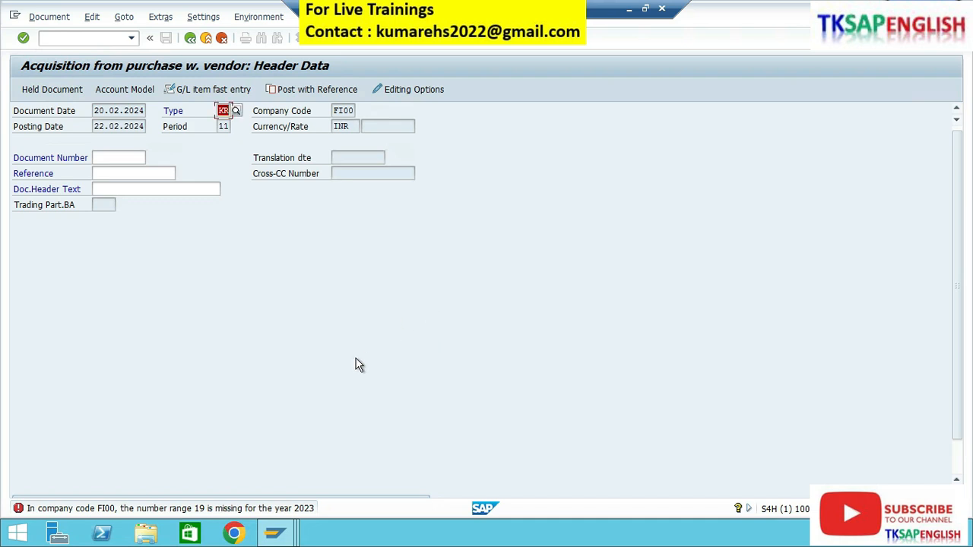
In the G/L account session, start FBN1 and open the accounting document number intervals of company code FI00 for changing.
mouse_move(279, 538)
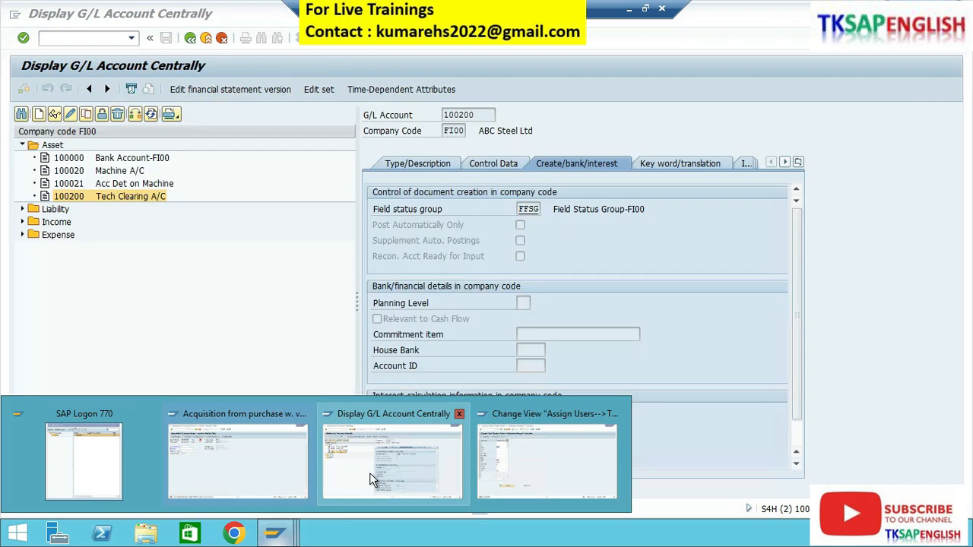
left_click(369, 473)
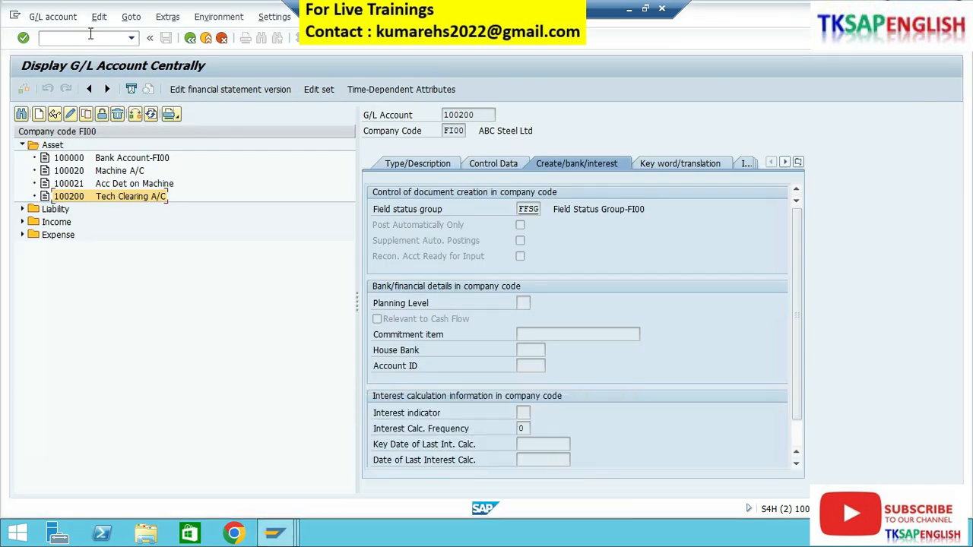
type("/NFBN1")
key("Return")
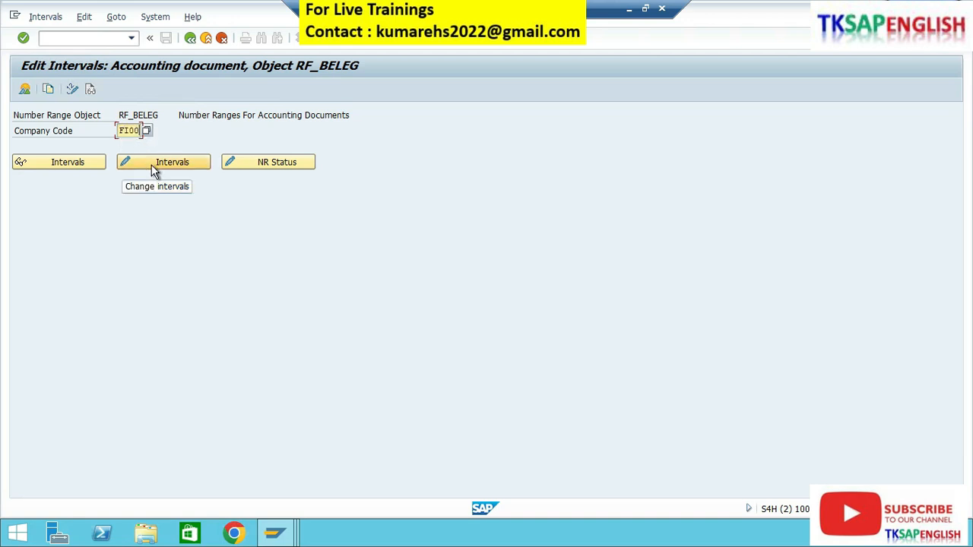
left_click(152, 169)
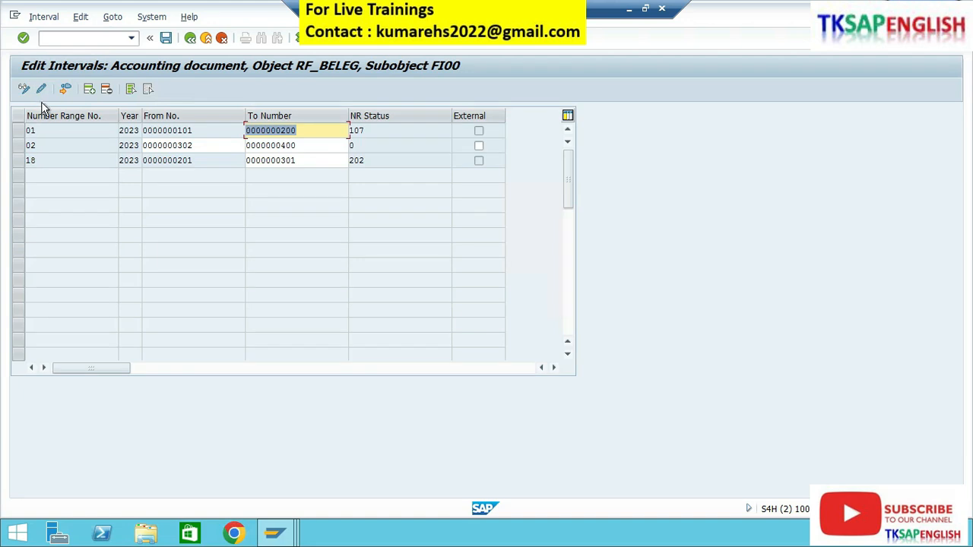
Add number range interval 19 for year 2023, from number 401 to number 500.
left_click(89, 91)
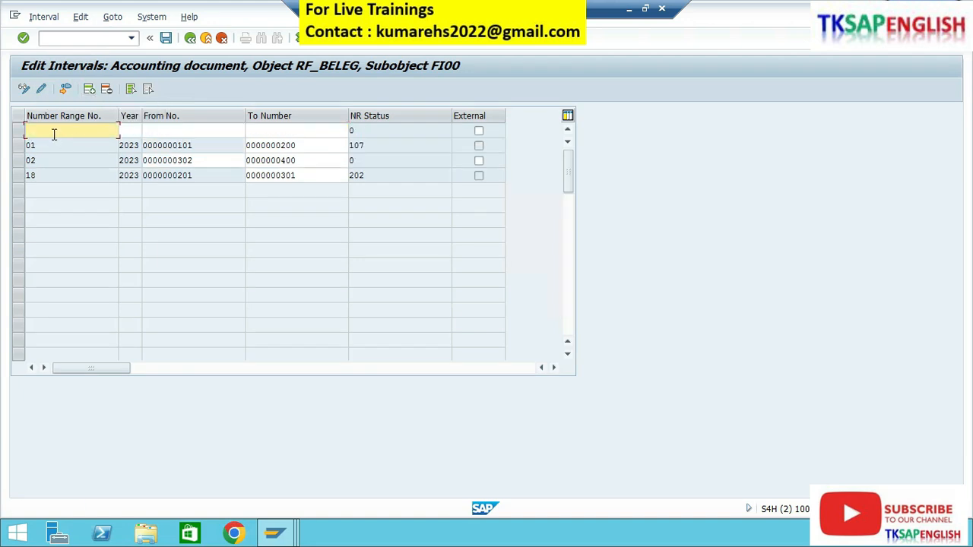
type("19")
key("Tab")
type("2")
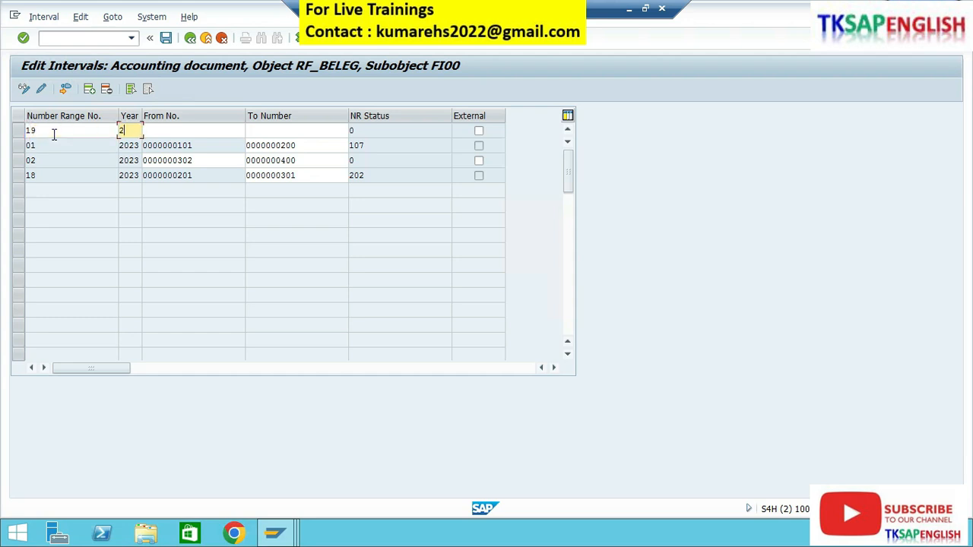
type("023")
key("Tab")
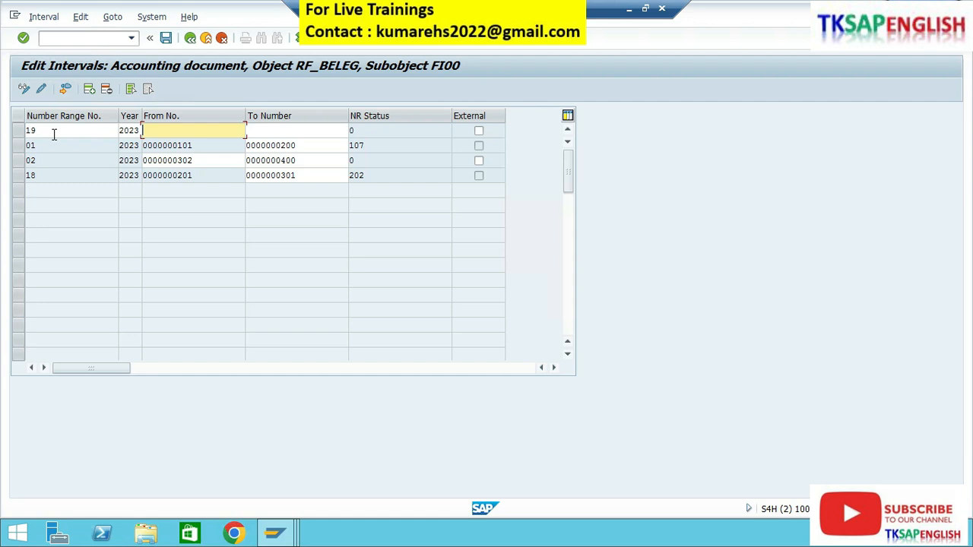
left_click(305, 162)
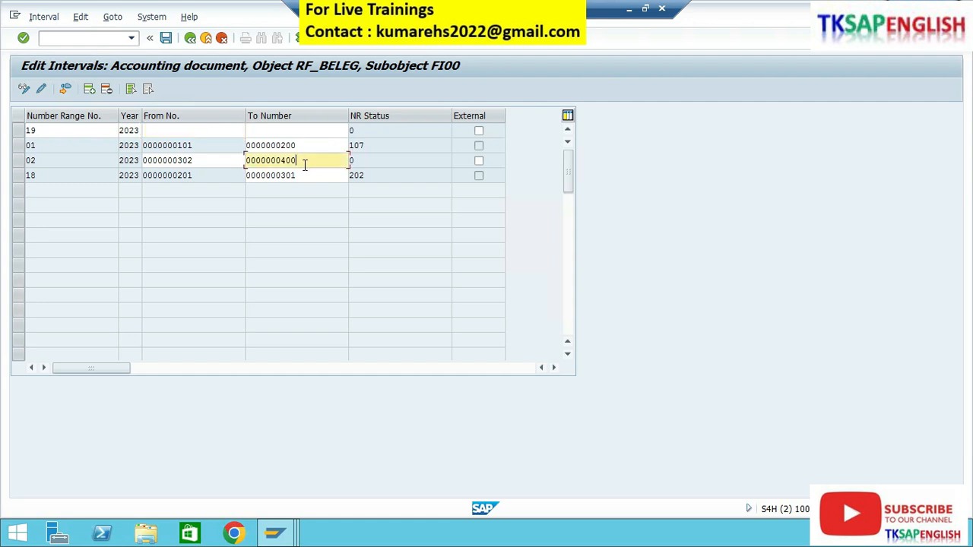
left_click(225, 131)
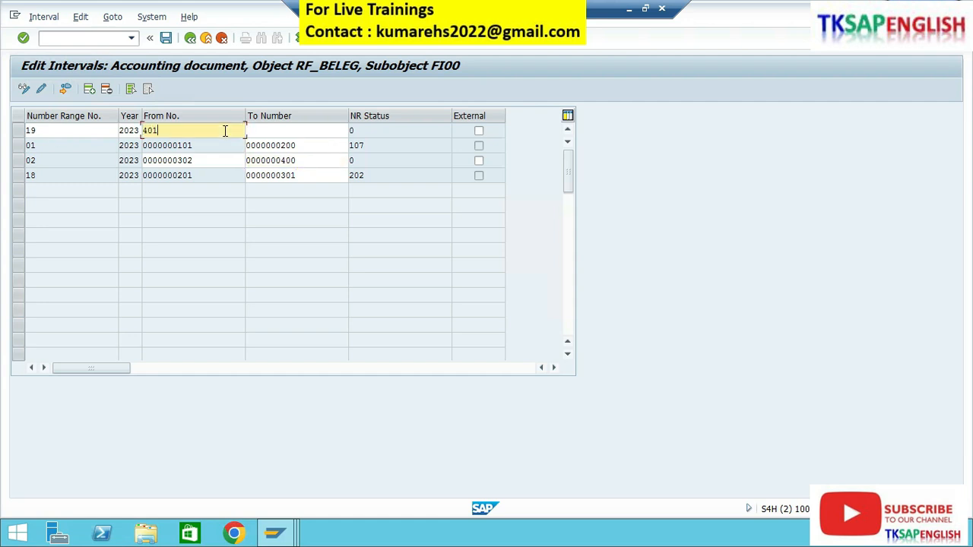
key("Tab")
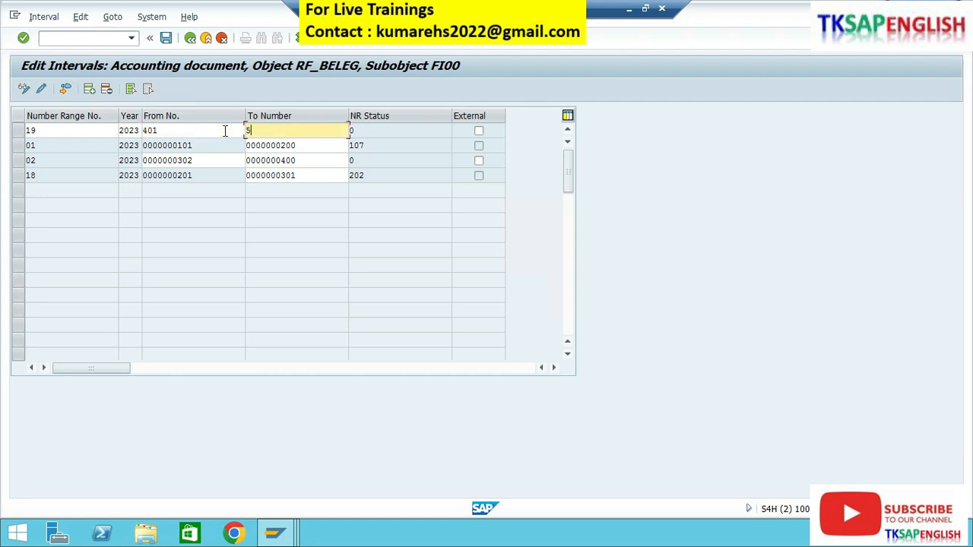
key("Return")
Save the FI00 number range intervals and accept the interval transport notice.
key("ctrl+s")
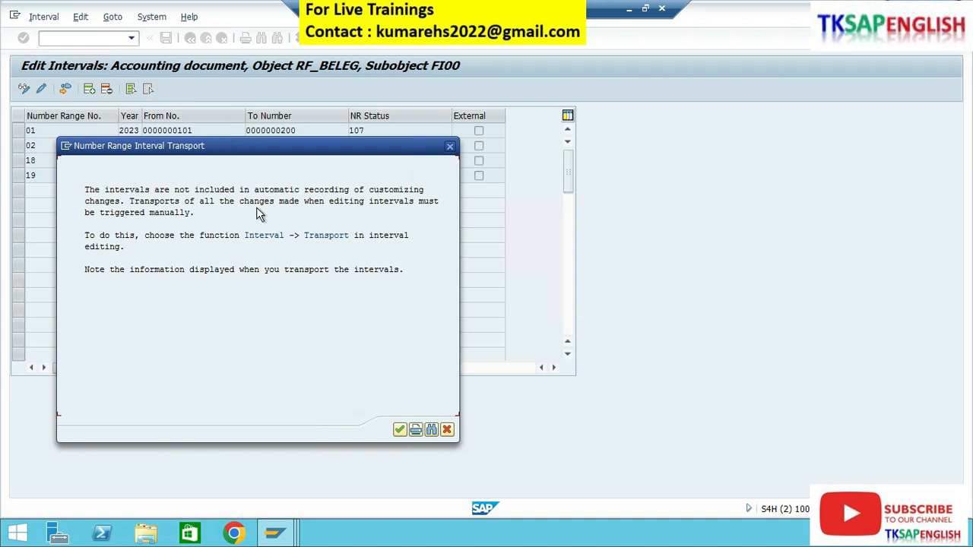
left_click(399, 431)
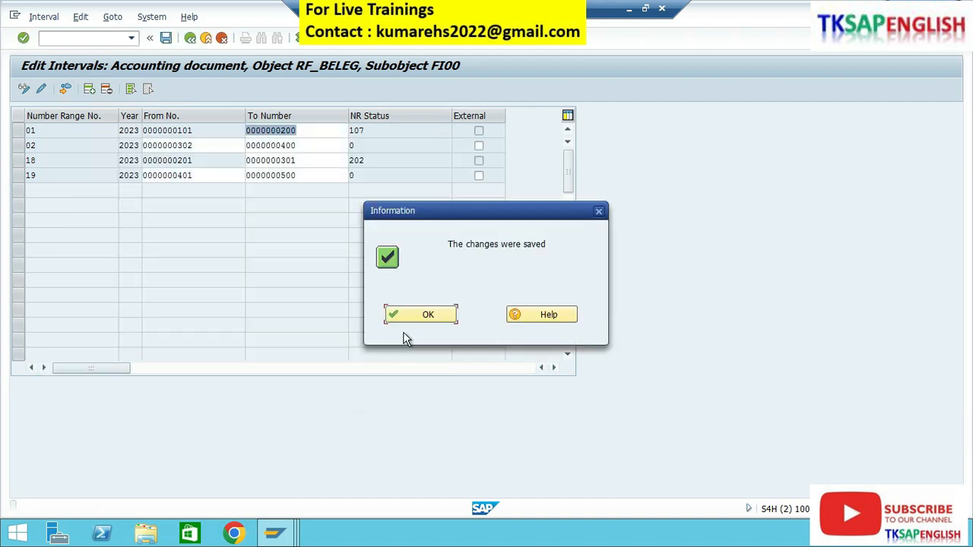
left_click(397, 311)
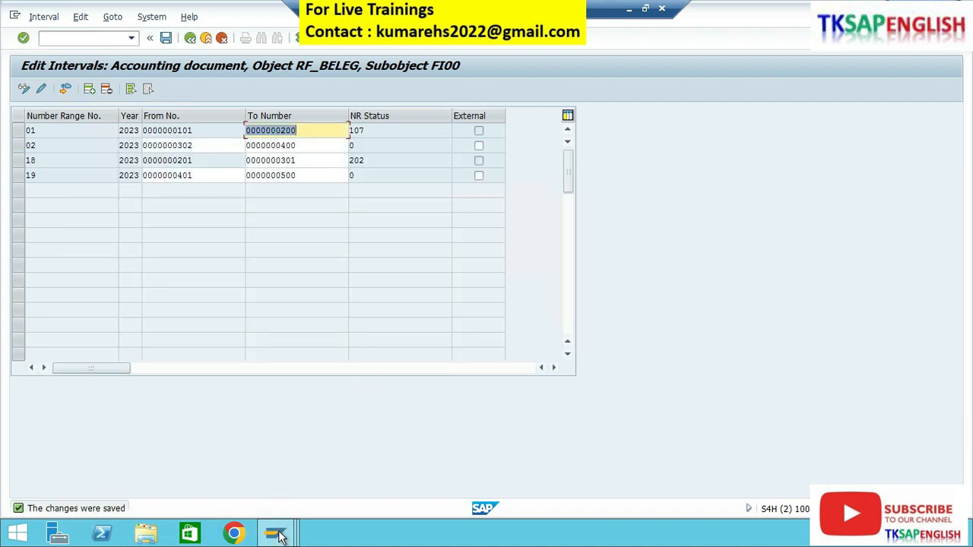
Switch back to the F-90 session and proceed from the header data to the vendor invoice item.
mouse_move(277, 532)
left_click(256, 442)
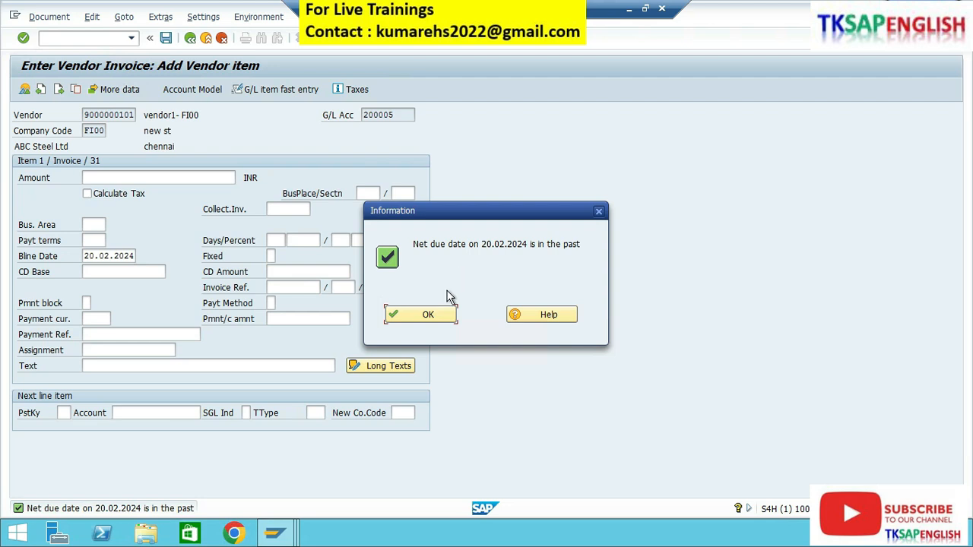
left_click(429, 314)
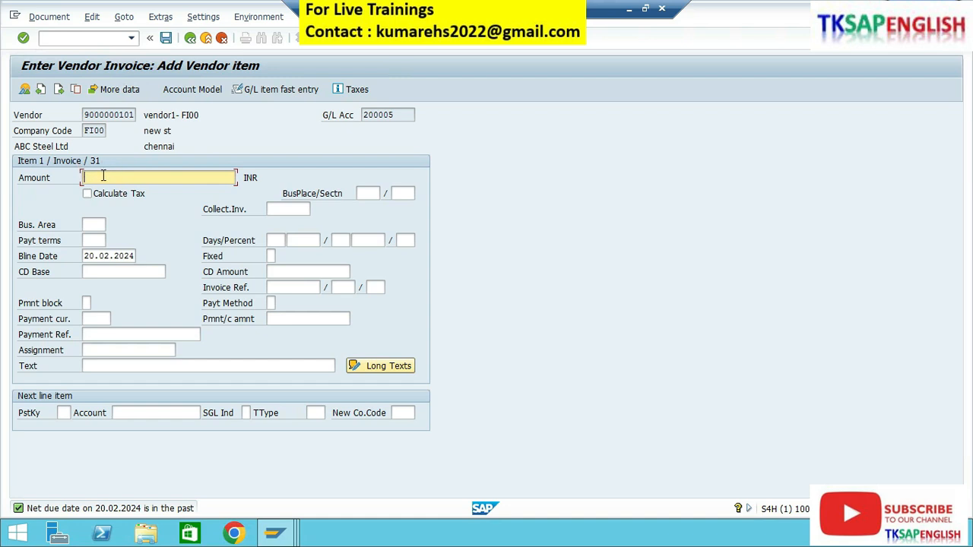
Enter the vendor item text ASSET PURCHASE and an amount of 10000 INR.
type("2000")
left_click(119, 366)
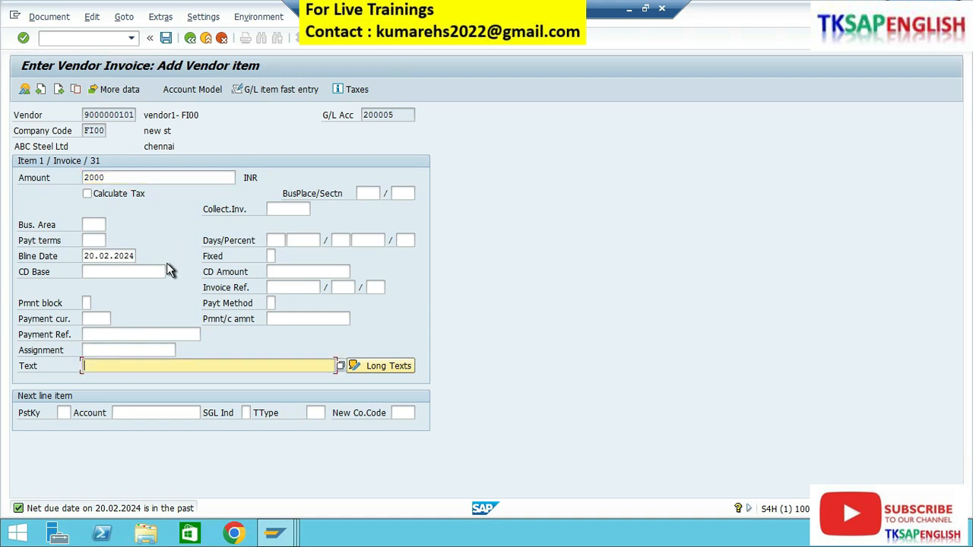
type("ASSET PURCHASE")
left_click(124, 178)
type("10000")
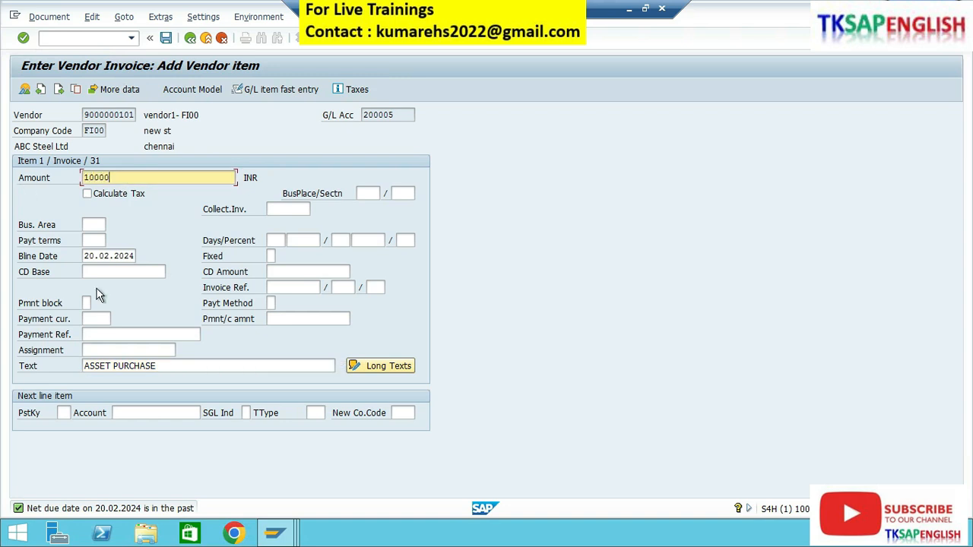
Choose posting key 70, Debit asset, for the next line item.
left_click(63, 412)
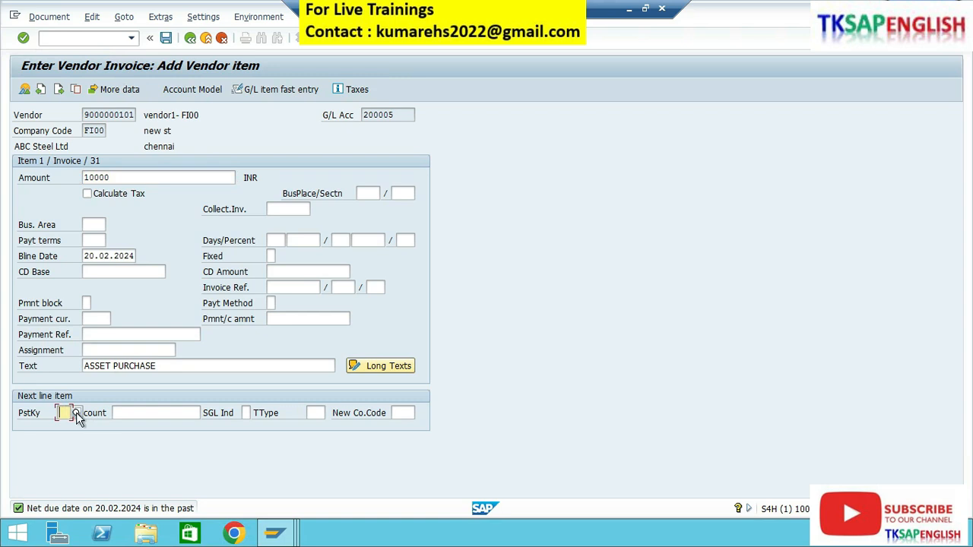
left_click(76, 412)
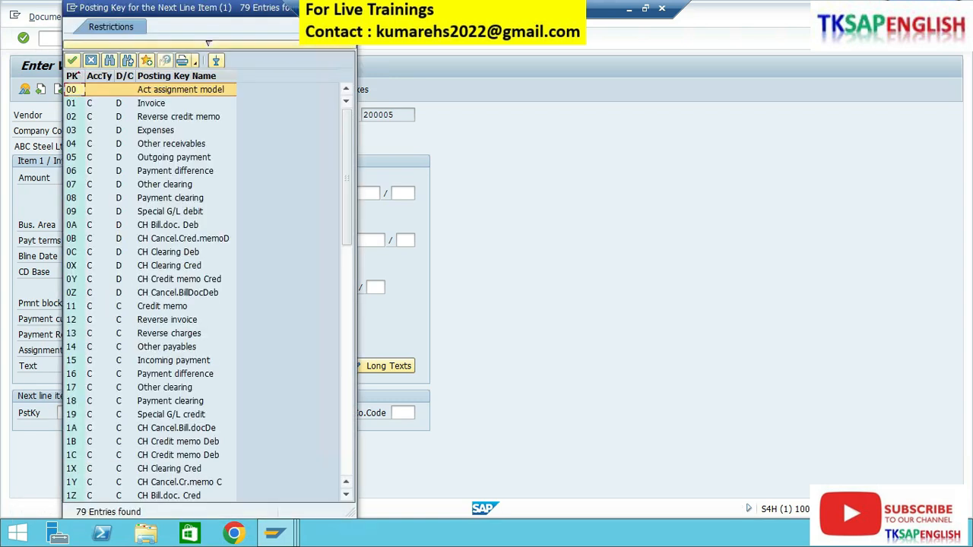
scroll(36, 65, "down", 10)
scroll(37, 64, "down", 1)
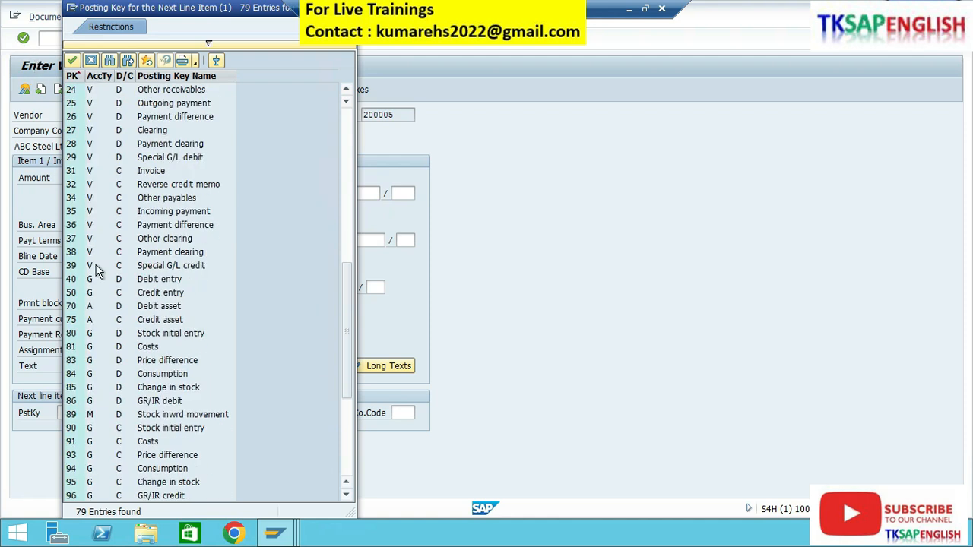
left_click(166, 309)
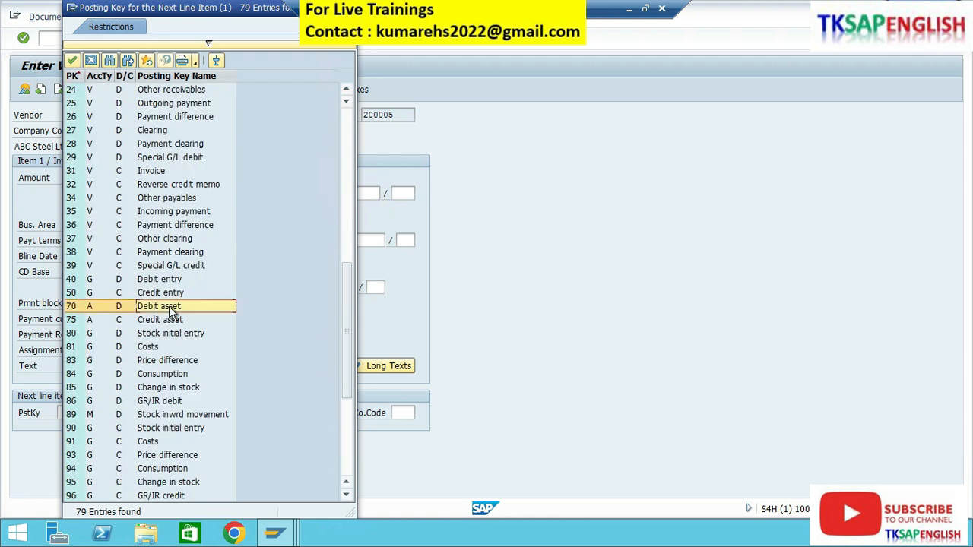
double_click(171, 310)
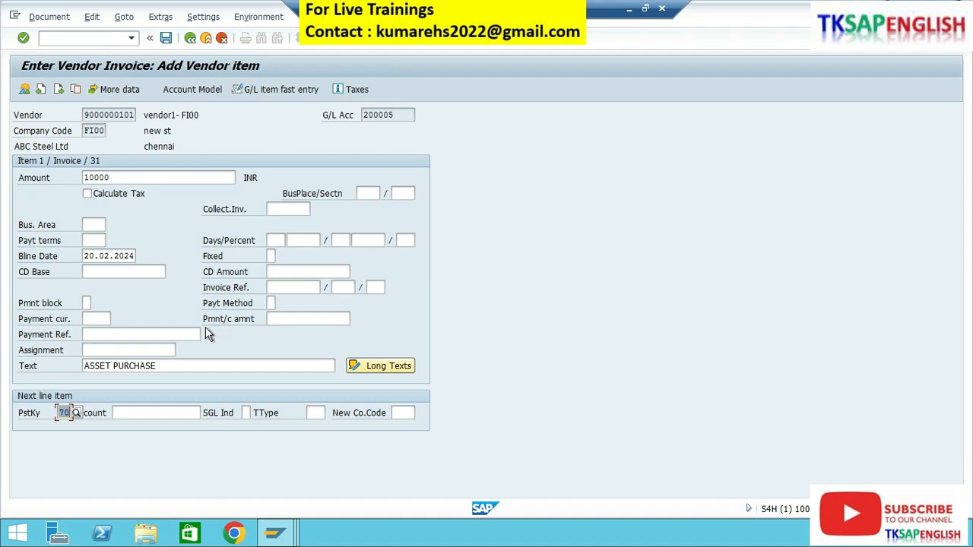
Look up the assets of company code FI00 and choose MOTOR ASSEMBLY MACHINE (1-0) as the next line item's account.
key("Tab")
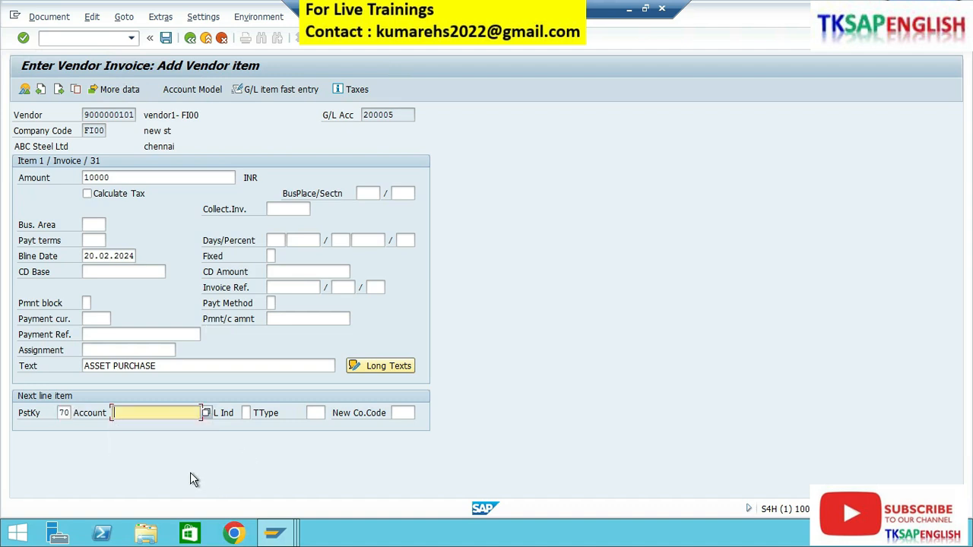
left_click(206, 413)
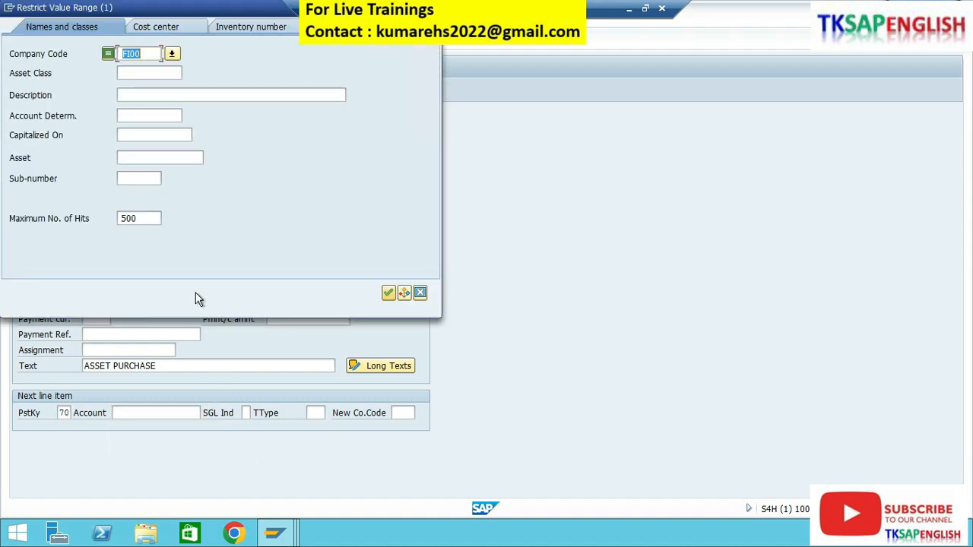
left_click(387, 294)
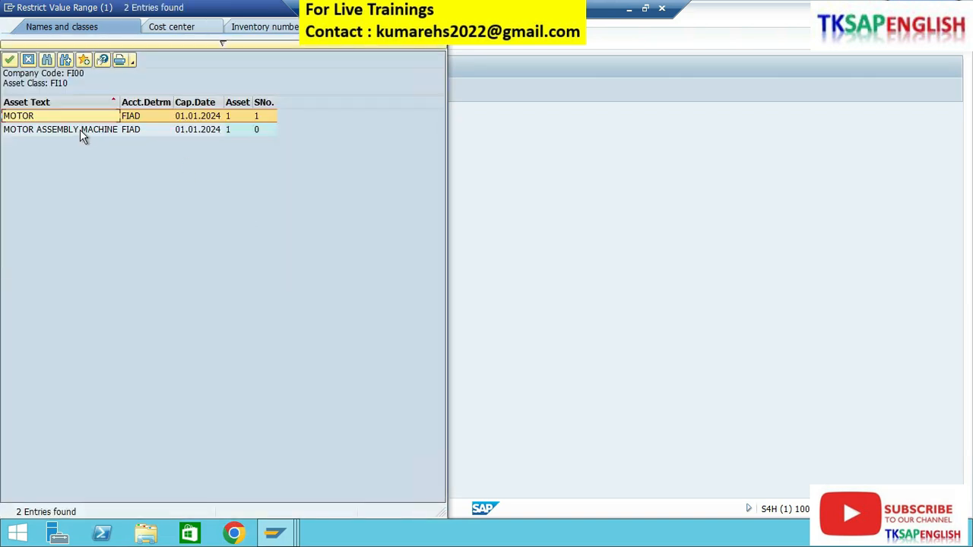
double_click(80, 130)
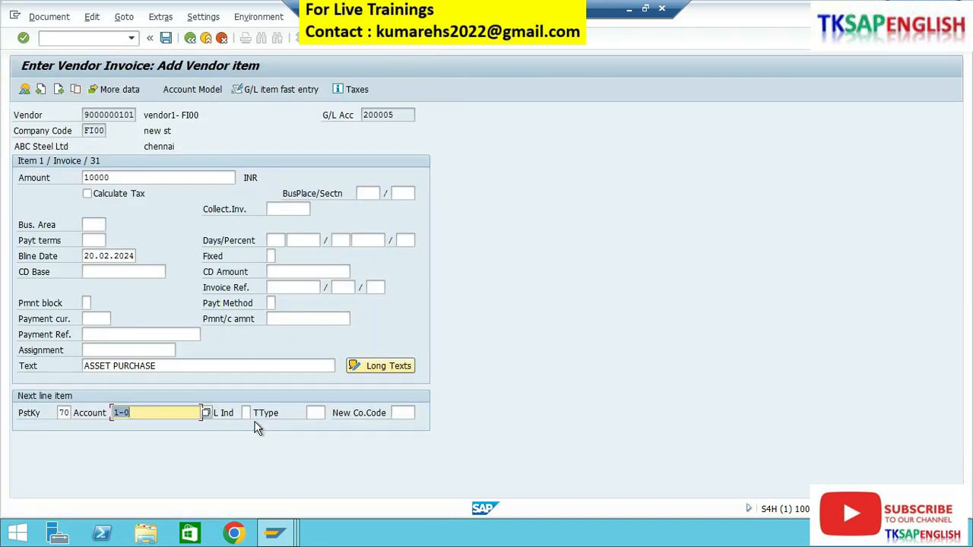
Set the next line item's transaction type to 100, External asset acquisition.
left_click(315, 412)
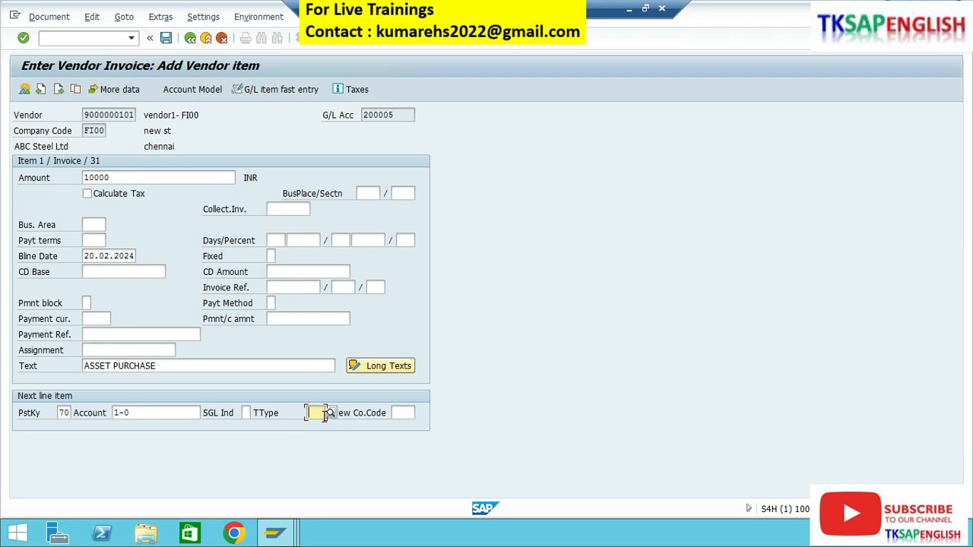
left_click(330, 414)
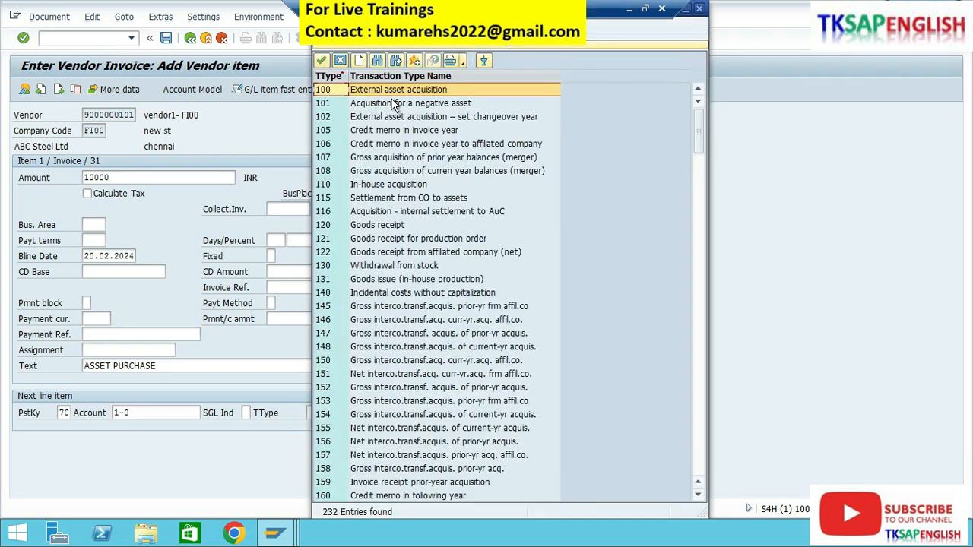
double_click(430, 93)
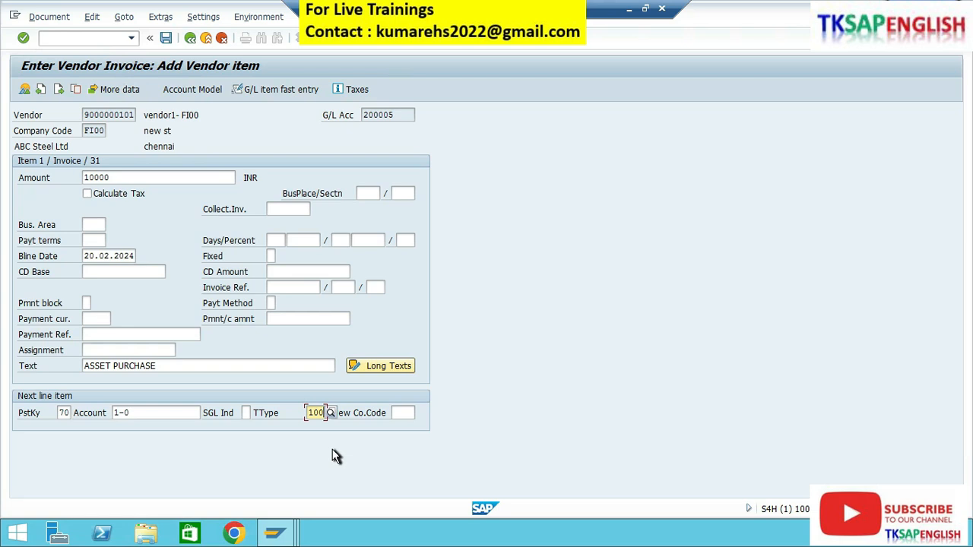
Try to proceed from the vendor item to the asset line item.
key("Return")
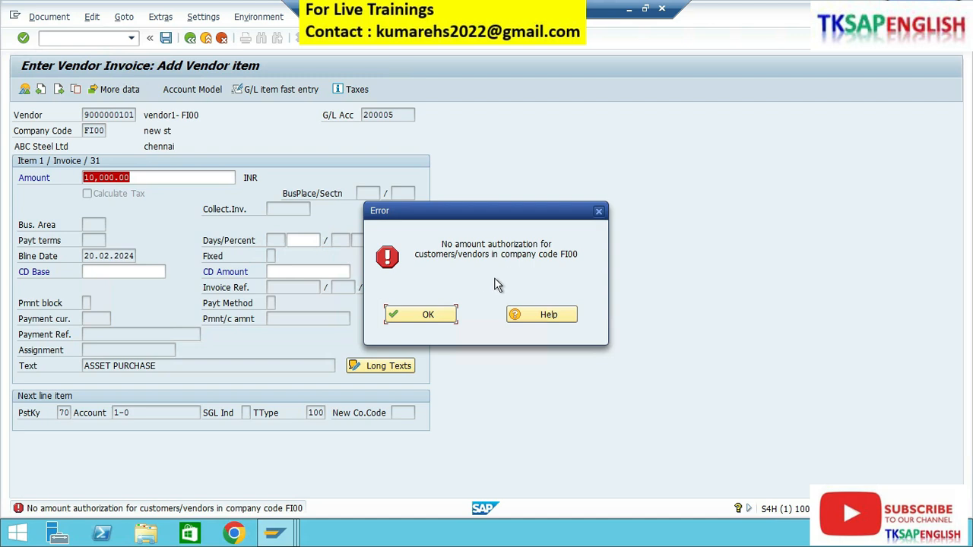
left_click(417, 318)
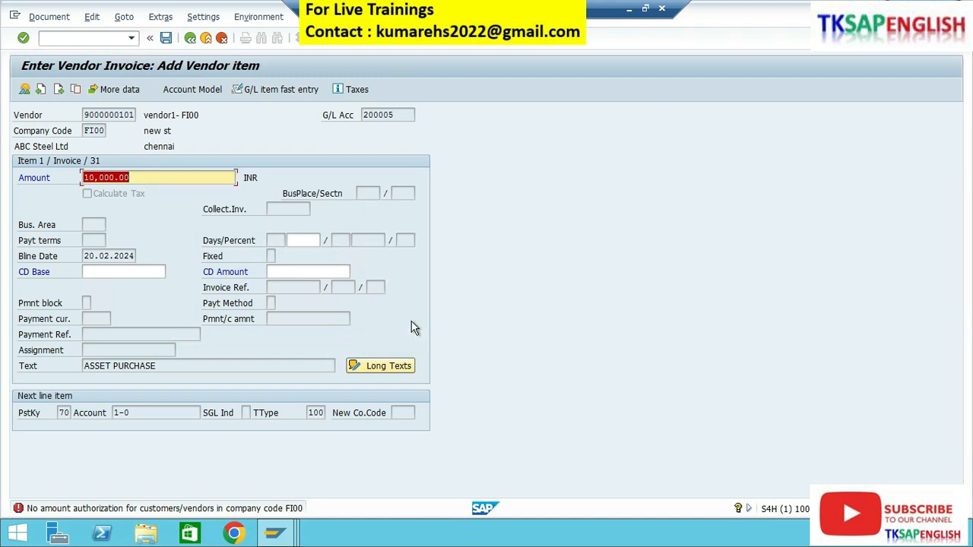
Abandon the rejected vendor entry, restart transaction F-90 and set the document date to 20.02.2024.
left_click(144, 178)
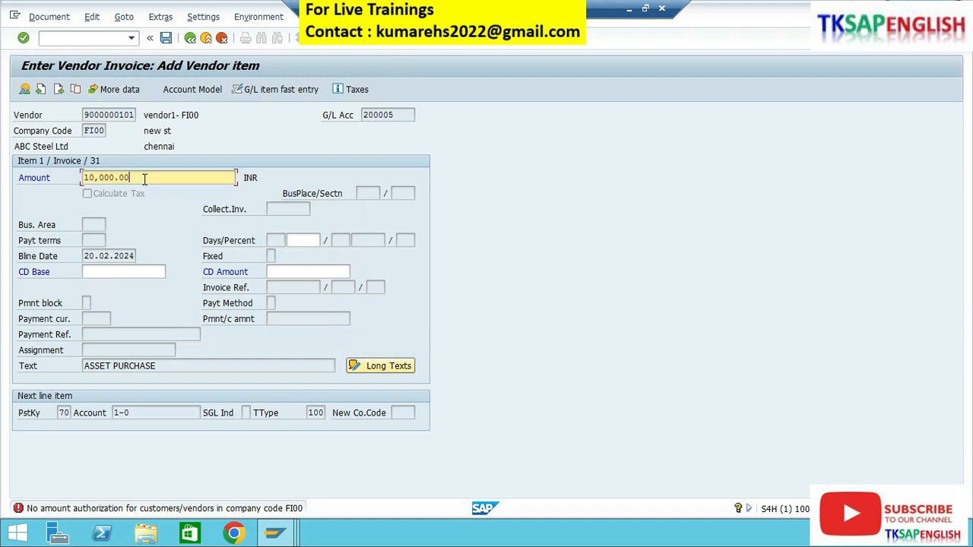
left_click(133, 39)
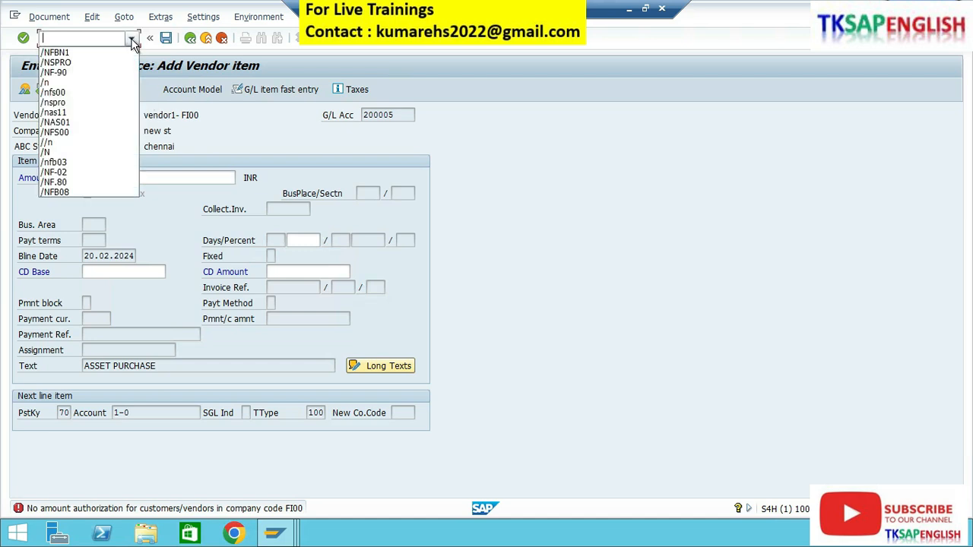
left_click(67, 71)
left_click(90, 38)
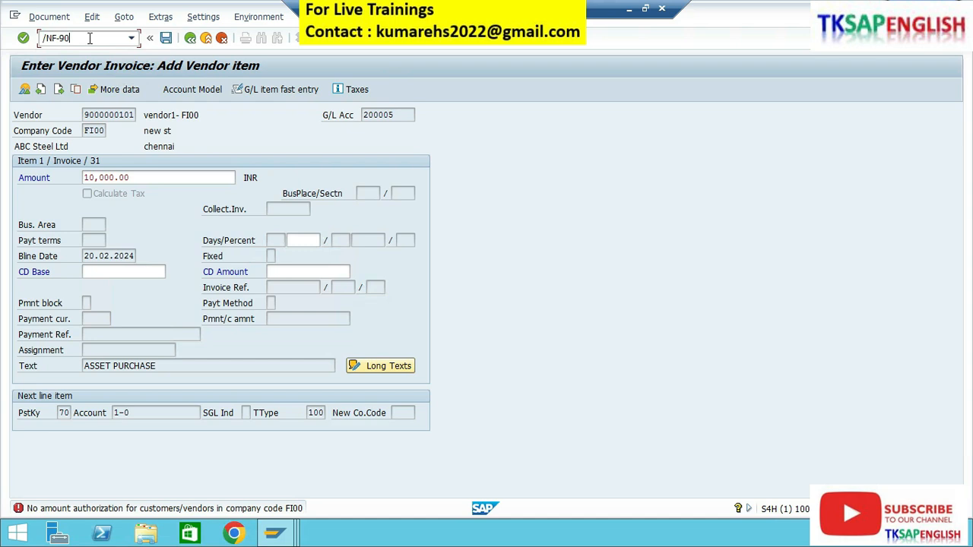
key("Return")
key("Down")
key("Down")
key("Return")
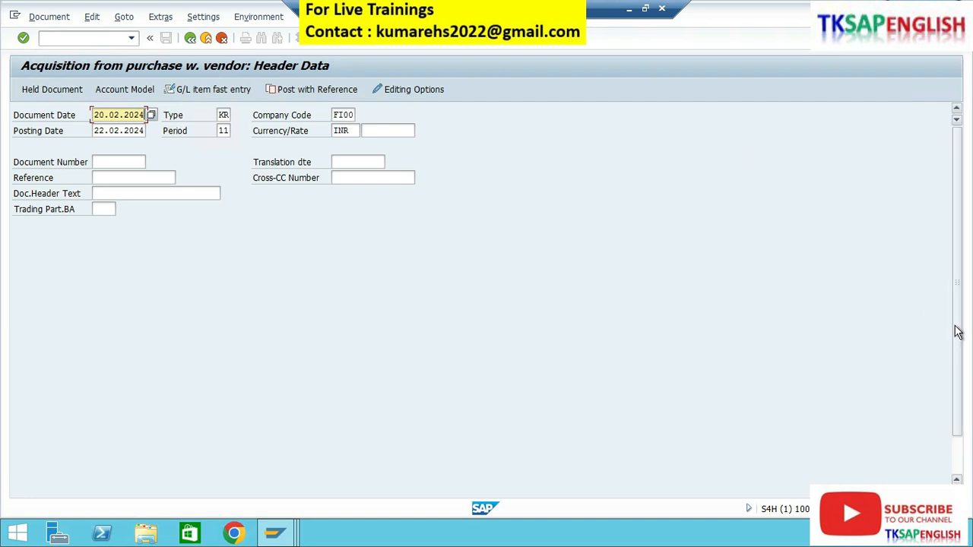
Choose vendor1- FI00 as the first line item's account with posting key 31 and proceed to the vendor item.
scroll(962, 424, "down", 1)
left_click(170, 478)
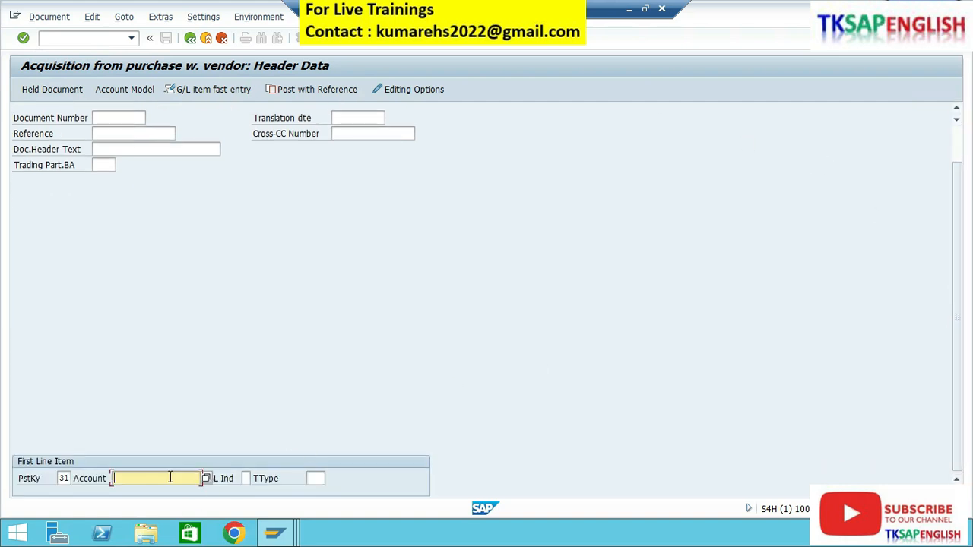
key("Down")
key("Down")
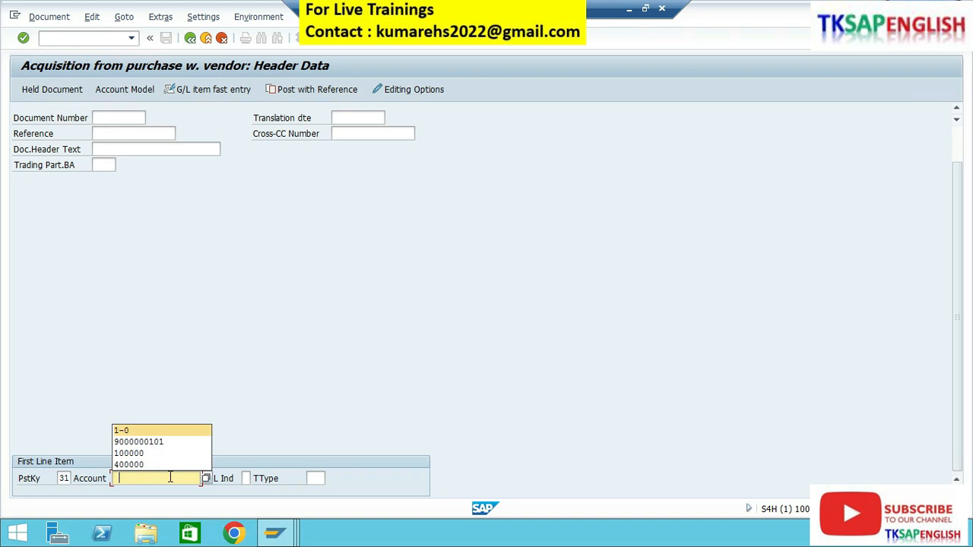
key("Return")
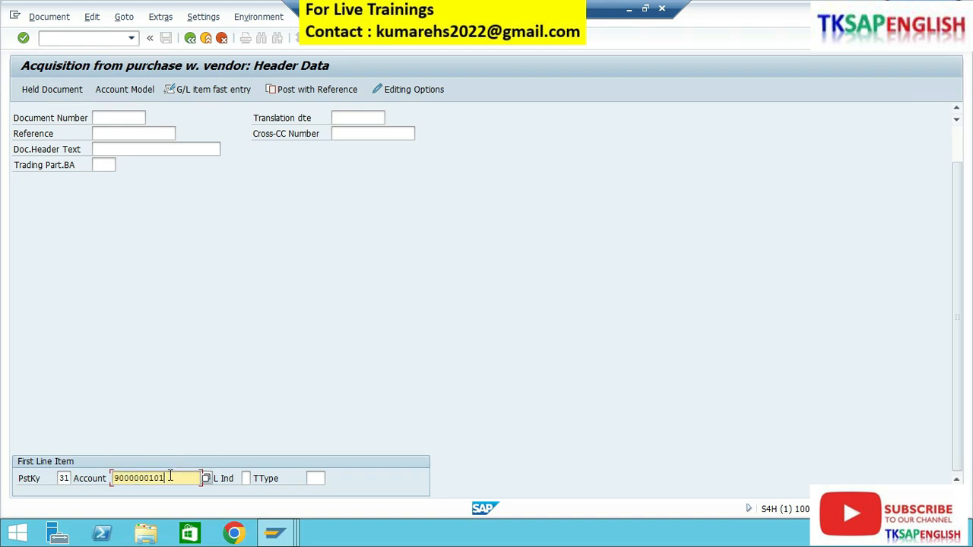
key("Return")
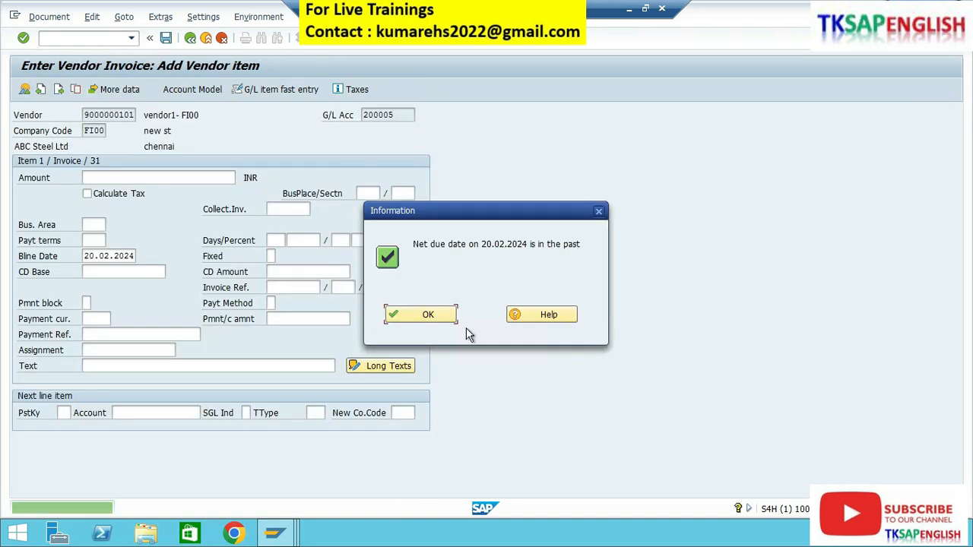
left_click(445, 315)
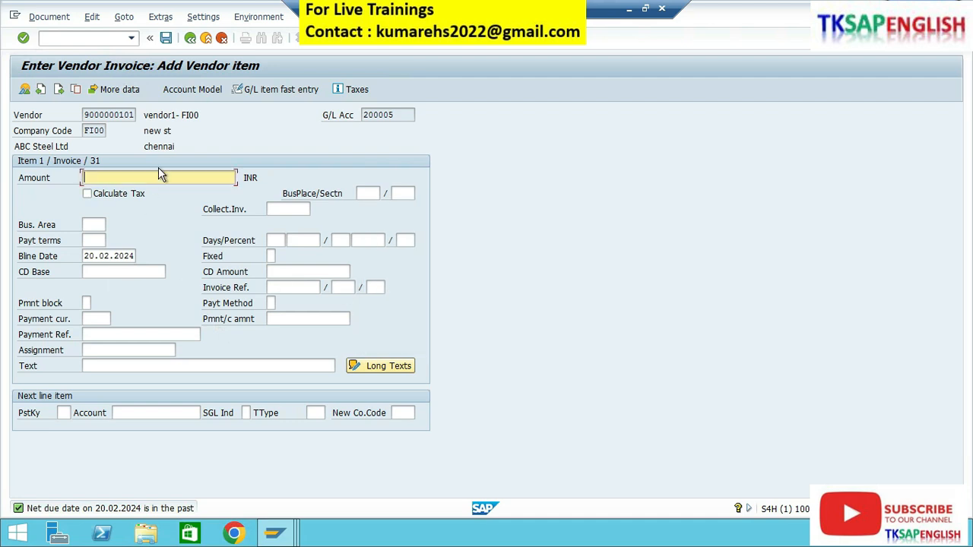
Enter an amount of 10000 INR and the text Asset Purchase for the vendor item.
type("10000")
left_click(112, 365)
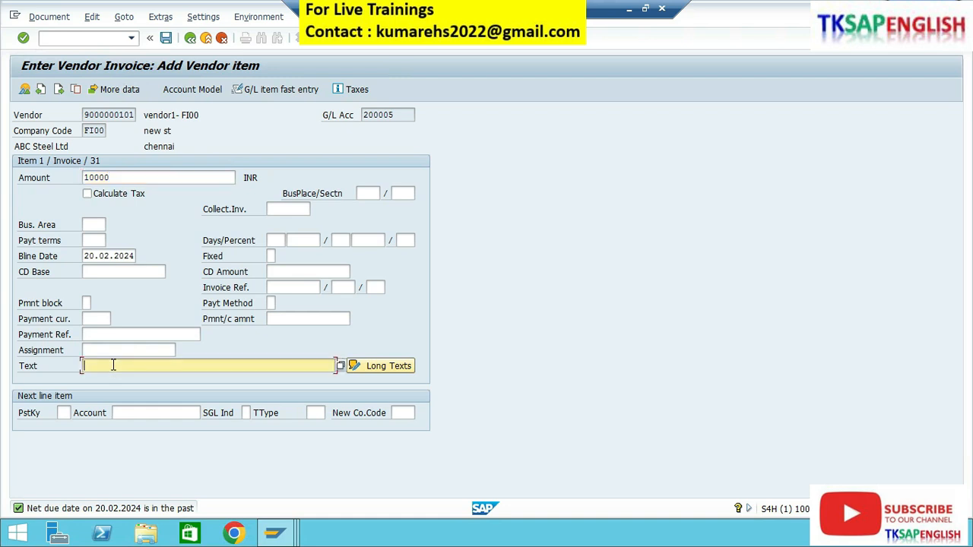
key("Down")
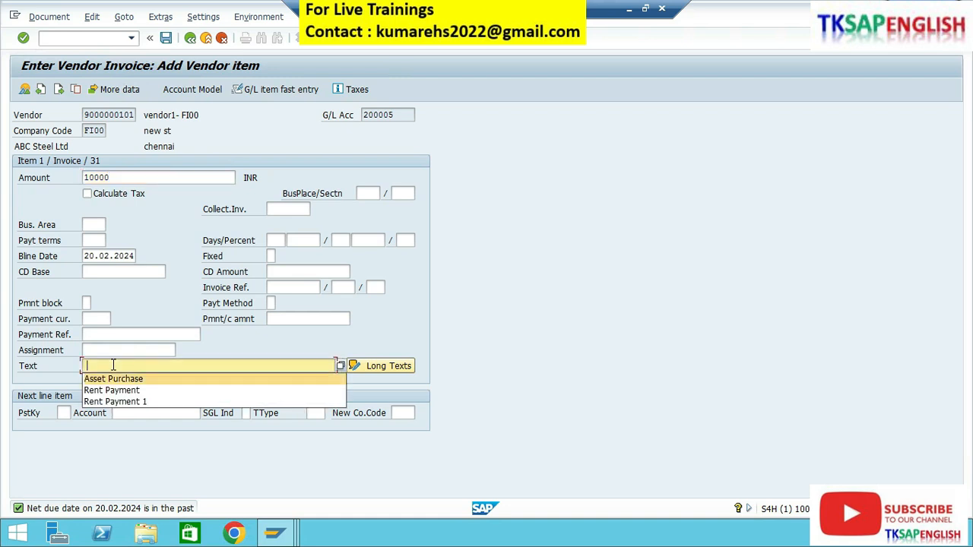
key("Return")
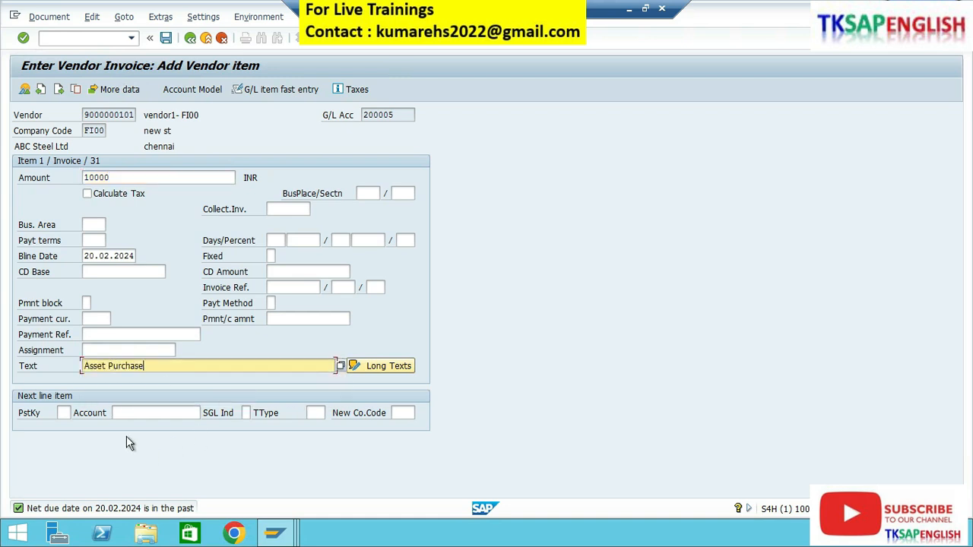
Look up the posting keys and choose 70, Debit asset, for the next line item.
left_click(70, 413)
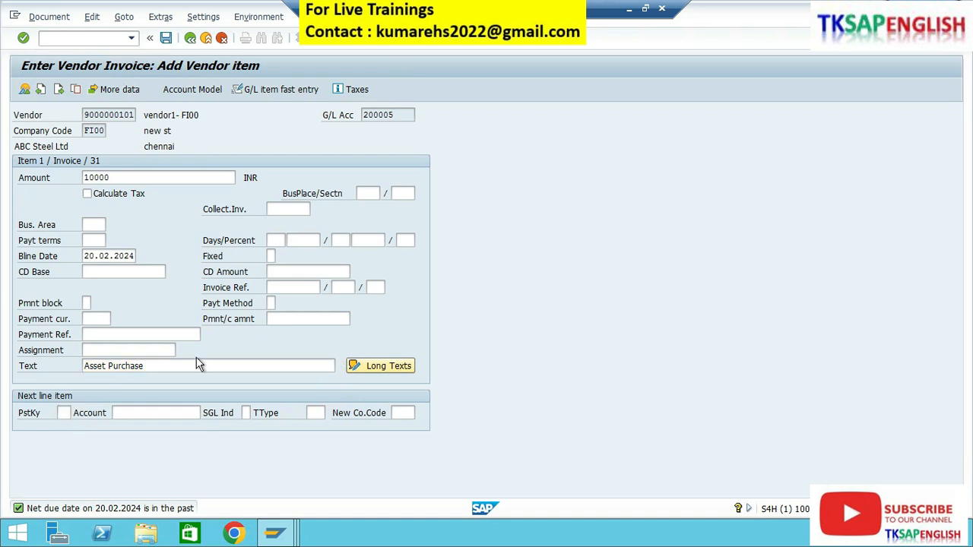
left_click(77, 412)
scroll(223, 355, "down", 9)
scroll(217, 358, "down", 3)
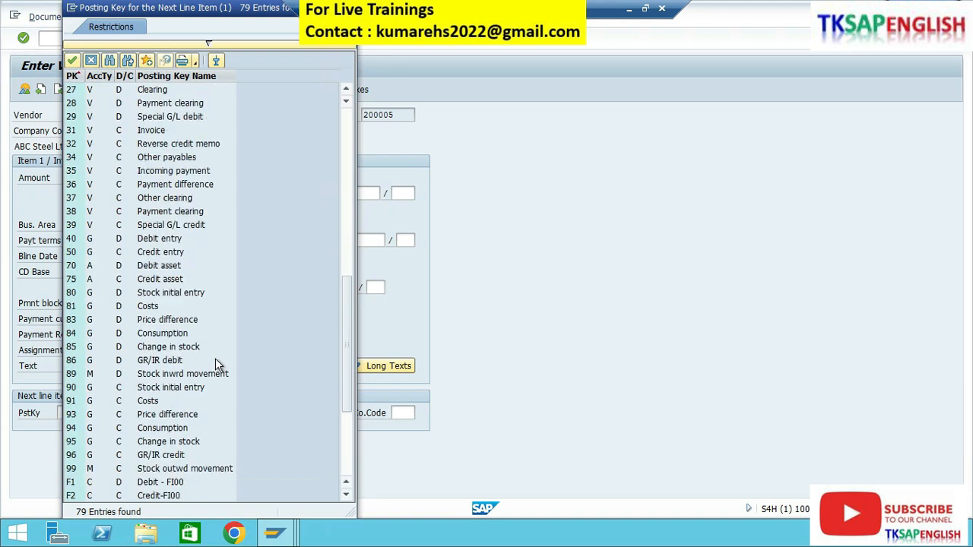
double_click(140, 269)
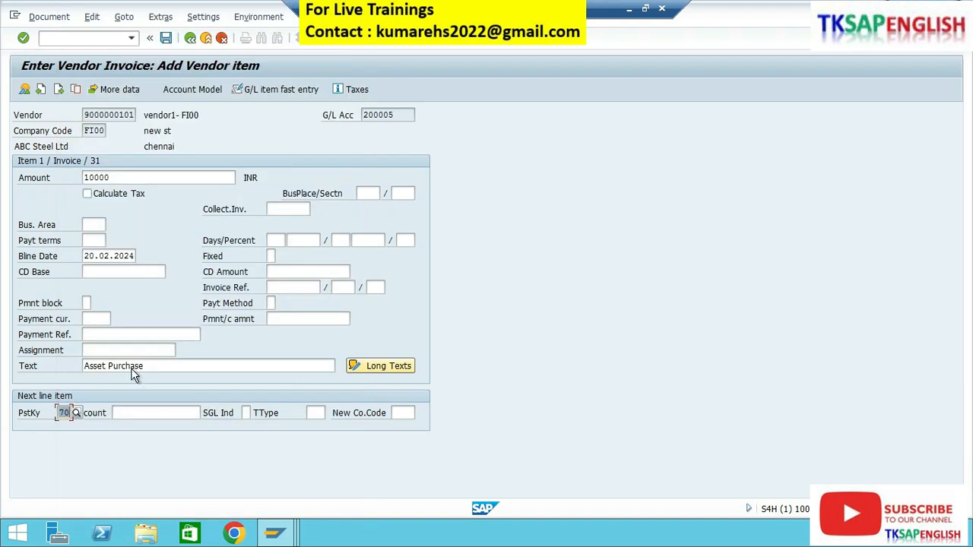
Look up the assets and choose MOTOR ASSEMBLY MACHINE (1-0) as the next line item's account.
left_click(143, 413)
left_click(206, 413)
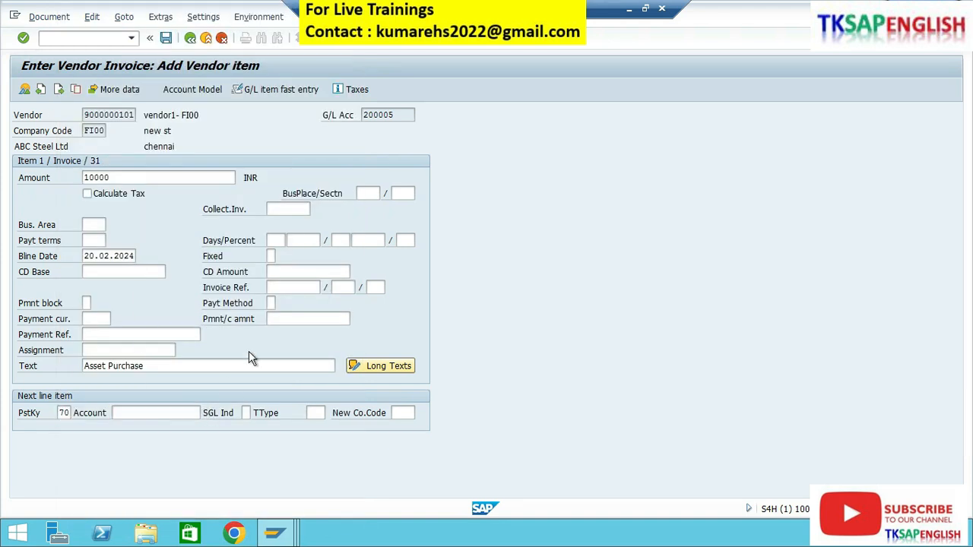
left_click(388, 293)
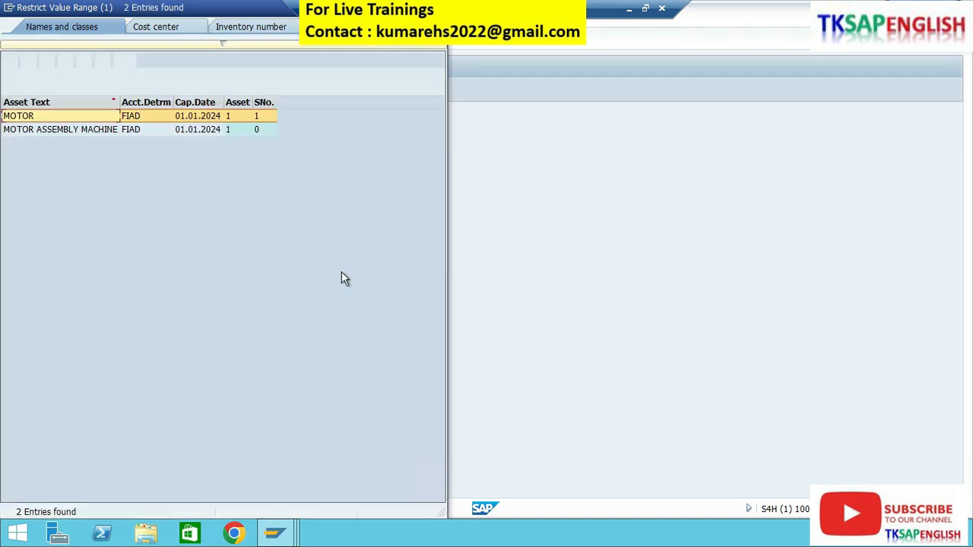
double_click(90, 132)
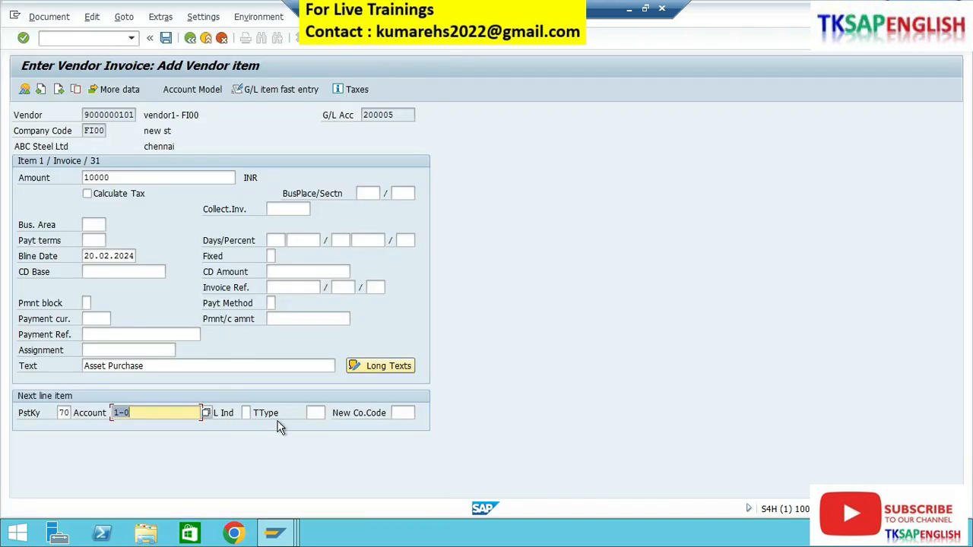
Set the next line item's transaction type to 100, External asset acquisition, and proceed to the asset item.
left_click(312, 413)
left_click(334, 415)
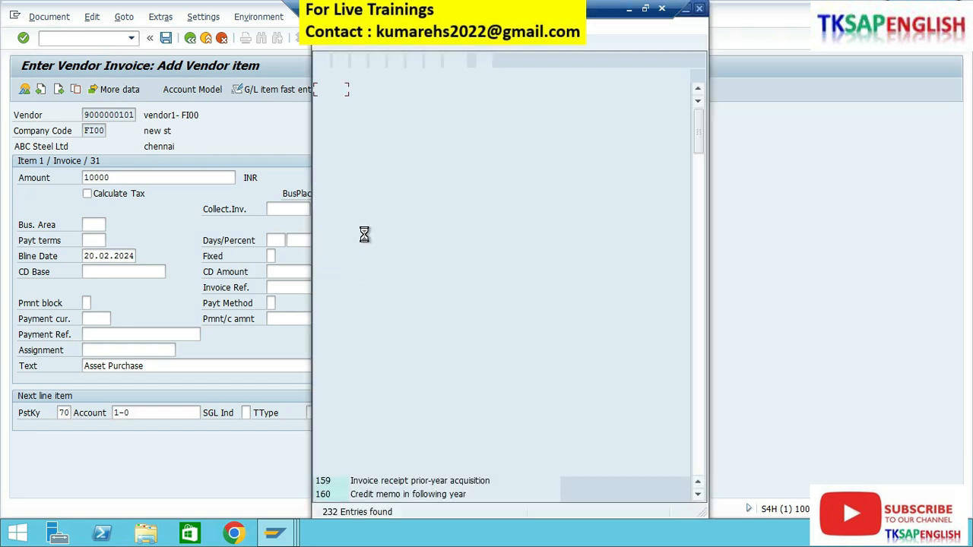
double_click(410, 89)
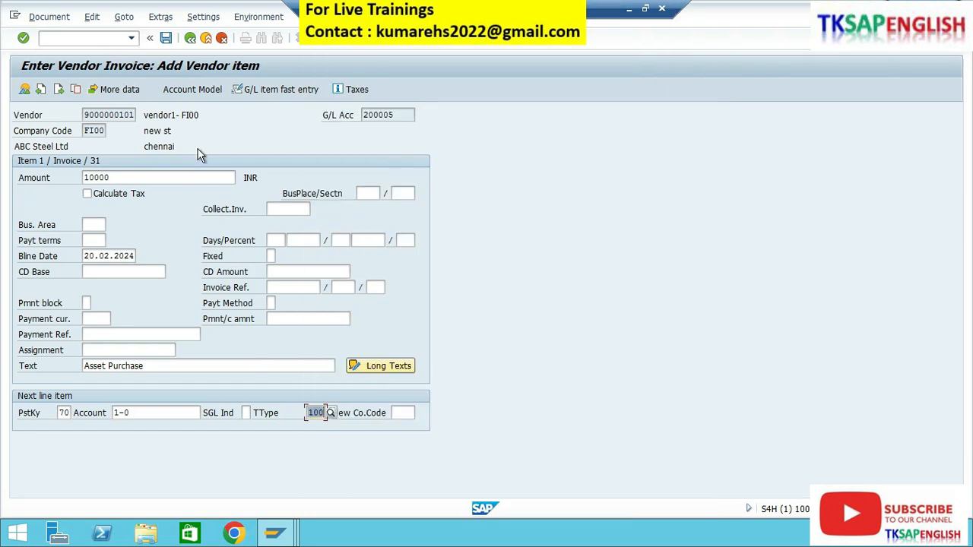
key("Return")
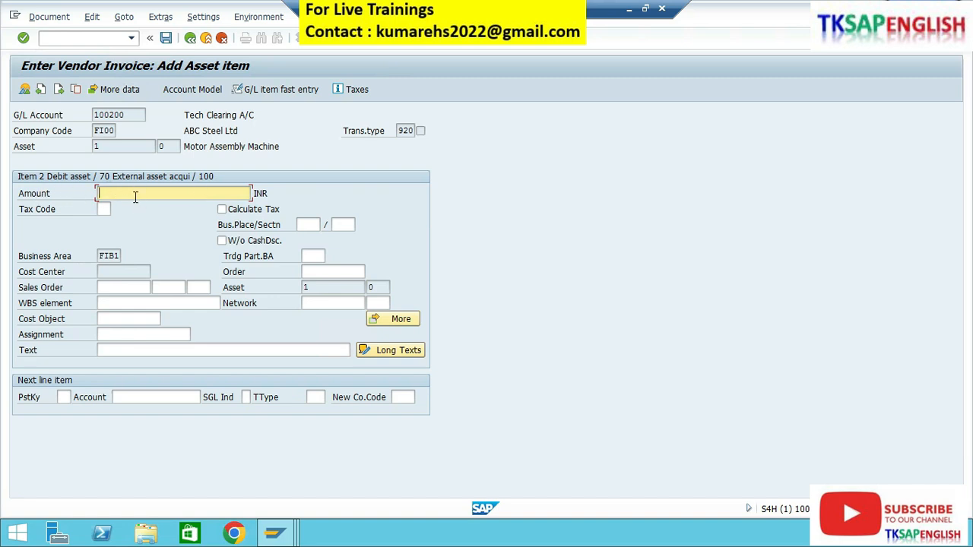
Enter 10000 INR as the asset item's amount and simulate the document, accepting the tax code warning.
type("10000")
left_click(46, 16)
left_click(52, 81)
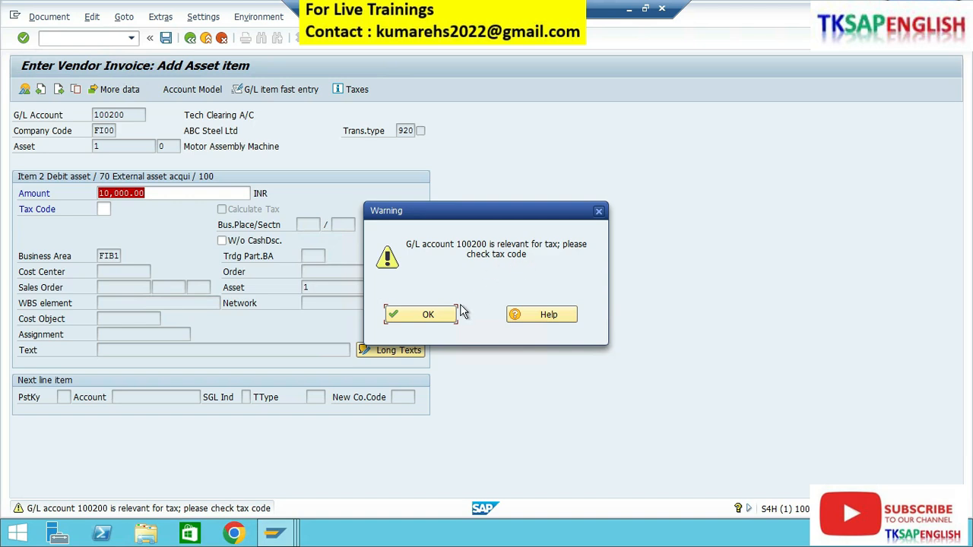
left_click(428, 315)
key("Return")
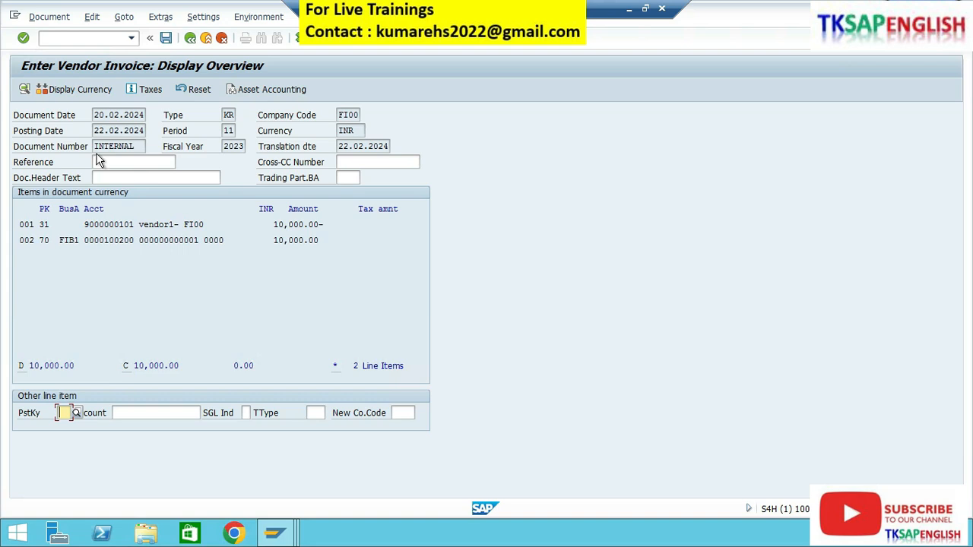
Post the simulated asset purchase document in company code FI00 and leave F-90.
left_click(167, 40)
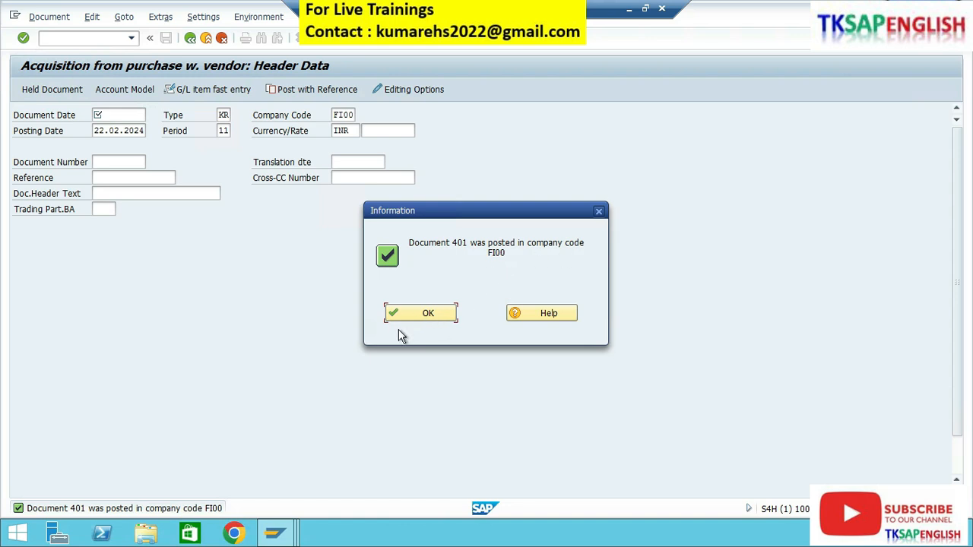
left_click(409, 313)
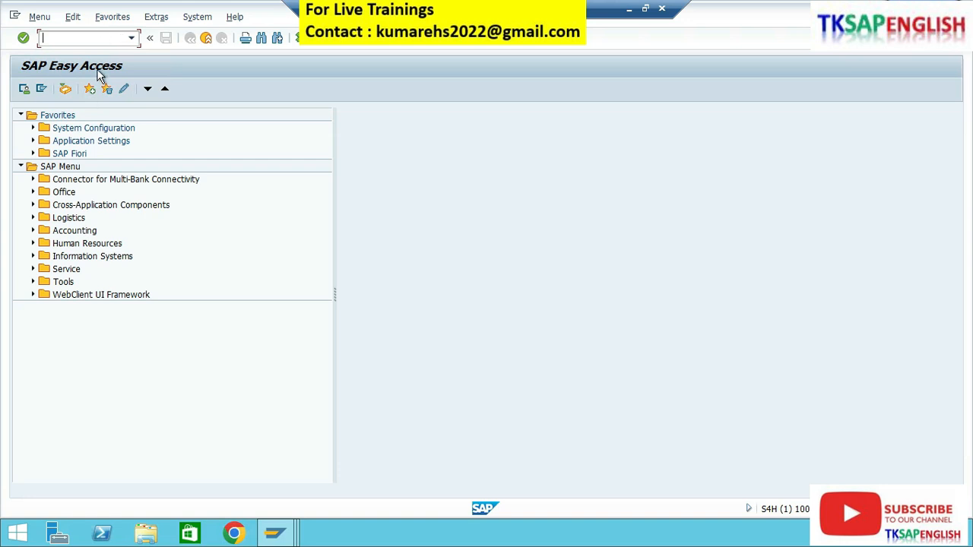
Expand the SAP menu tree through Accounting and Financial Accounting to Fixed Assets.
left_click(65, 232)
left_click(34, 231)
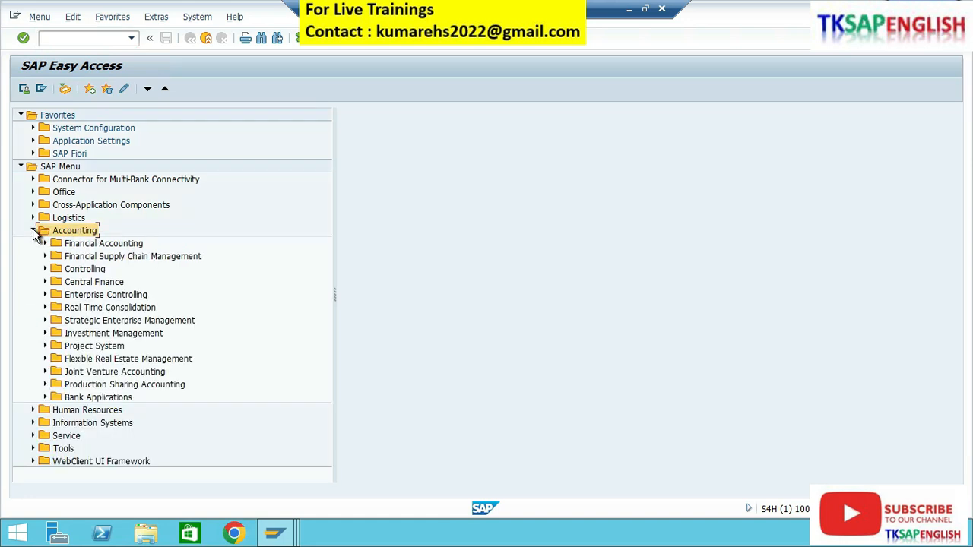
left_click(85, 246)
left_click(45, 244)
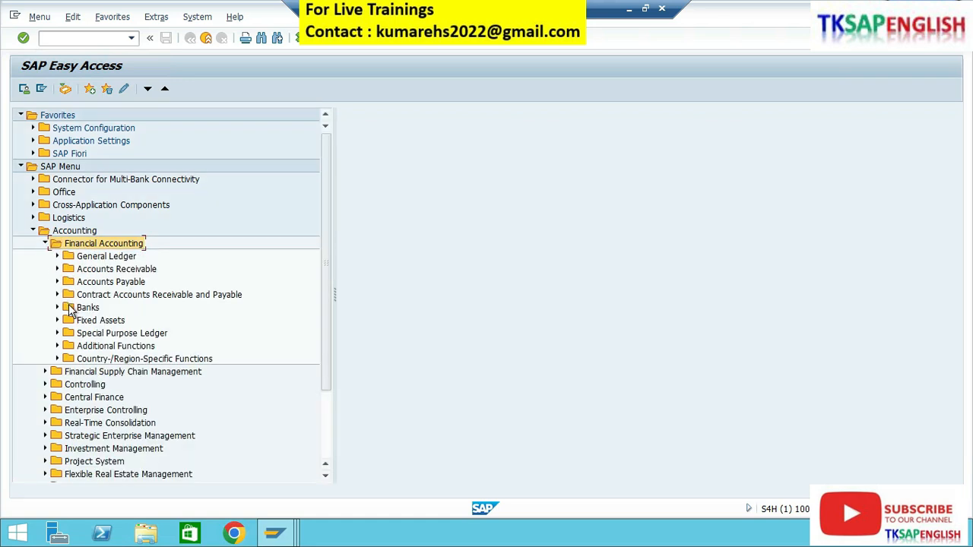
left_click(87, 323)
left_click(58, 321)
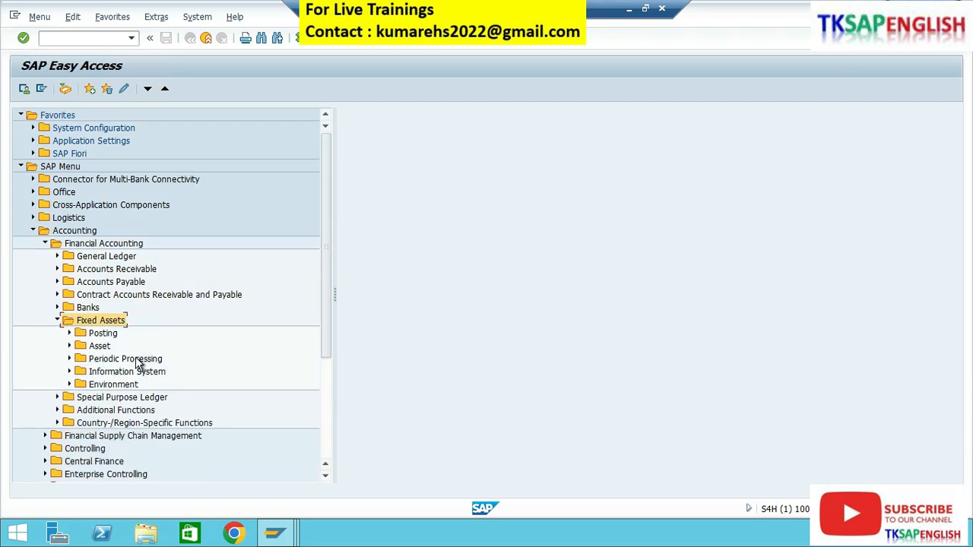
Locate AW01N - Asset Explorer among the individual asset reports of the Fixed Assets information system and select it.
left_click(113, 373)
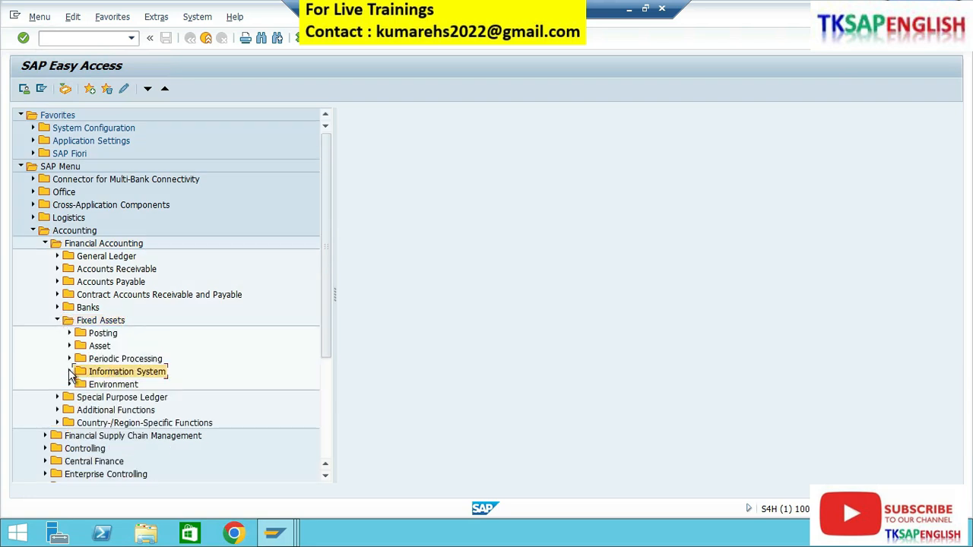
left_click(70, 372)
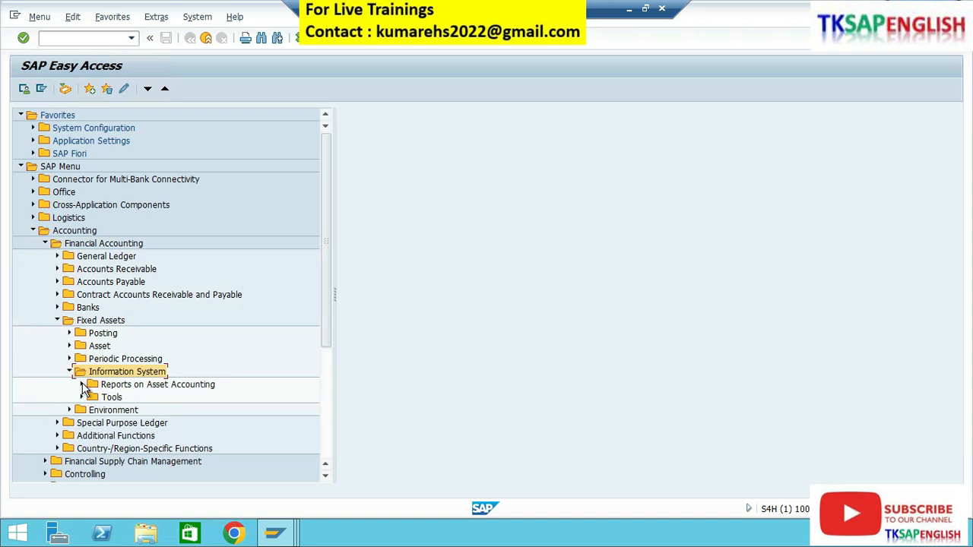
left_click(124, 387)
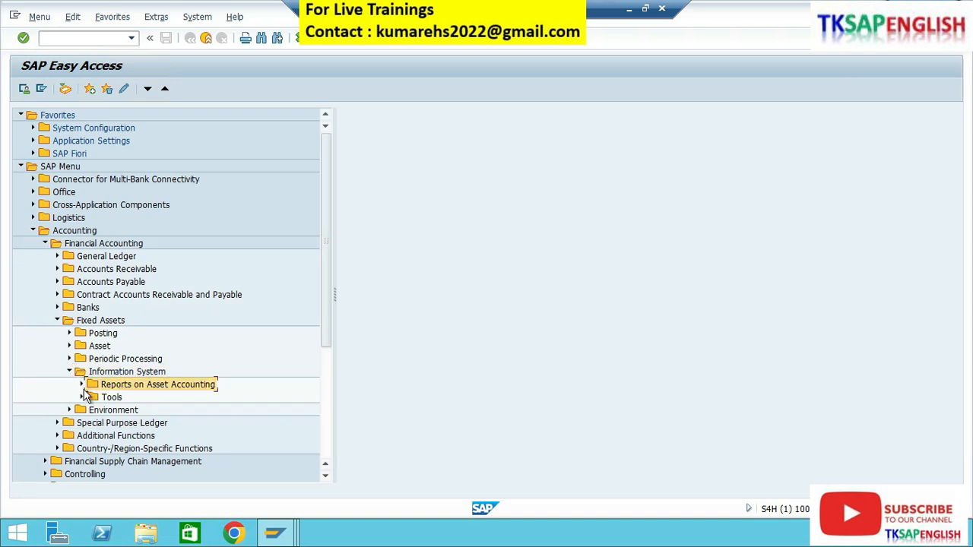
left_click(81, 385)
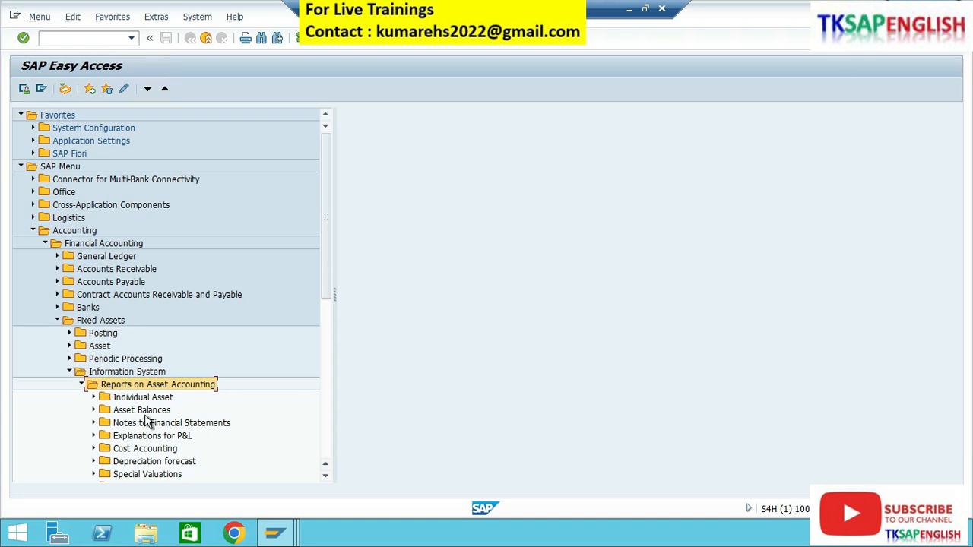
left_click(105, 400)
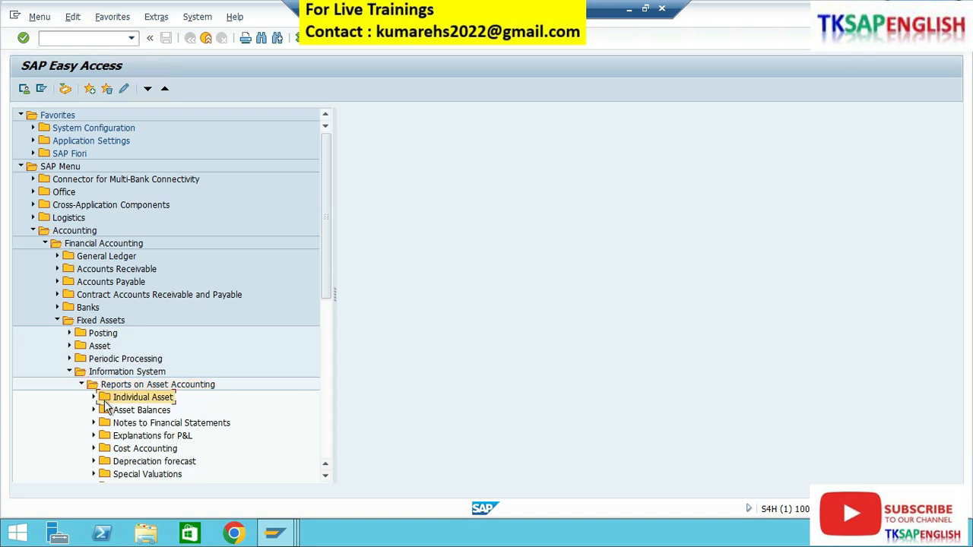
left_click(94, 397)
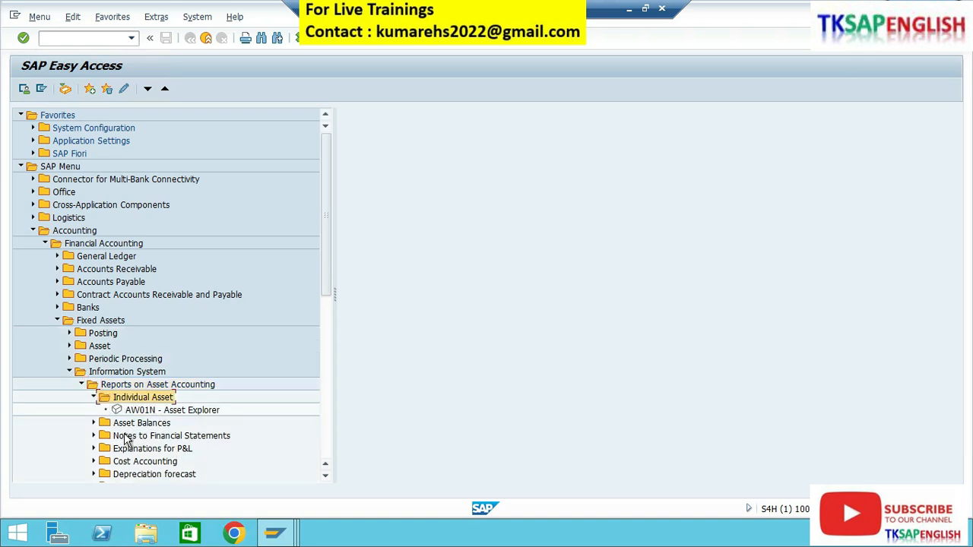
left_click(189, 410)
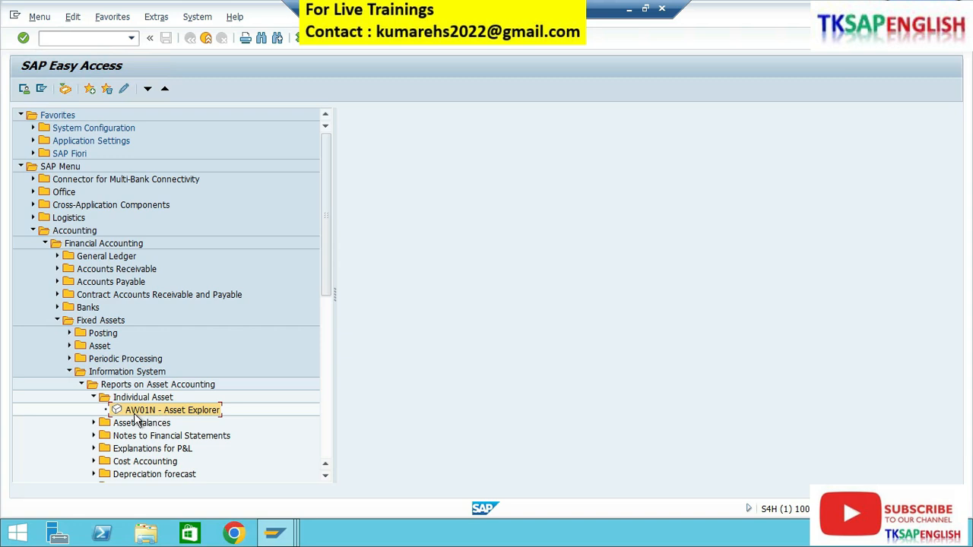
Open Asset Explorer for asset 1 in company code FI00 and review its planned book depreciation values for fiscal year 2023.
double_click(178, 410)
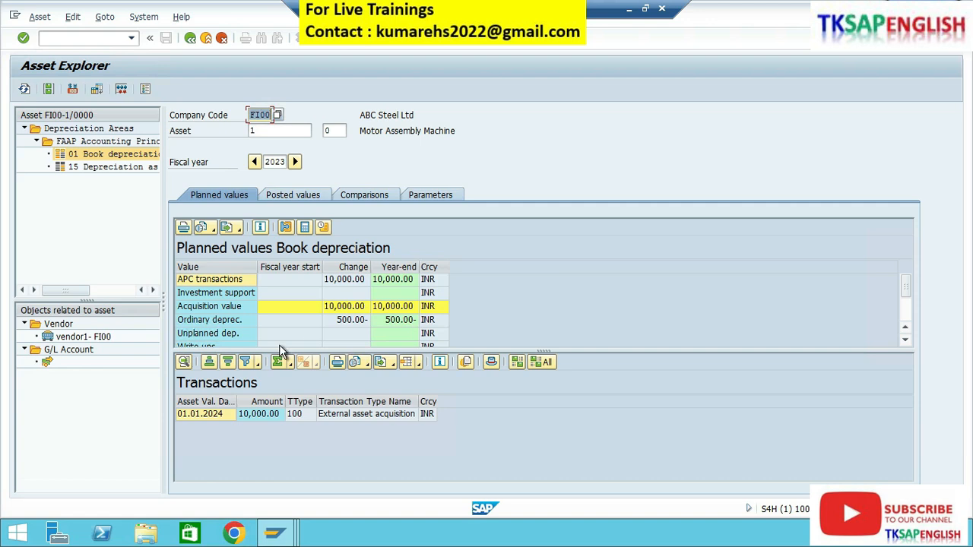
left_click(272, 115)
left_click(266, 130)
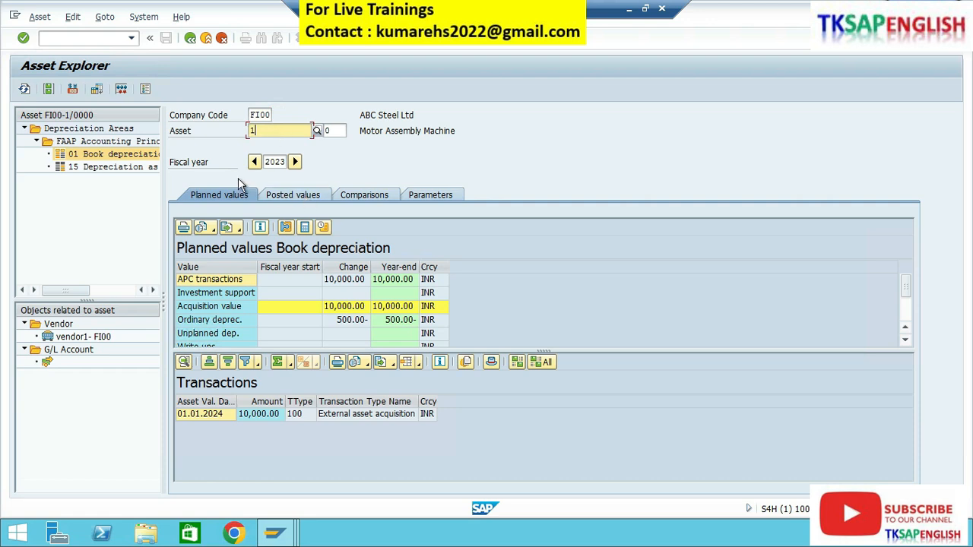
left_click(283, 162)
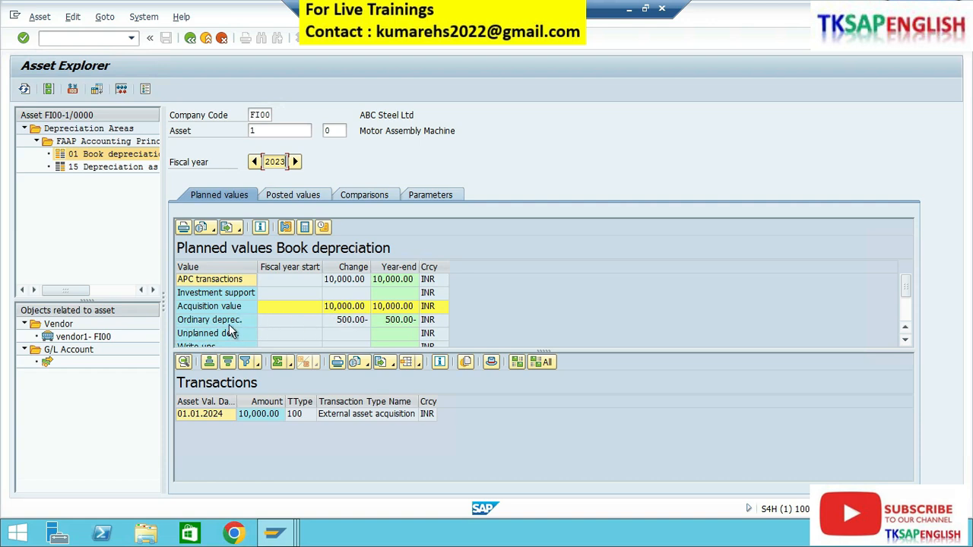
left_click(343, 320)
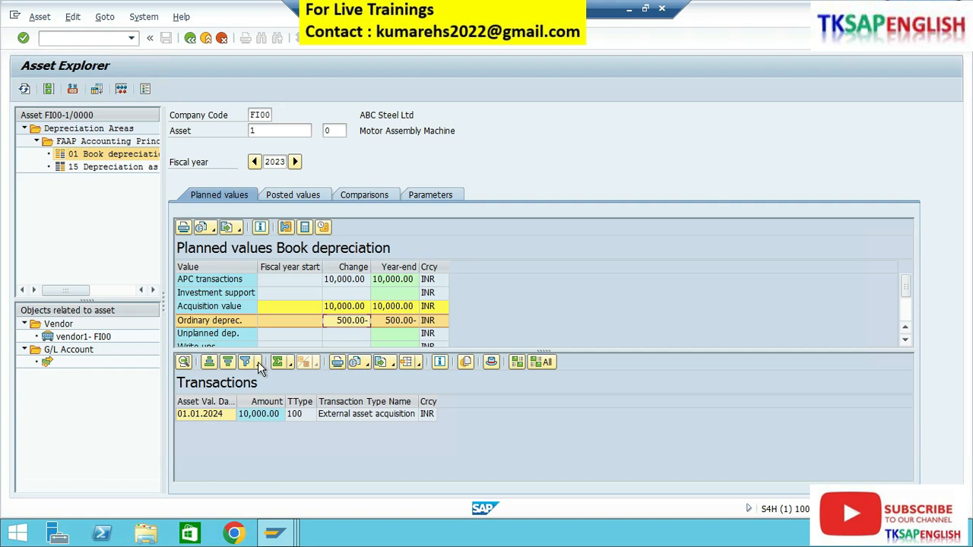
Review the asset's posted depreciation values and compare its book depreciation across fiscal years 2023 to 2033.
left_click(303, 196)
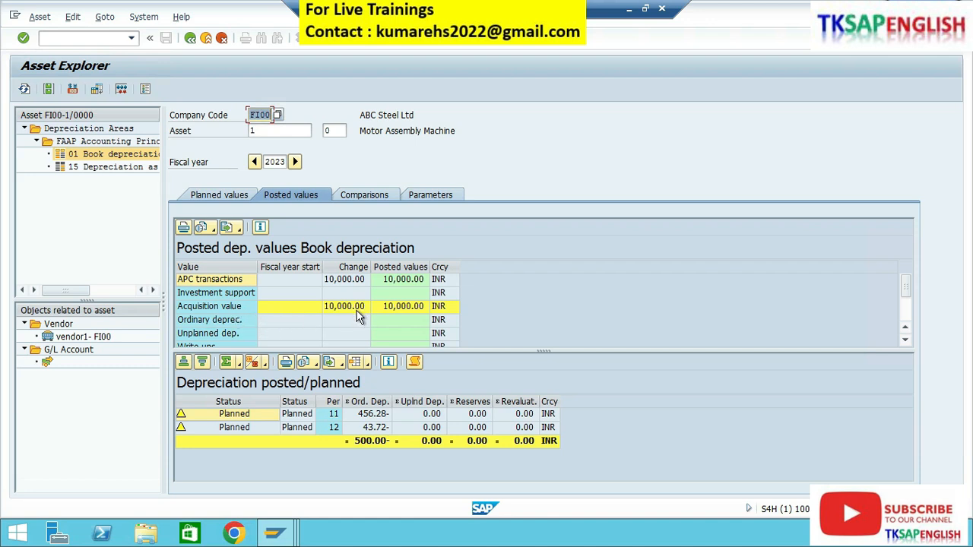
left_click(368, 195)
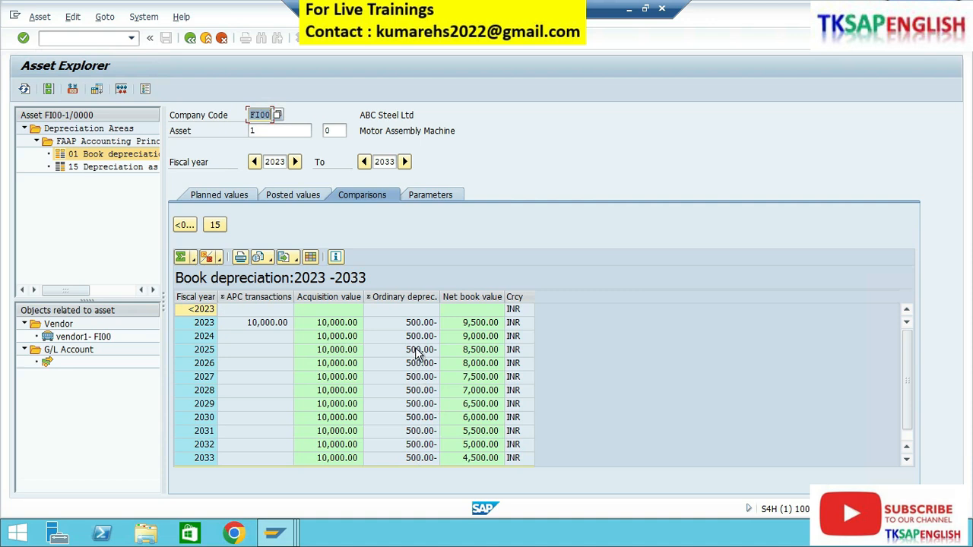
left_click(276, 327)
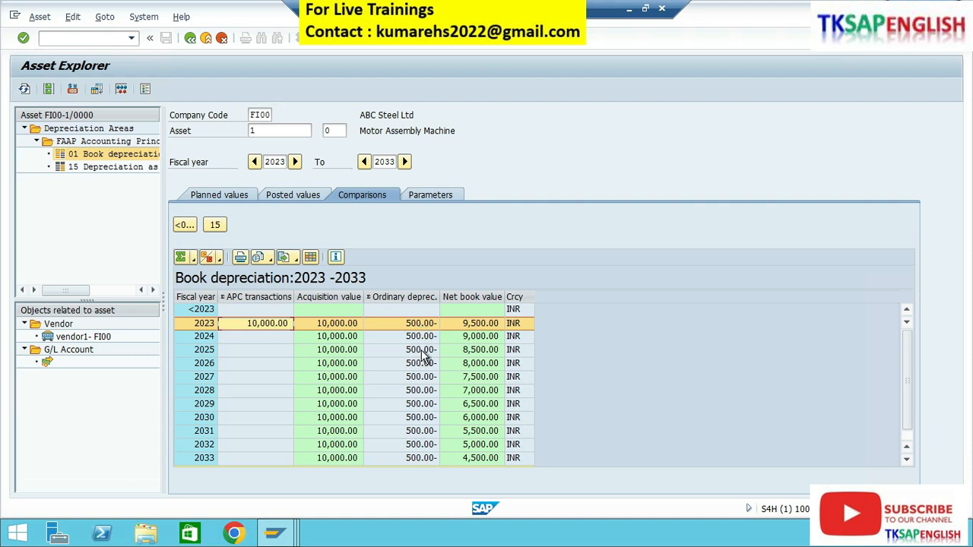
left_click(345, 323)
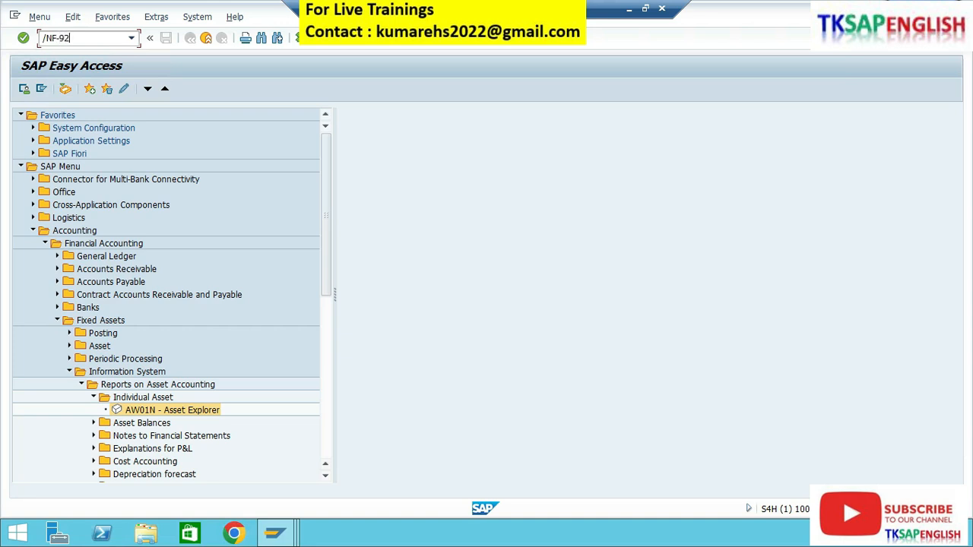
Start the asset sale to customer transaction F-92 with document date 21.02.2024 and document type DR (Customer invoice).
key("Return")
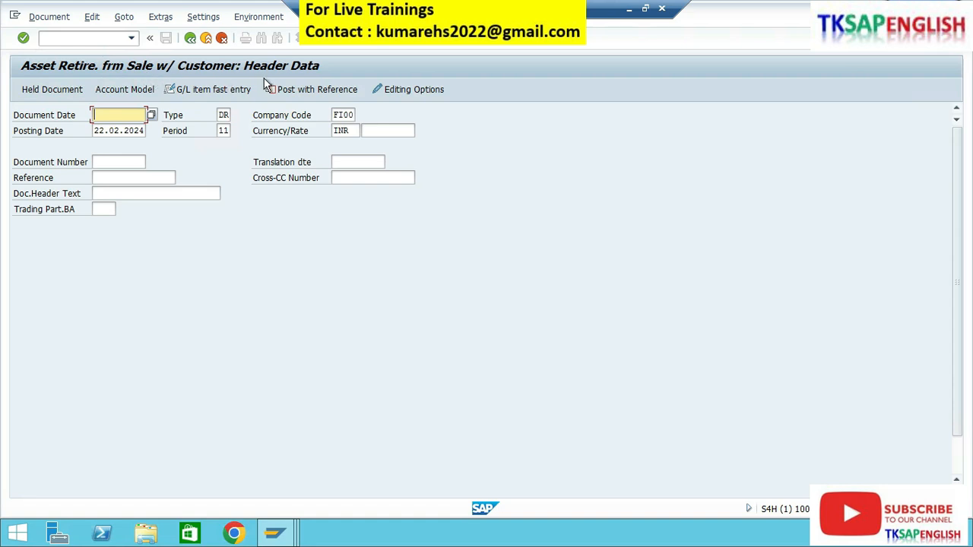
left_click(152, 115)
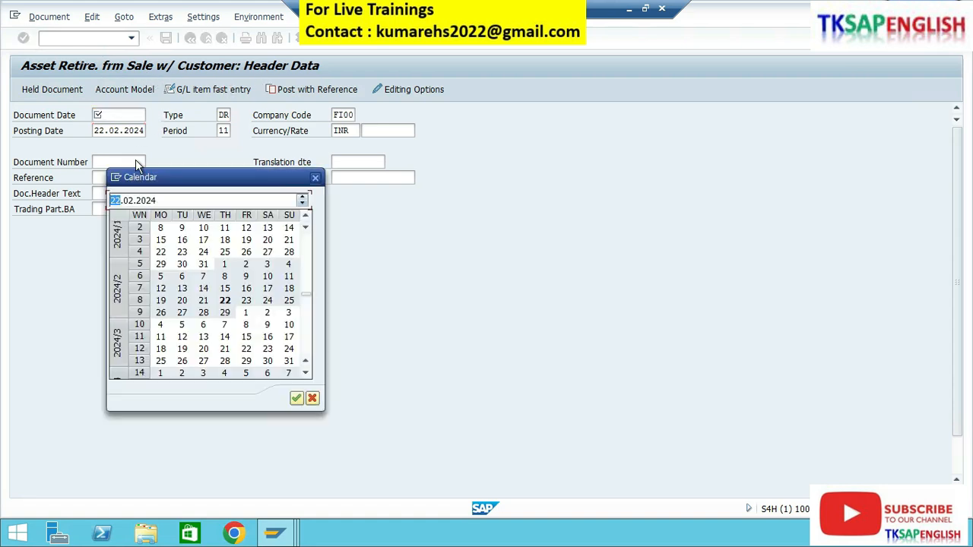
double_click(203, 304)
left_click(223, 115)
key("F4")
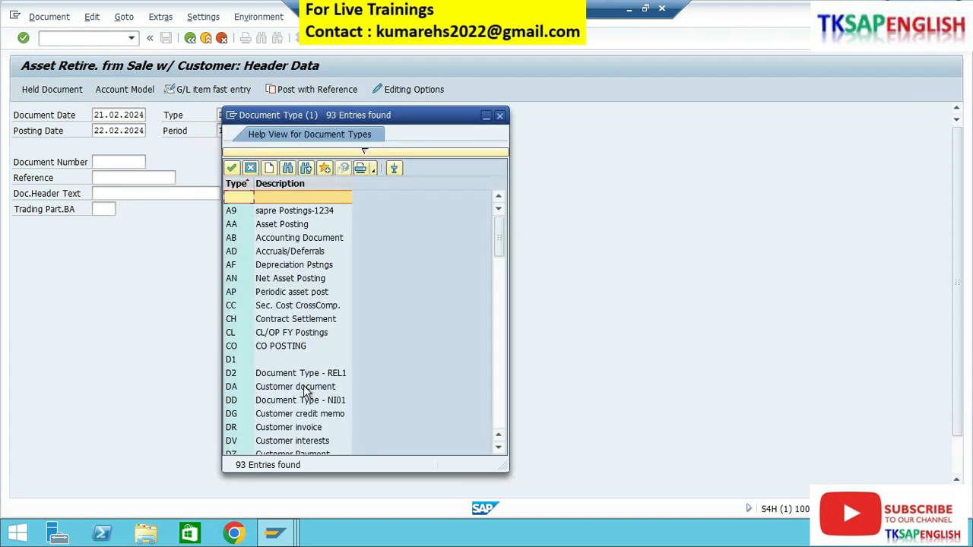
left_click(301, 430)
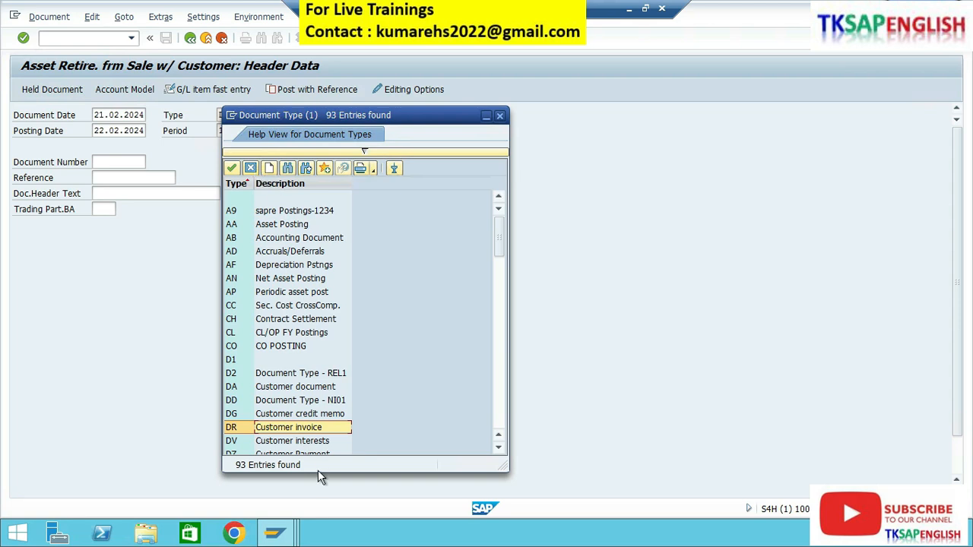
double_click(300, 428)
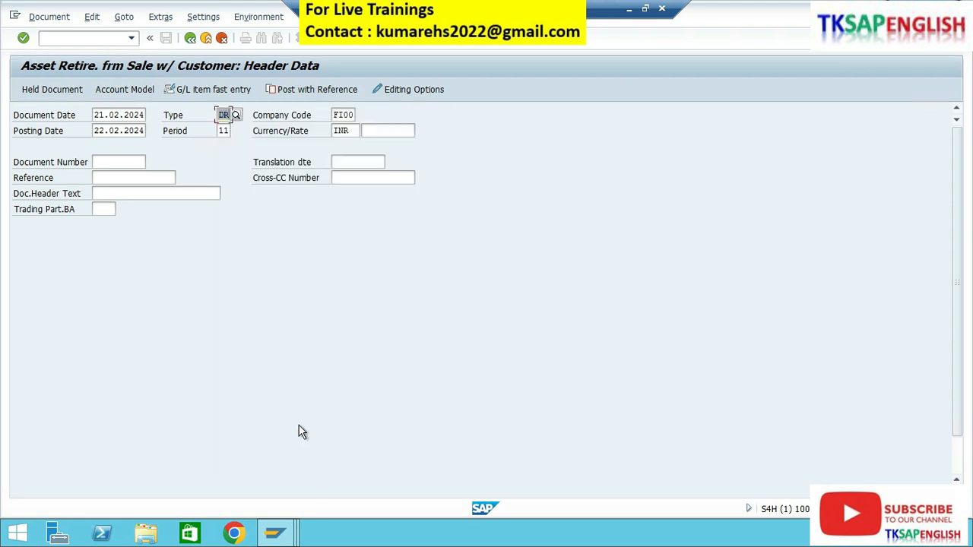
left_click(224, 131)
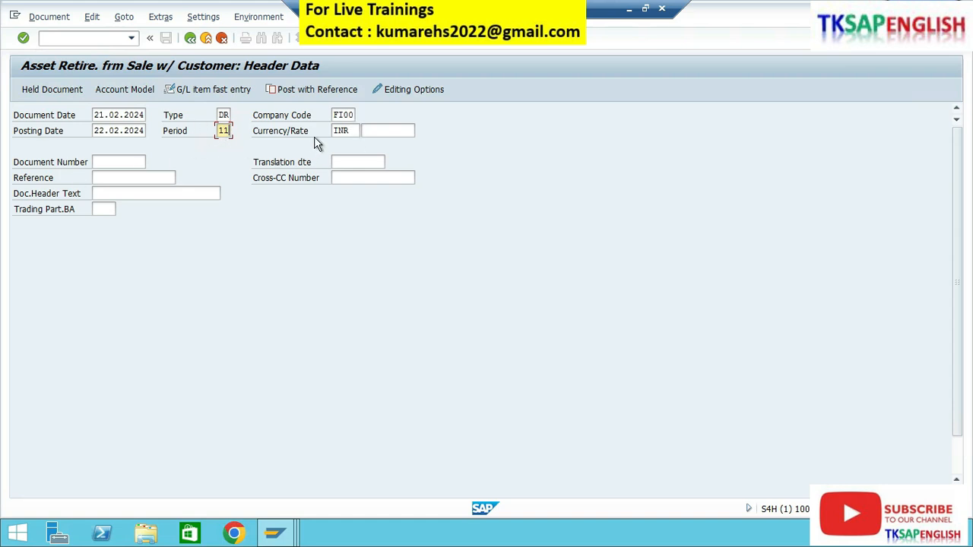
left_click(352, 115)
left_click(360, 131)
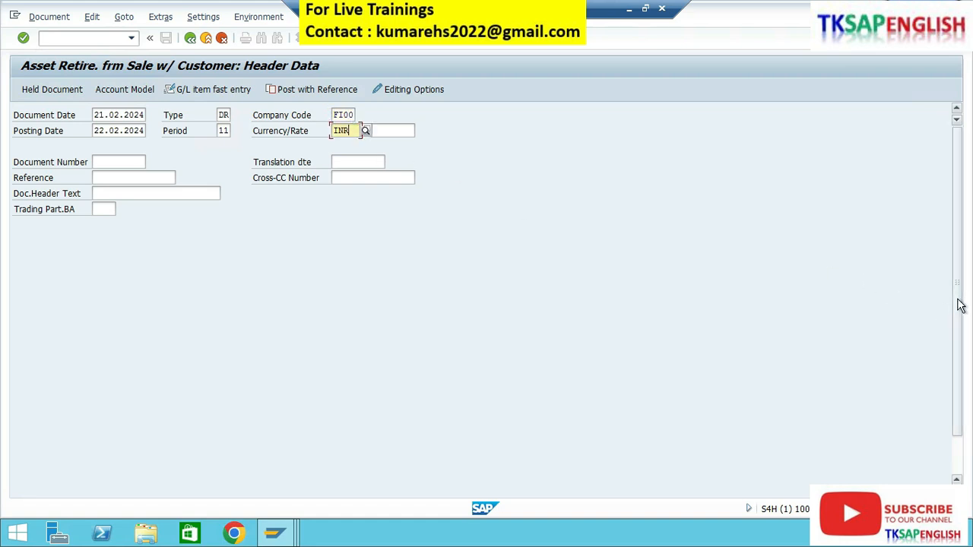
Set the first line item's posting key to 01 (Invoice) and pick the customer account of company code FI00.
scroll(959, 305, "down", 2)
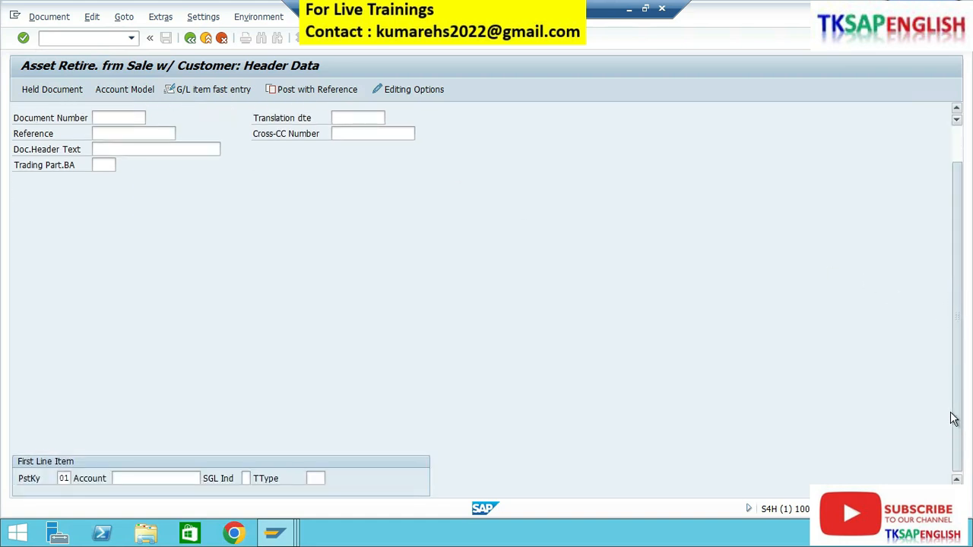
left_click(68, 478)
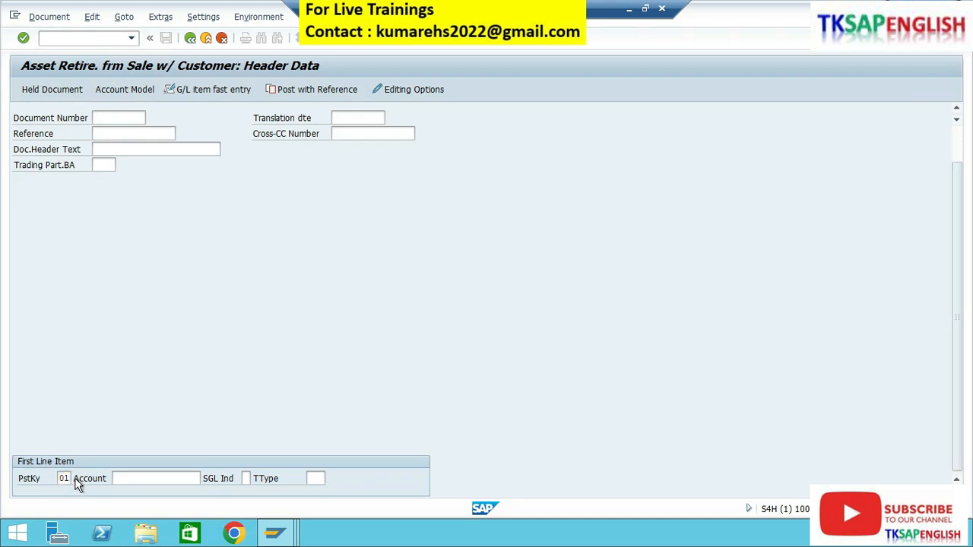
left_click(75, 480)
double_click(141, 104)
left_click(185, 478)
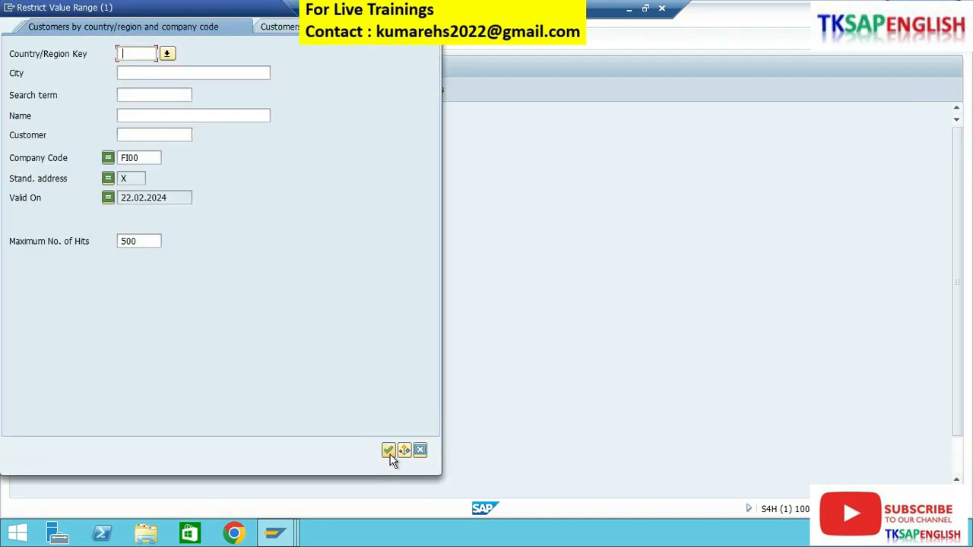
left_click(388, 450)
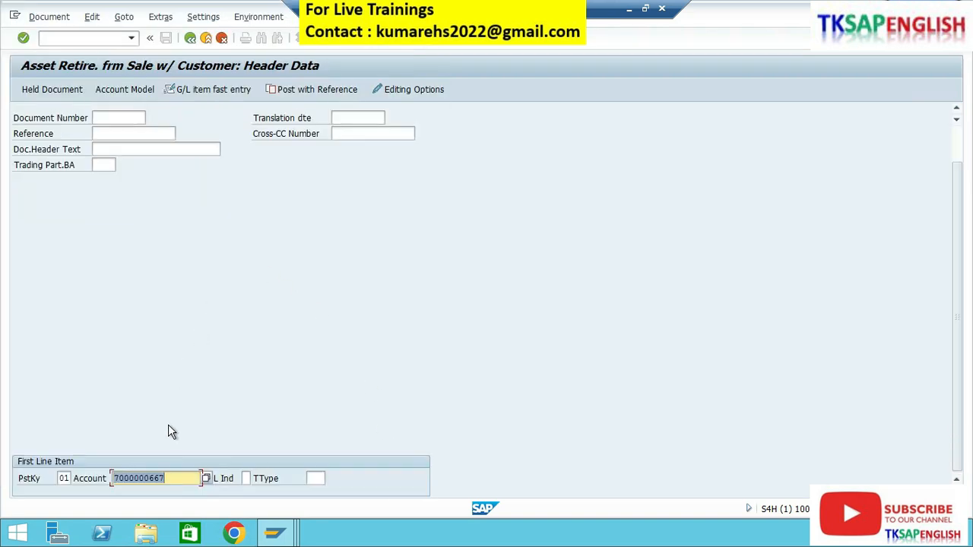
left_click(173, 478)
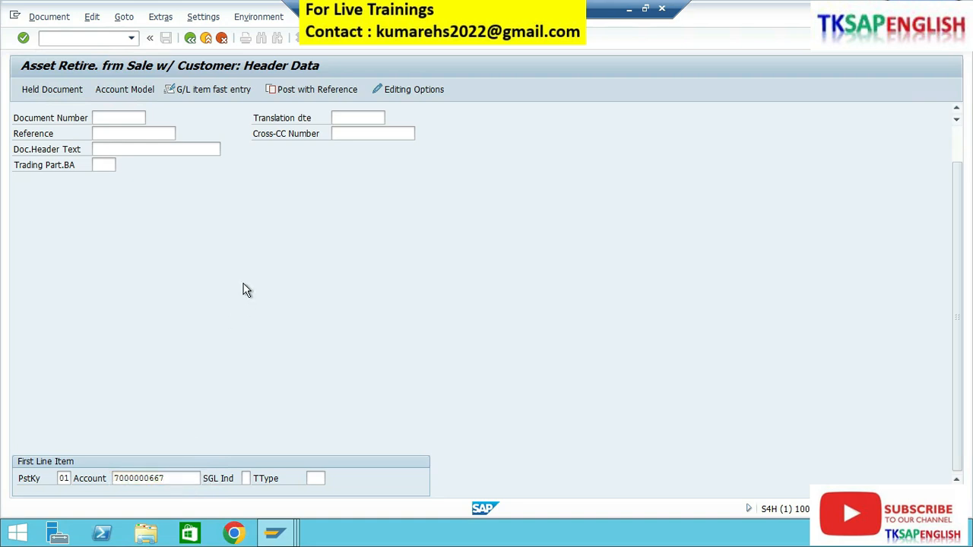
Open the customer line item and enter 8500 INR as its amount and ASSET SALE as its text.
key("Return")
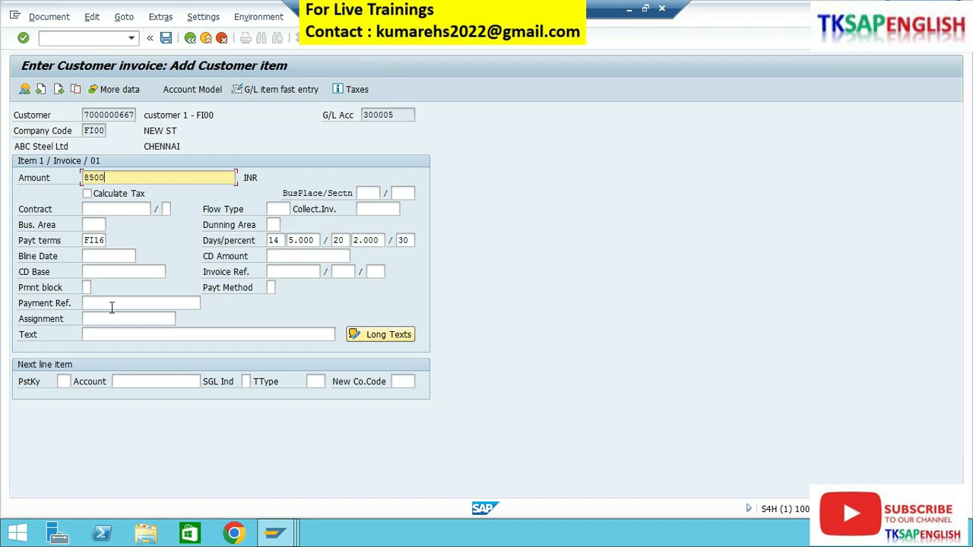
left_click(108, 335)
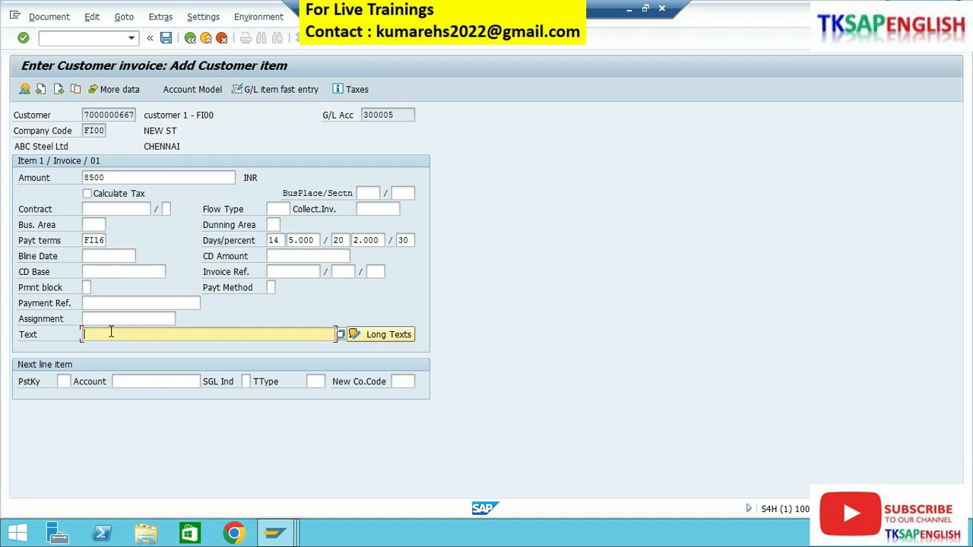
type("ASSET SALE")
Define the next line item with posting key 50 (Credit entry) and the G/L account Sale of Asset A/C.
left_click(64, 381)
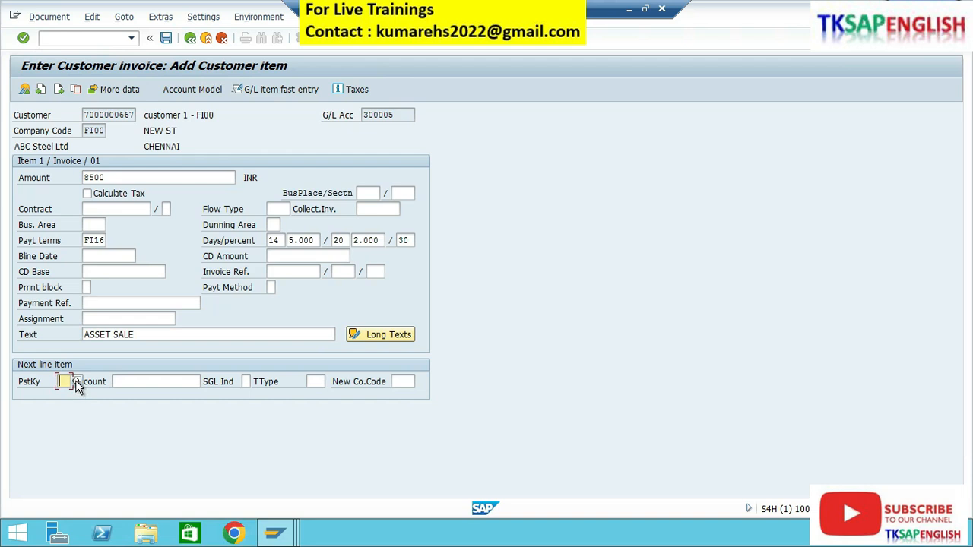
left_click(77, 382)
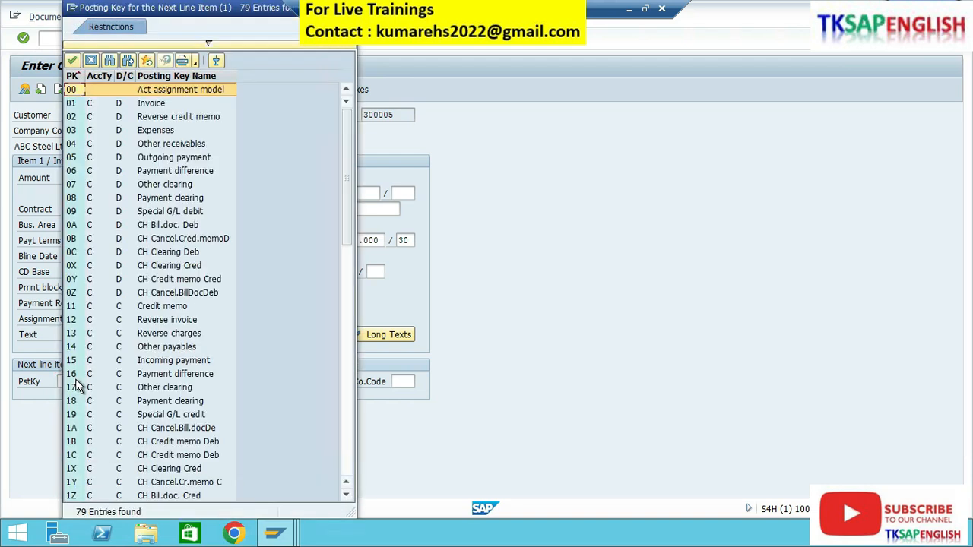
scroll(188, 380, "down", 10)
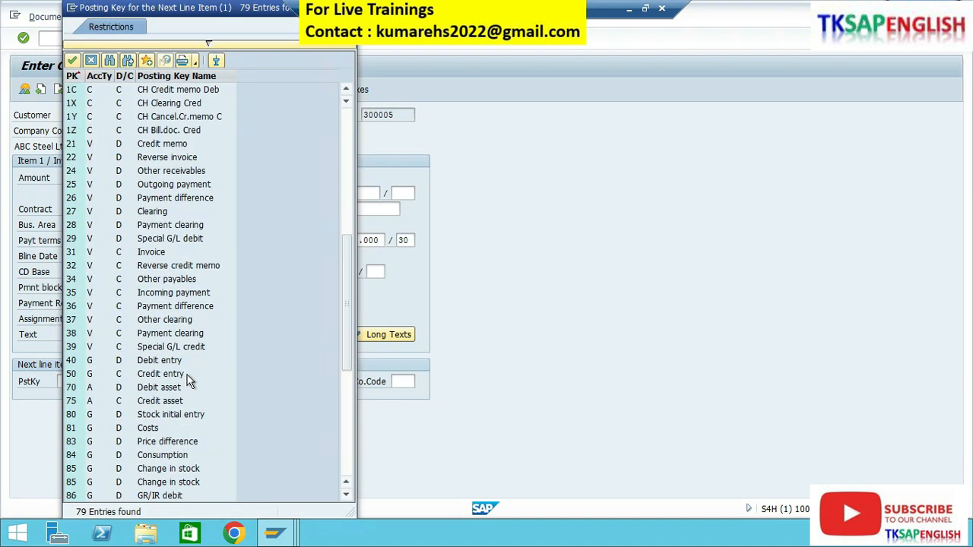
left_click(161, 334)
double_click(165, 334)
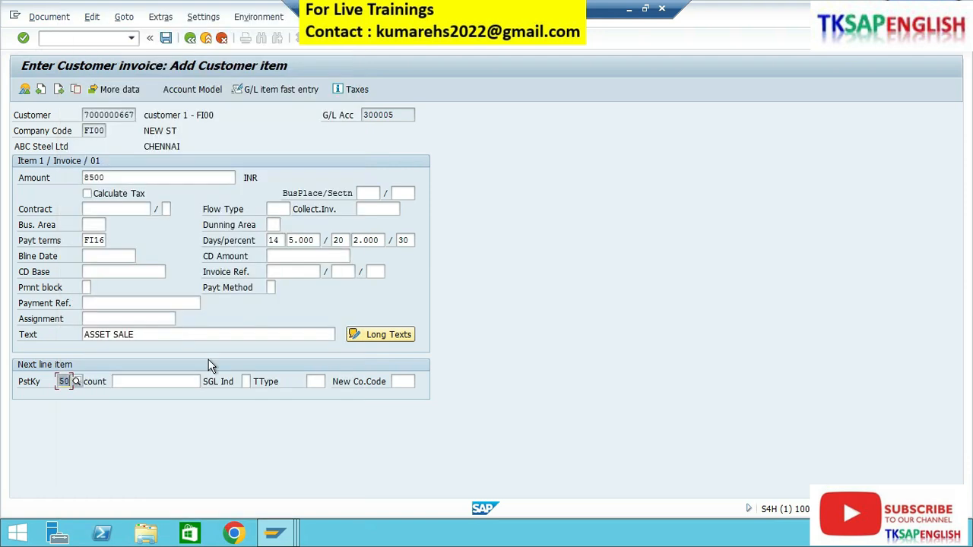
left_click(172, 384)
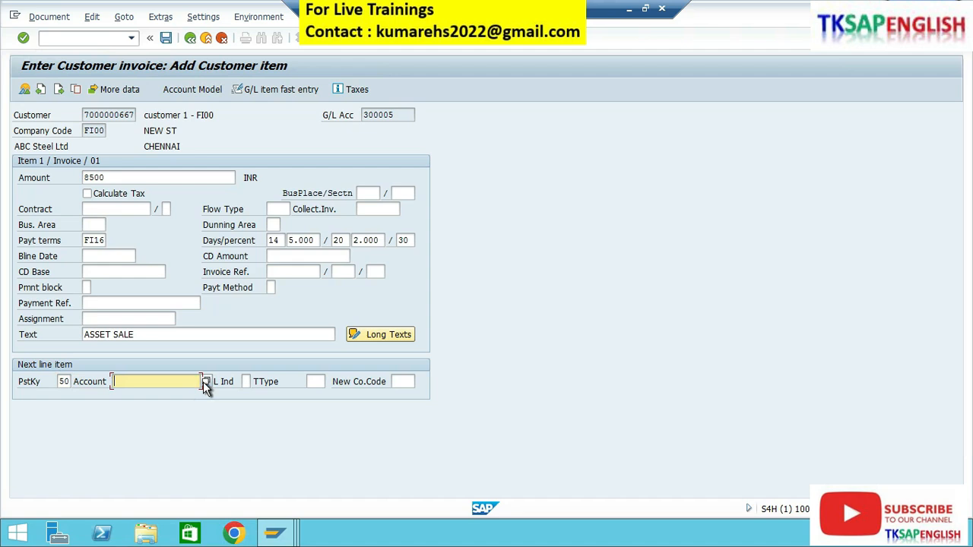
left_click(203, 382)
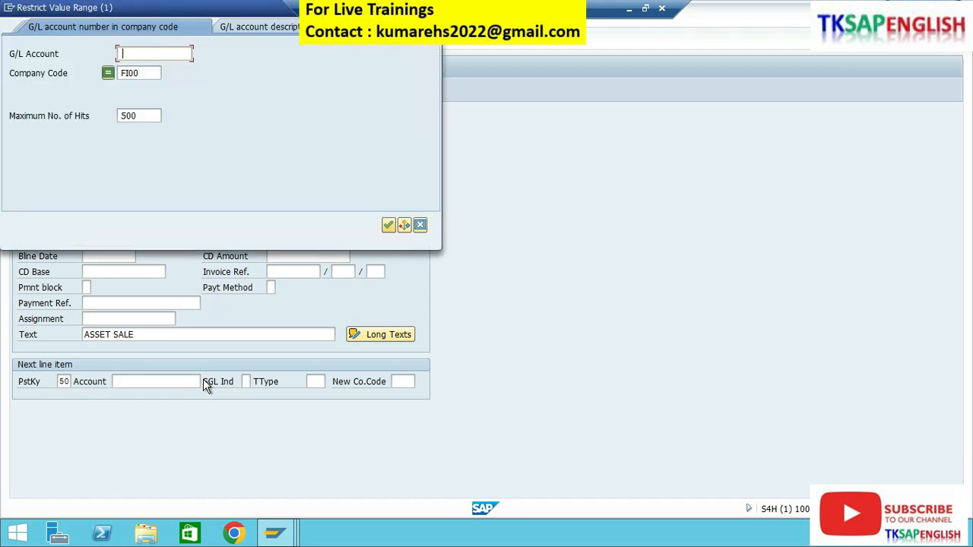
left_click(388, 225)
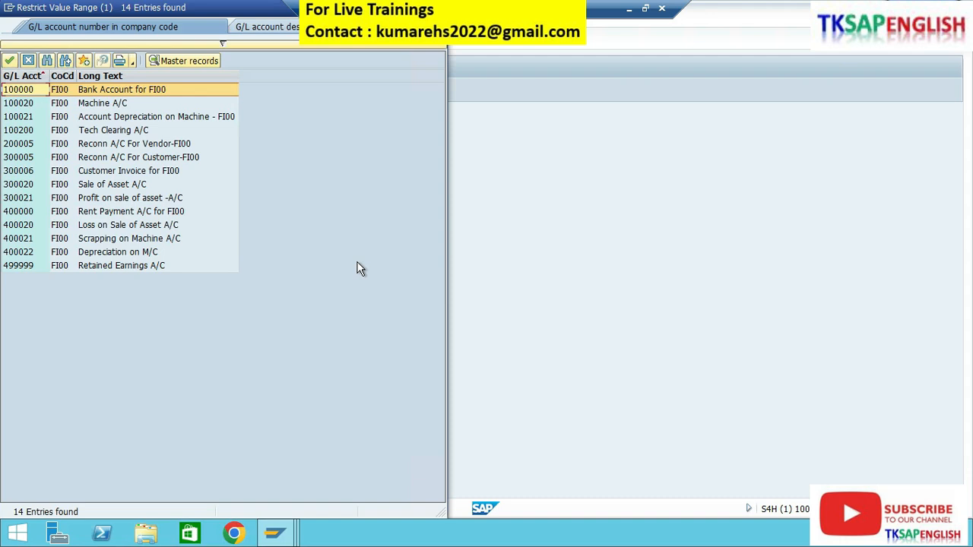
double_click(102, 187)
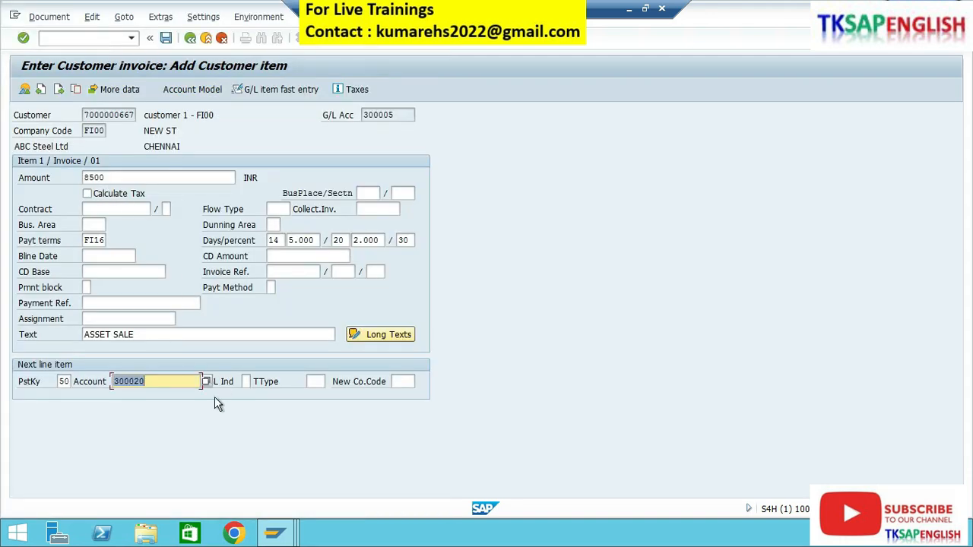
Set the customer item's payment baseline date to 29.02.2024 and proceed to the G/L account item.
key("Return")
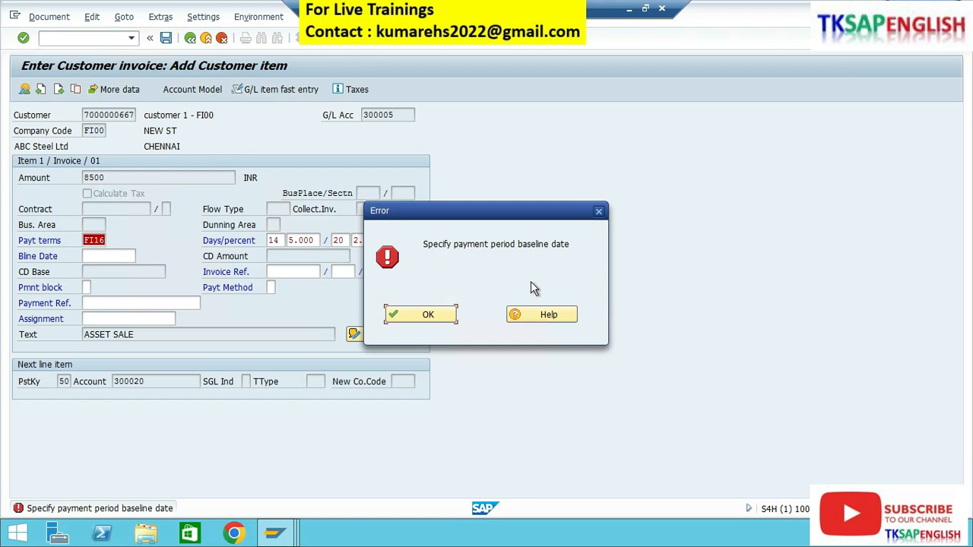
left_click(424, 317)
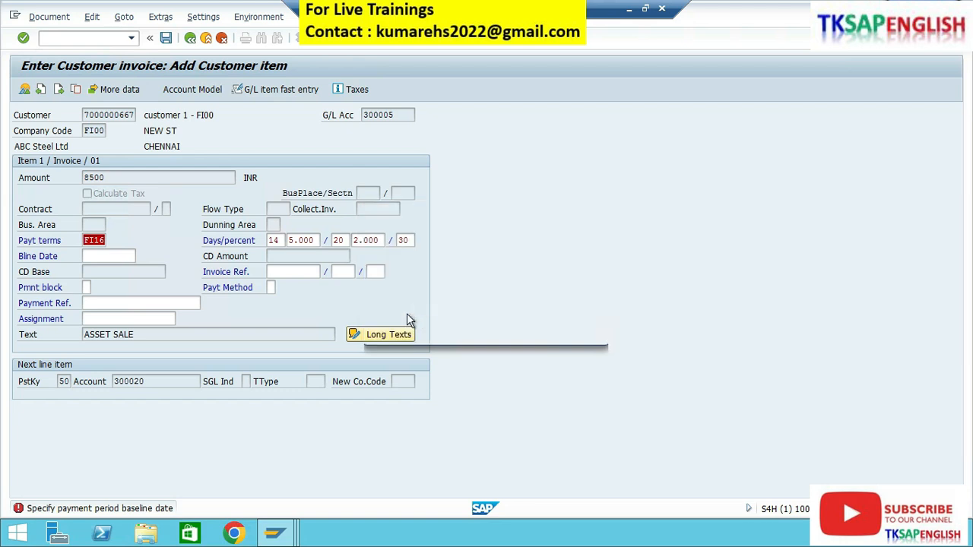
left_click(114, 256)
left_click(142, 258)
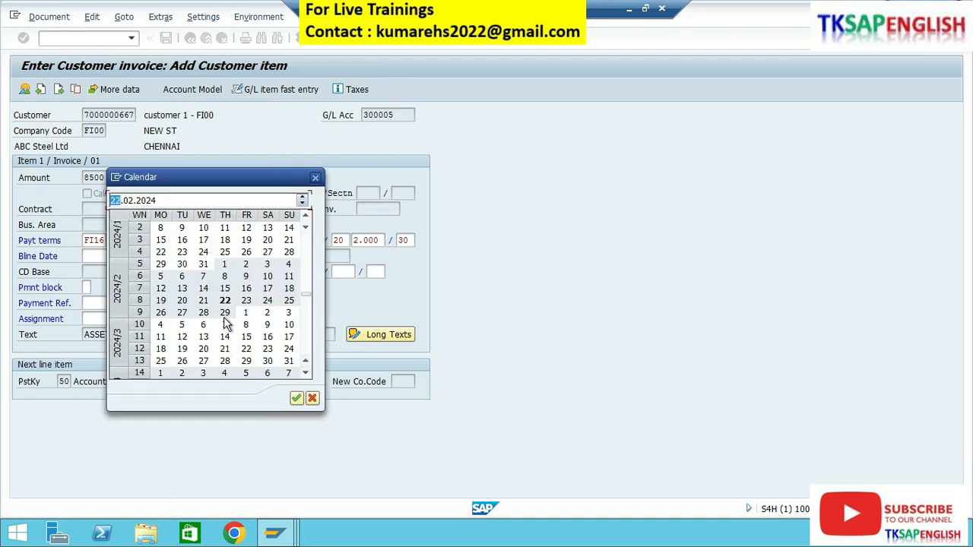
double_click(224, 312)
key("Return")
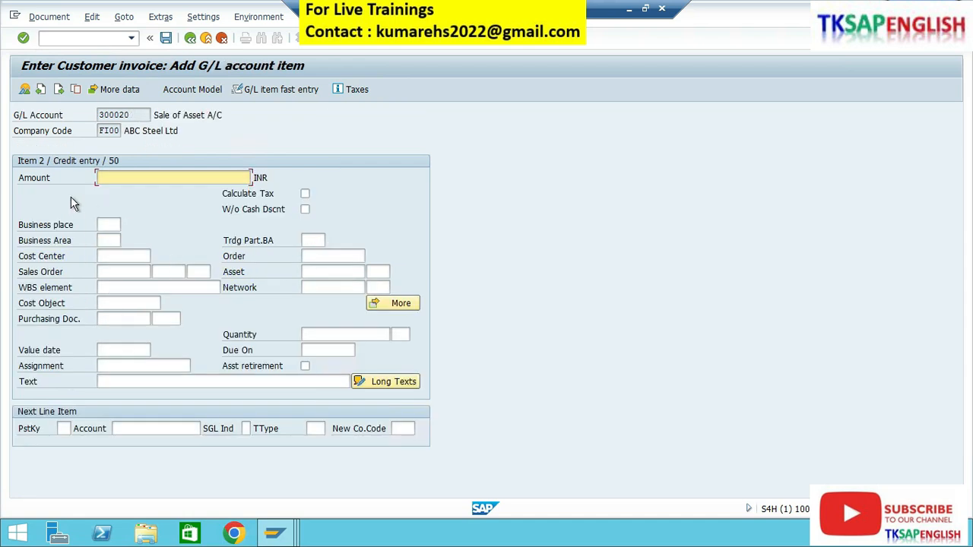
Enter 8500 INR and the text Asset Sale on the G/L account item, flag it as asset retirement, and proceed to the retirement details.
type("8500")
left_click(129, 382)
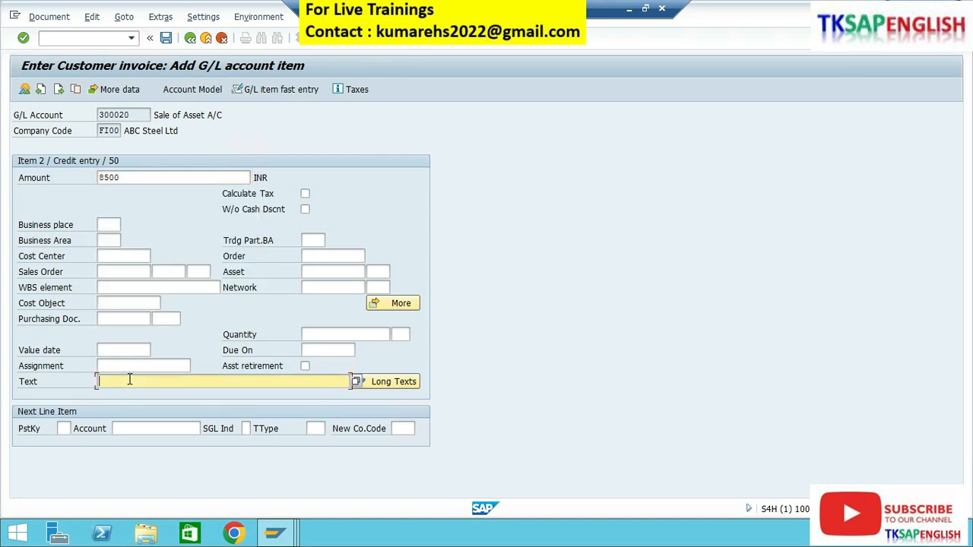
key("space")
key("Down")
key("Return")
left_click(305, 367)
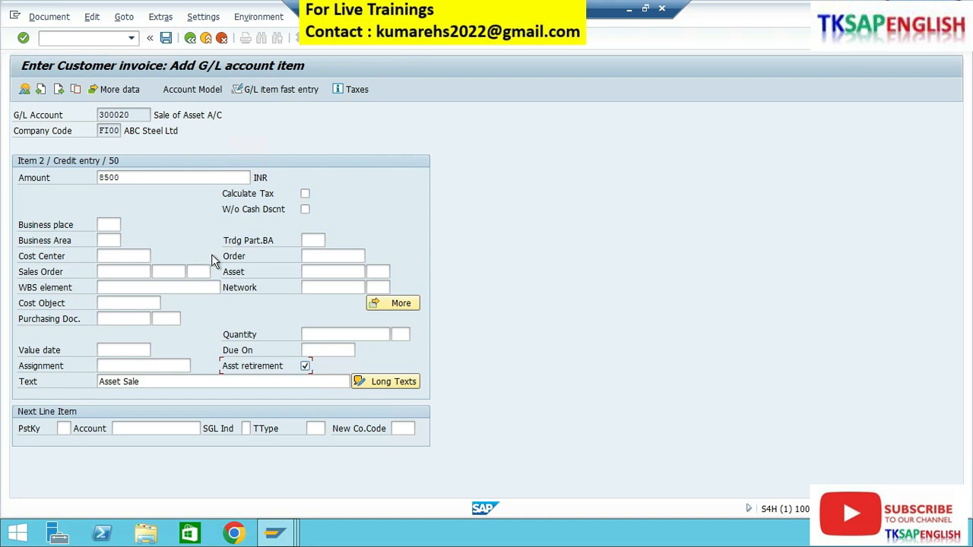
key("Return")
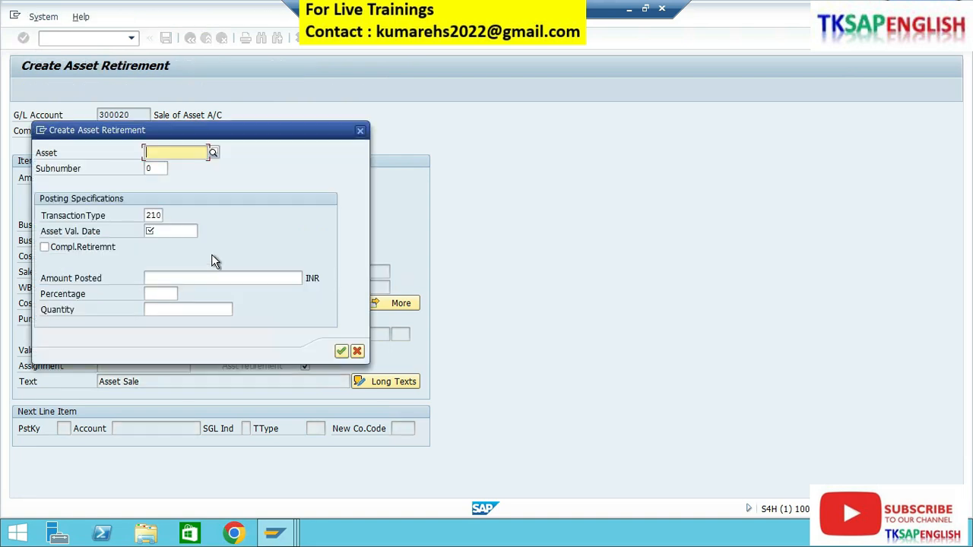
Look up the asset to retire in company code FI00, asset class FI10, and choose the MOTOR ASSEMBLY MACHINE main asset.
left_click(213, 153)
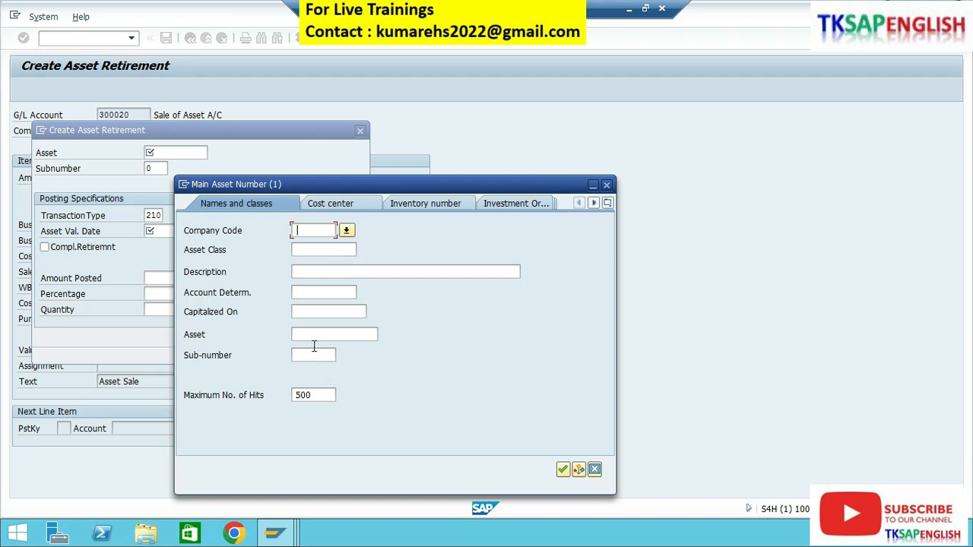
left_click(319, 253)
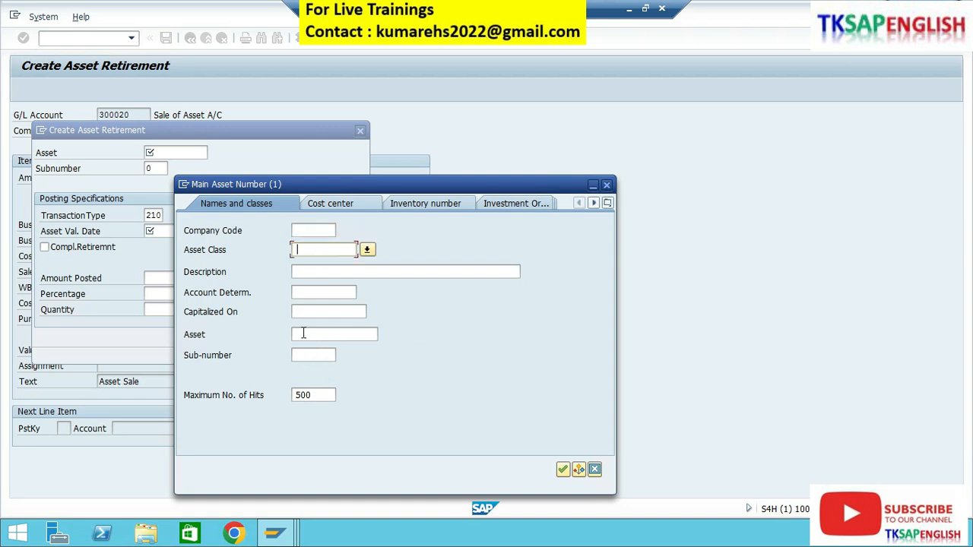
left_click(308, 232)
type("FI00")
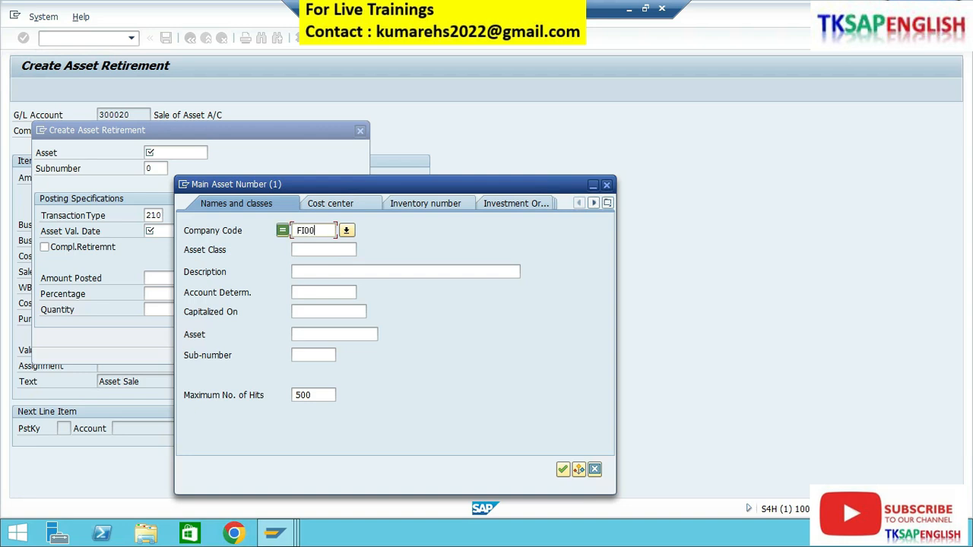
key("Return")
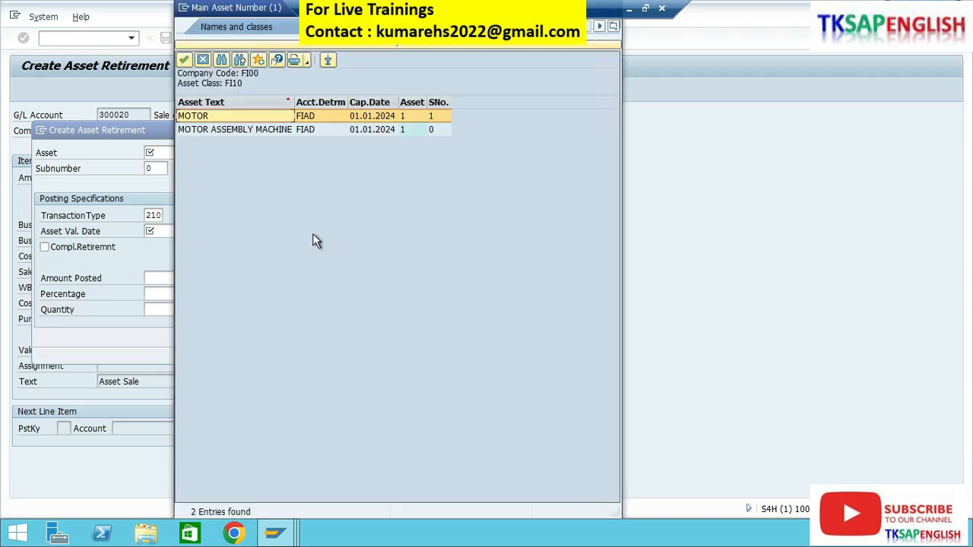
left_click(278, 130)
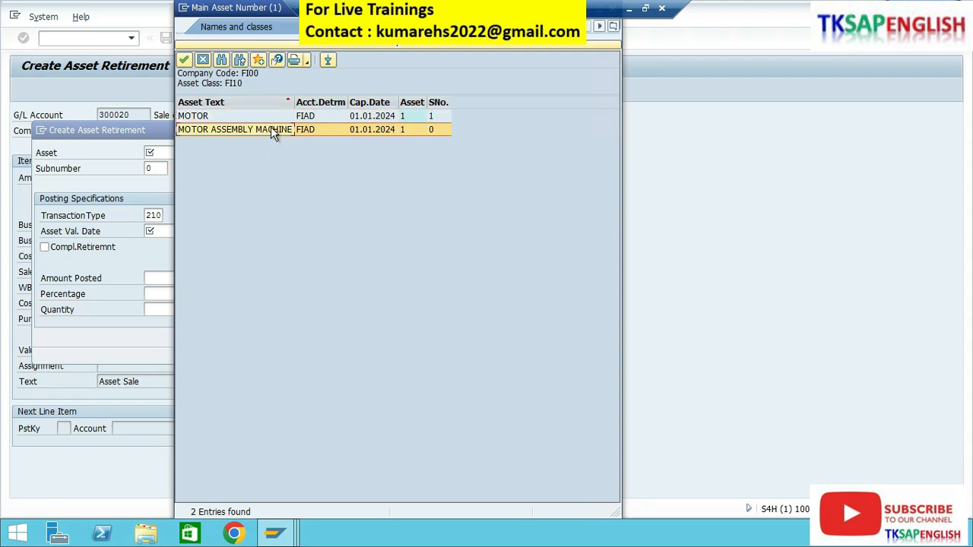
double_click(271, 127)
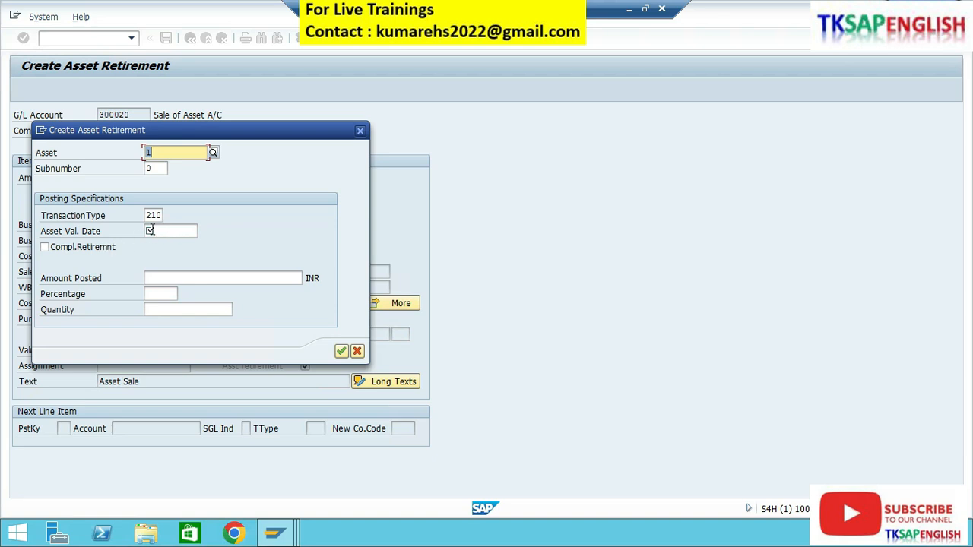
Set the asset value date to 22.02.2024, mark the asset for complete retirement, and confirm the retirement details.
left_click(169, 232)
left_click(202, 229)
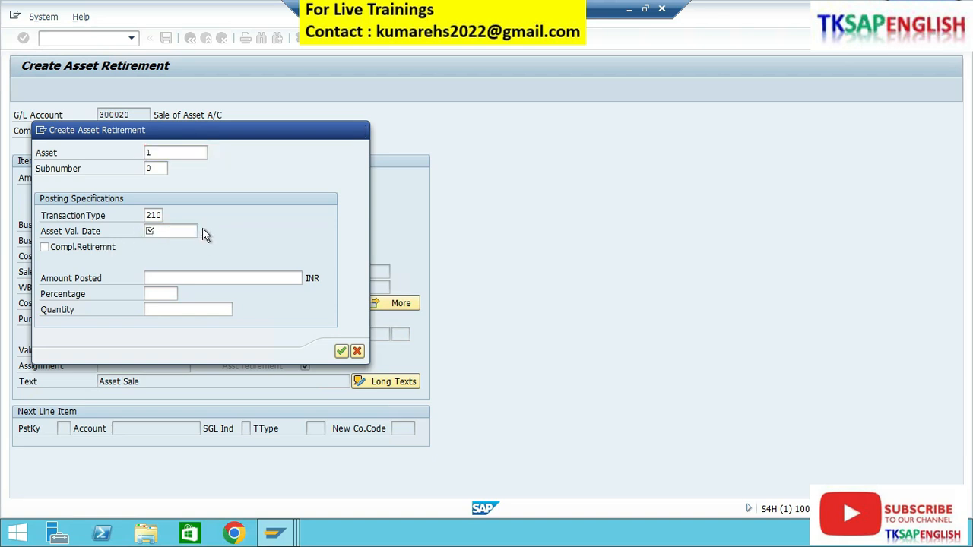
double_click(225, 302)
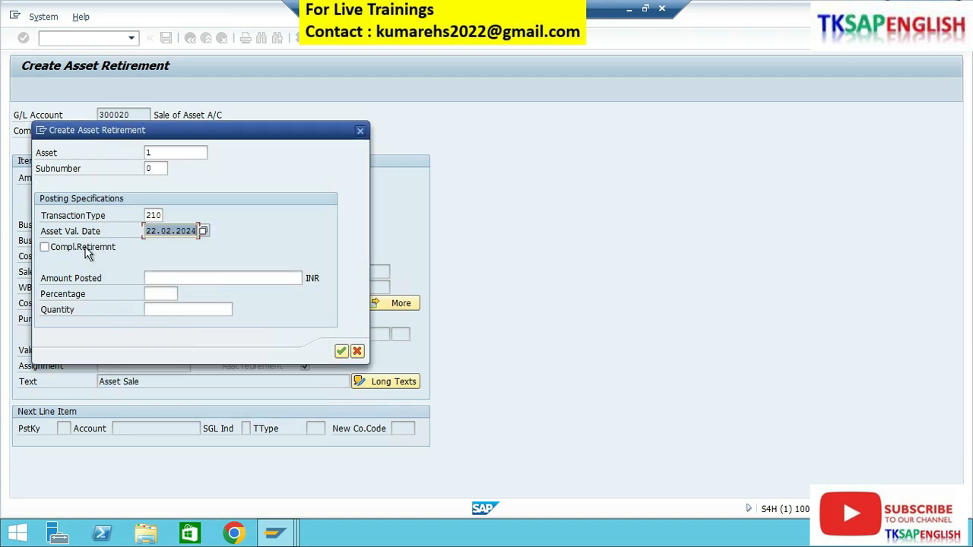
left_click(45, 247)
left_click(44, 249)
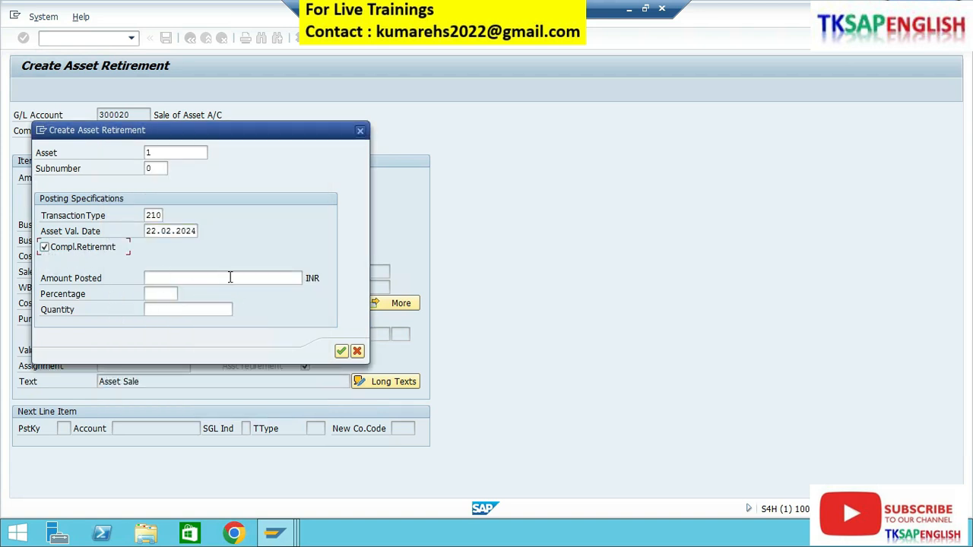
left_click(340, 351)
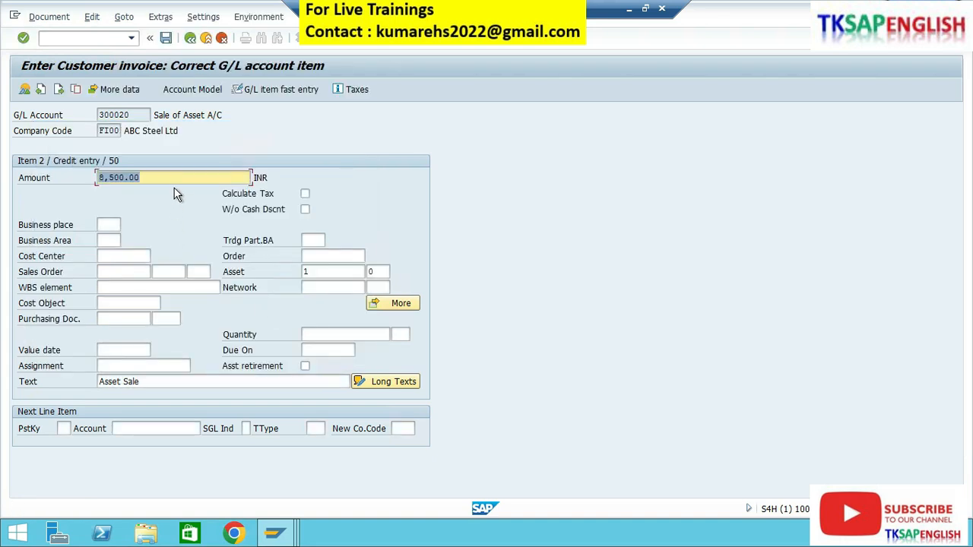
Simulate the customer invoice and post the asset sale document.
left_click(48, 17)
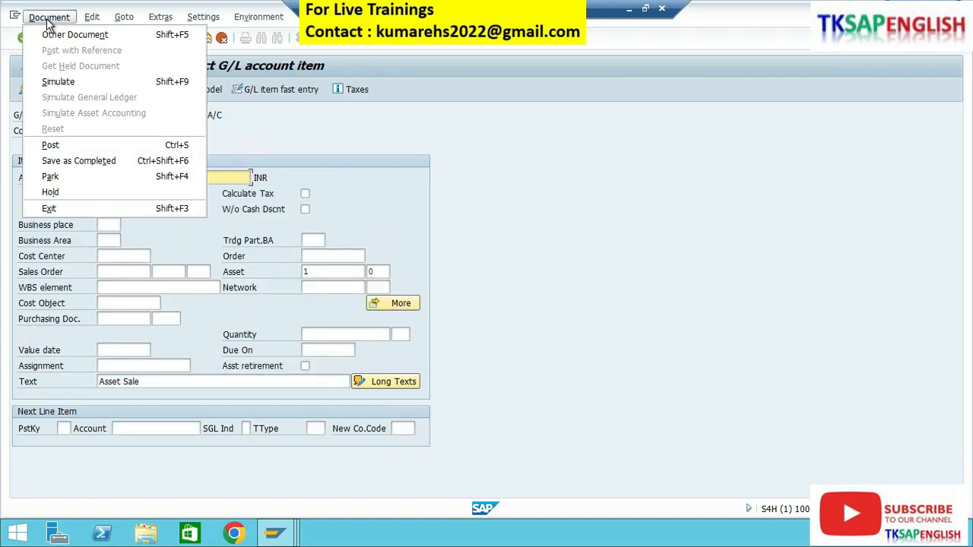
left_click(54, 82)
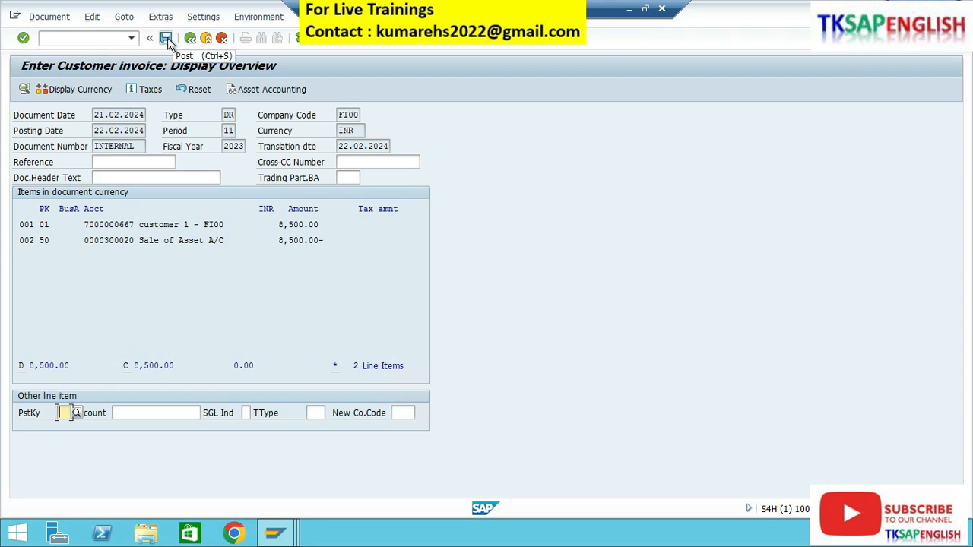
left_click(166, 38)
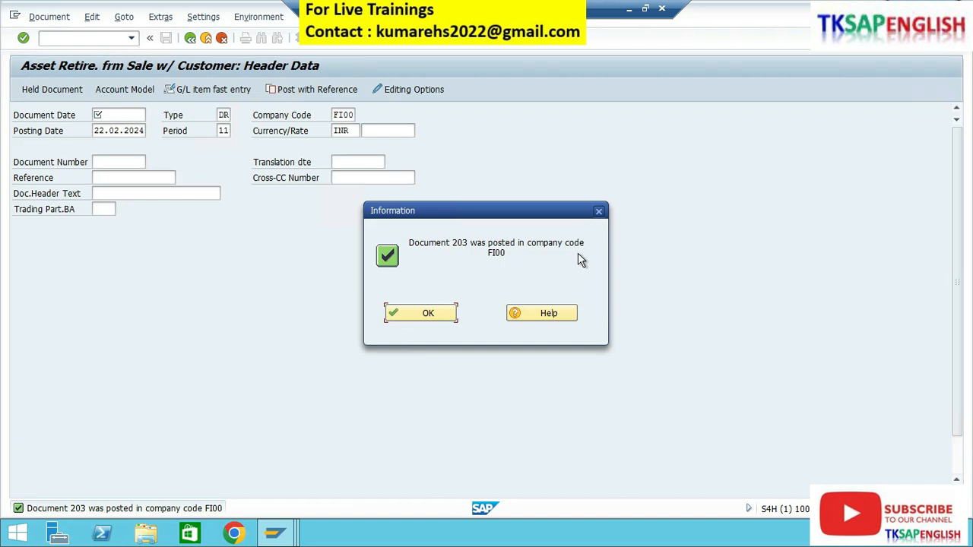
left_click(430, 313)
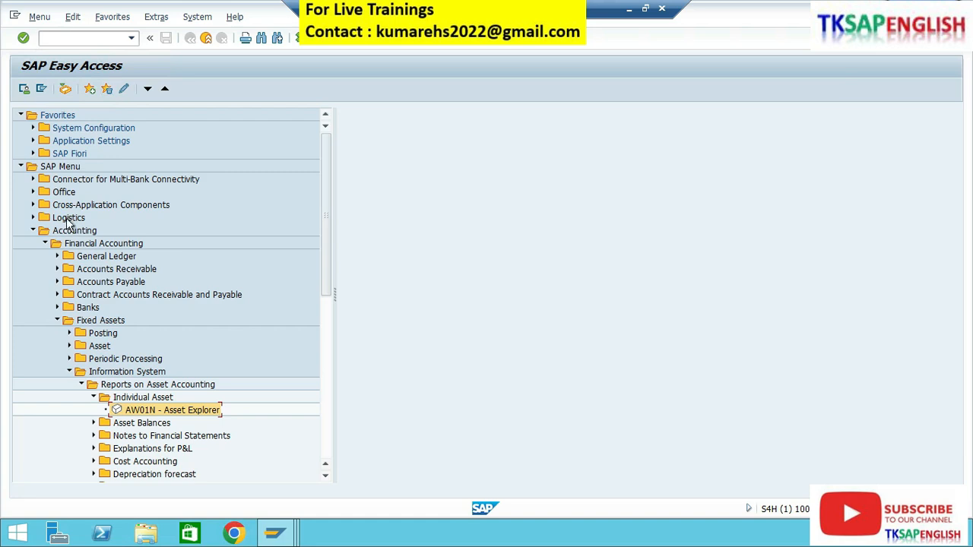
Trace the Financial Accounting path through Fixed Assets, Information System and Individual Asset reports to AW01N - Asset Explorer, and collapse the Accounting folder.
left_click(78, 244)
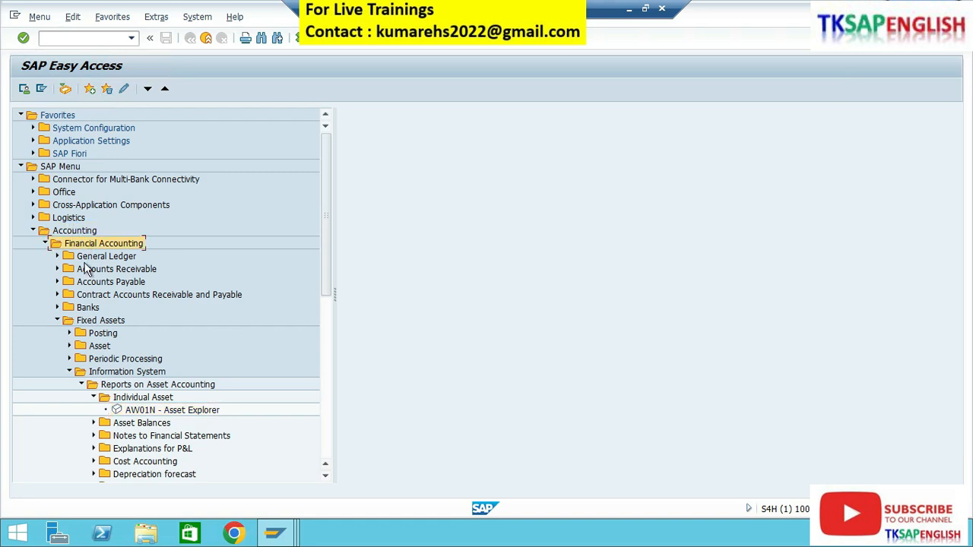
left_click(94, 321)
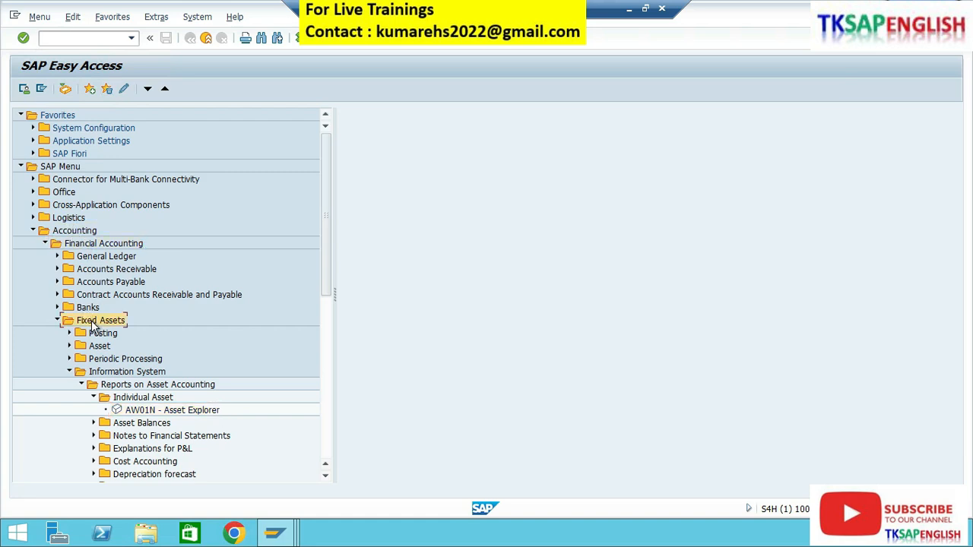
left_click(106, 373)
left_click(124, 387)
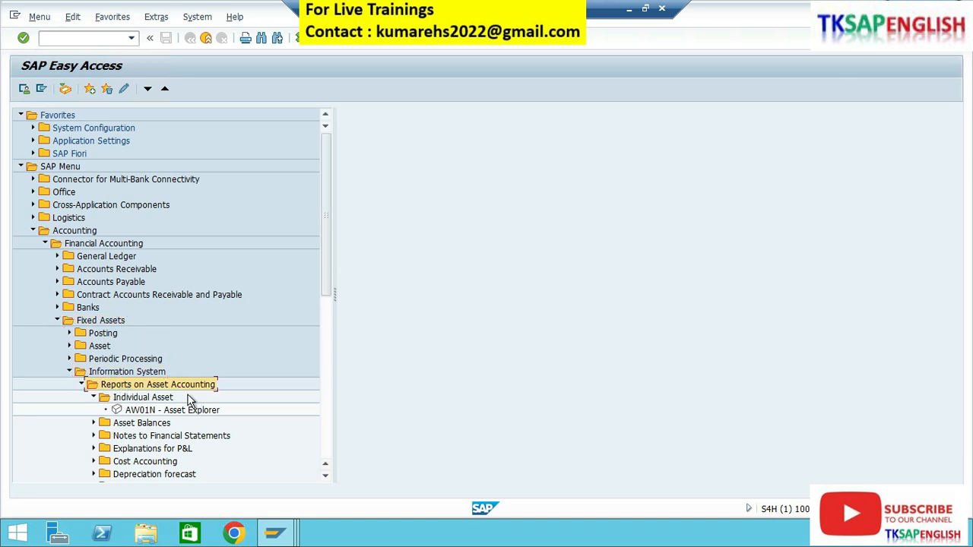
left_click(157, 401)
left_click(184, 413)
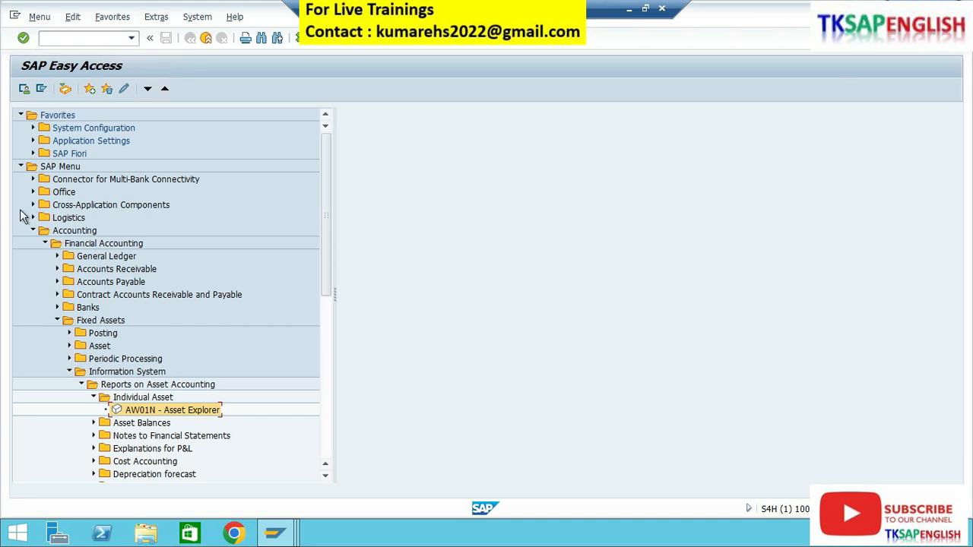
left_click(33, 231)
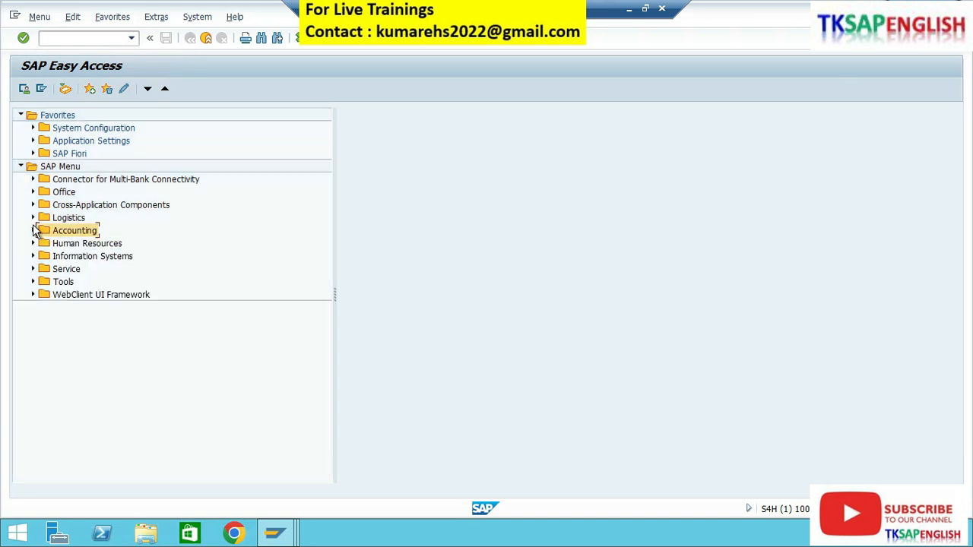
Open Asset Explorer with transaction AW01N and review the Motor Assembly Machine's company code, asset number, fiscal year and transactions.
left_click(92, 40)
type("/NAW01N")
key("Return")
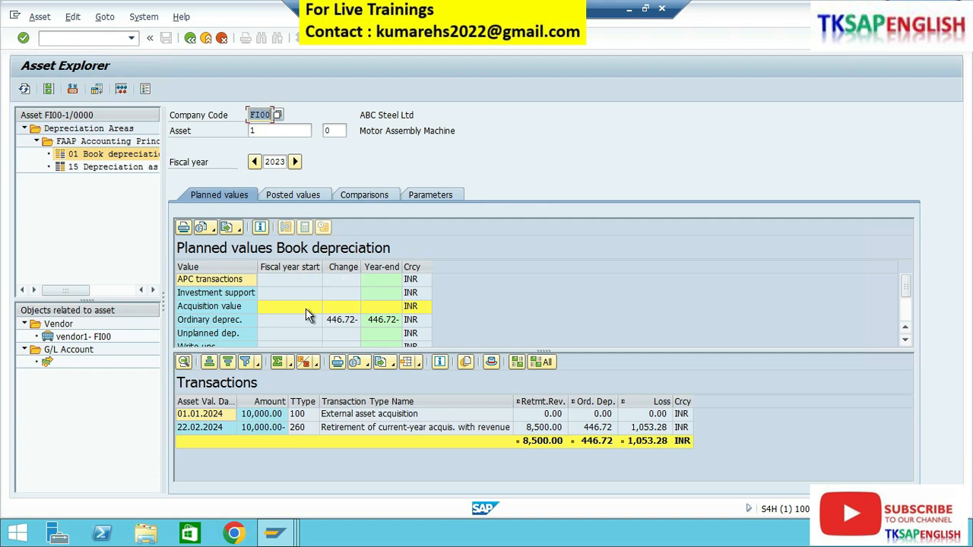
left_click(271, 115)
left_click(248, 131)
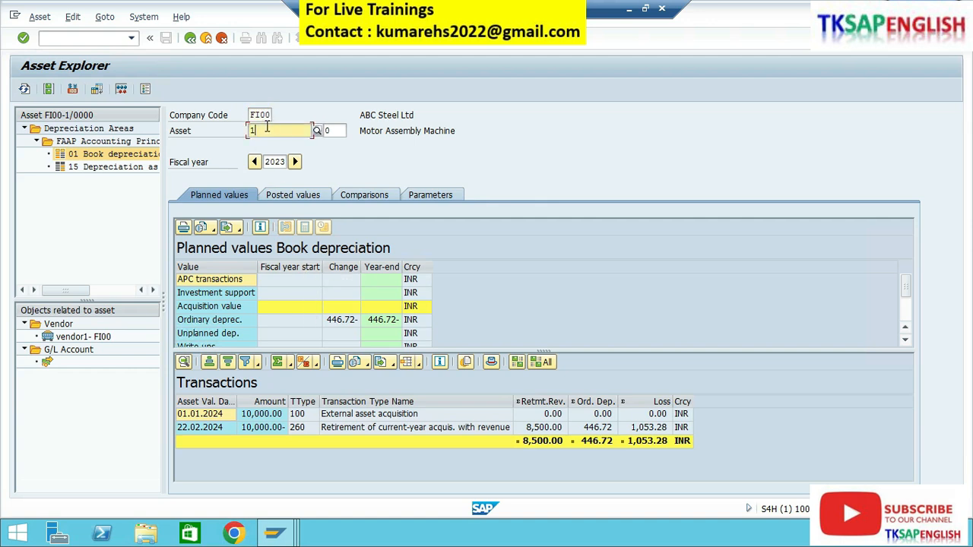
left_click(283, 163)
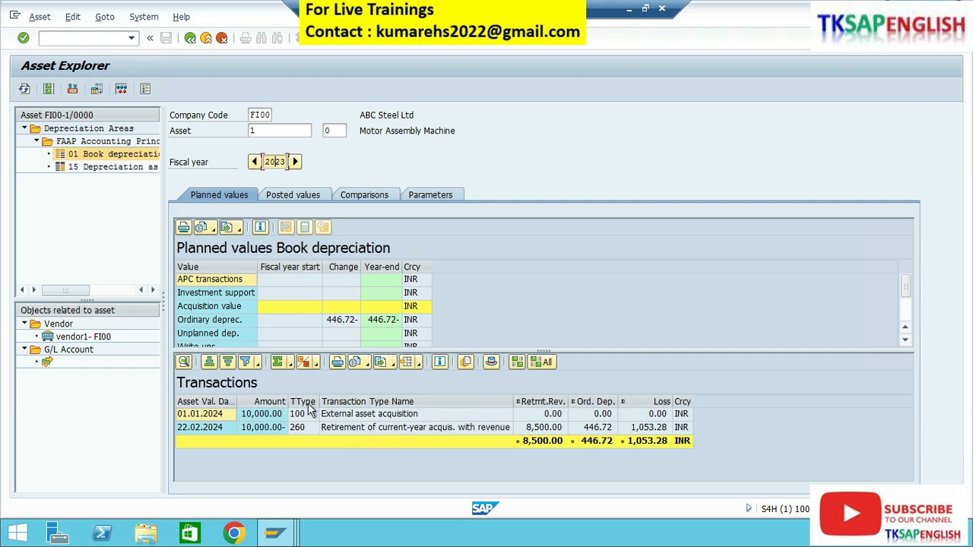
Open the accounting document of the retirement with revenue and examine its depreciation, Sale of Asset A/C and loss on sale line items.
left_click(270, 428)
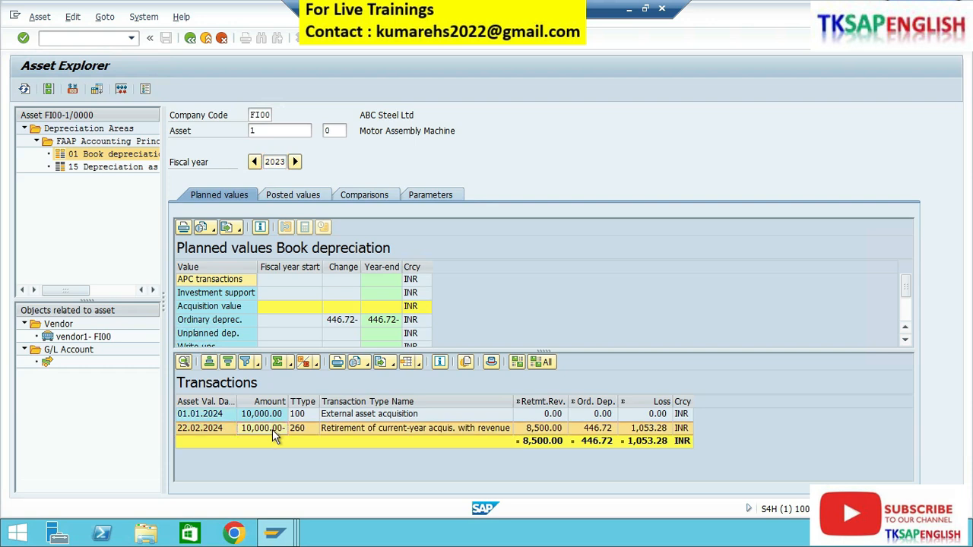
double_click(272, 429)
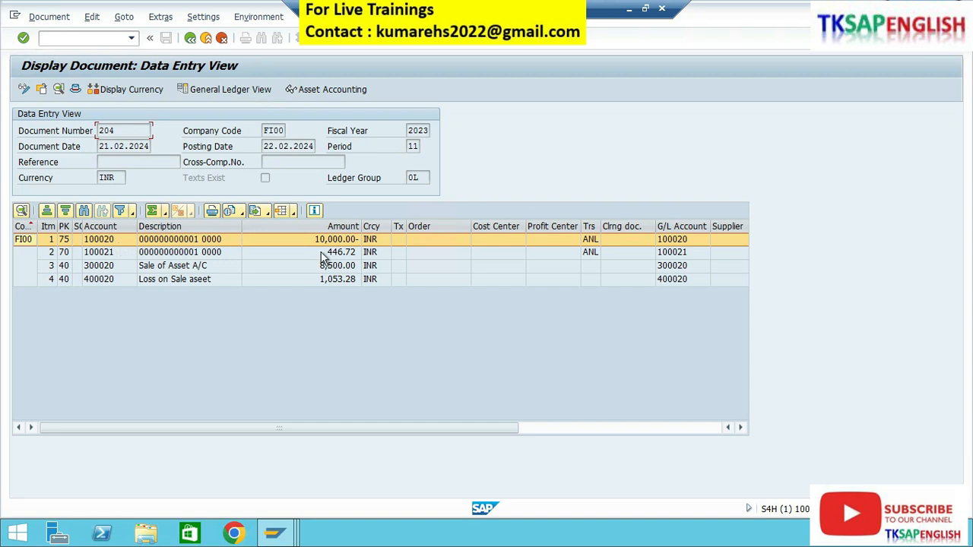
left_click(206, 253)
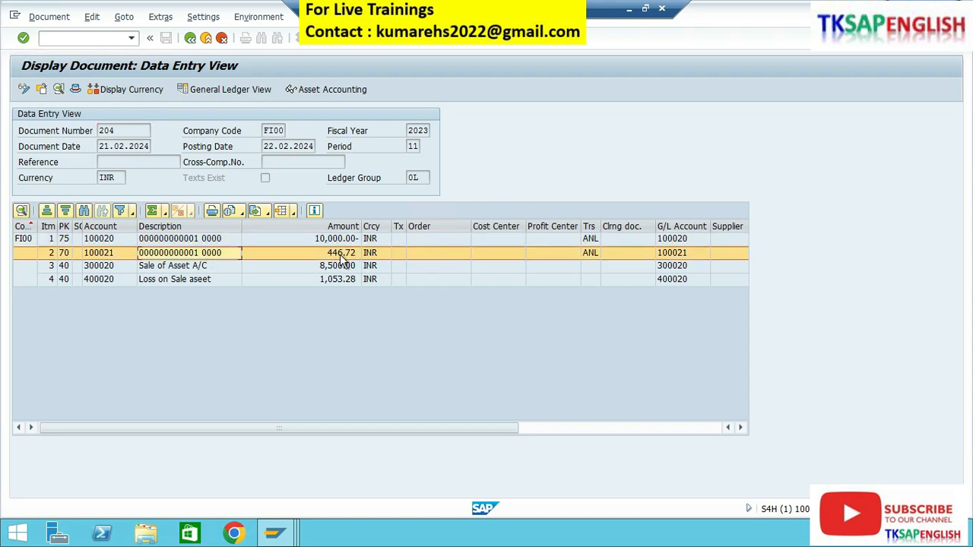
left_click(170, 266)
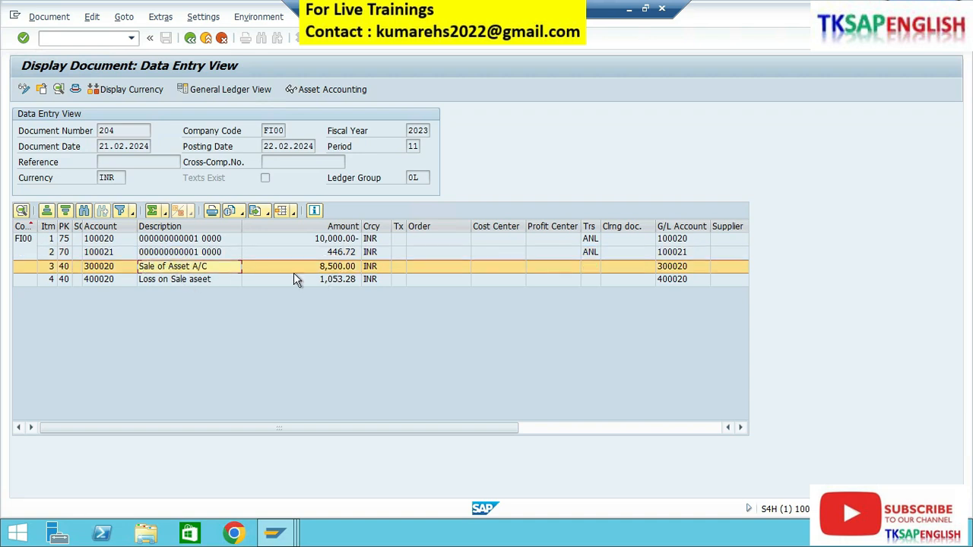
left_click(187, 284)
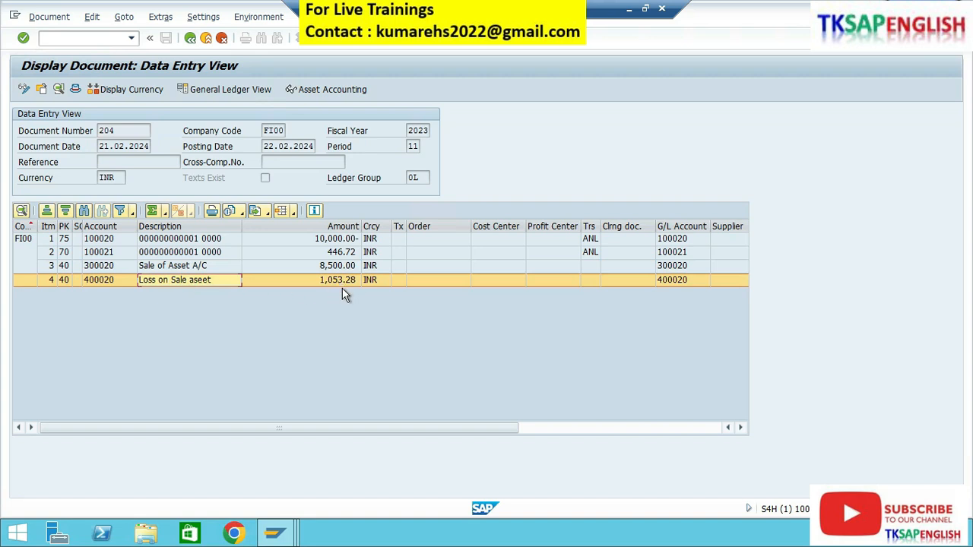
left_click(212, 254)
left_click(214, 265)
left_click(217, 279)
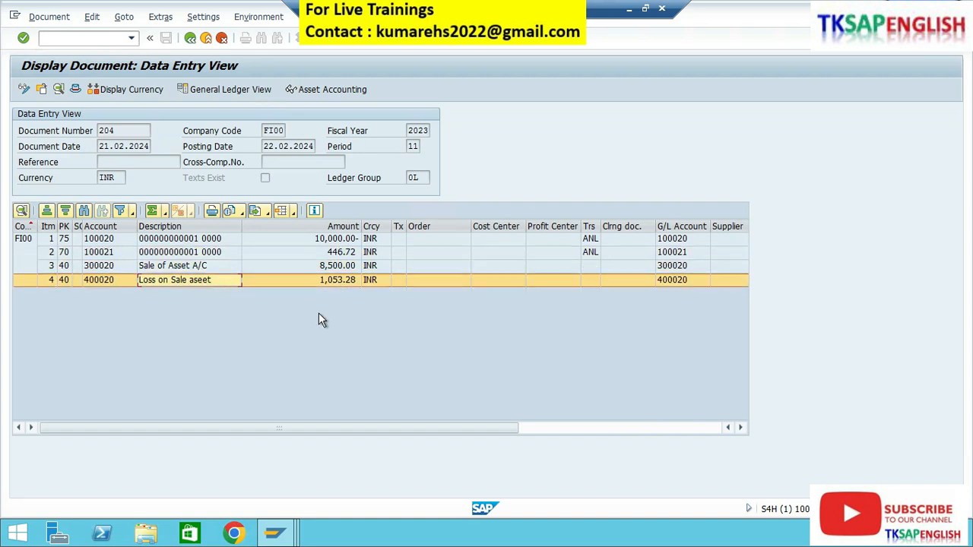